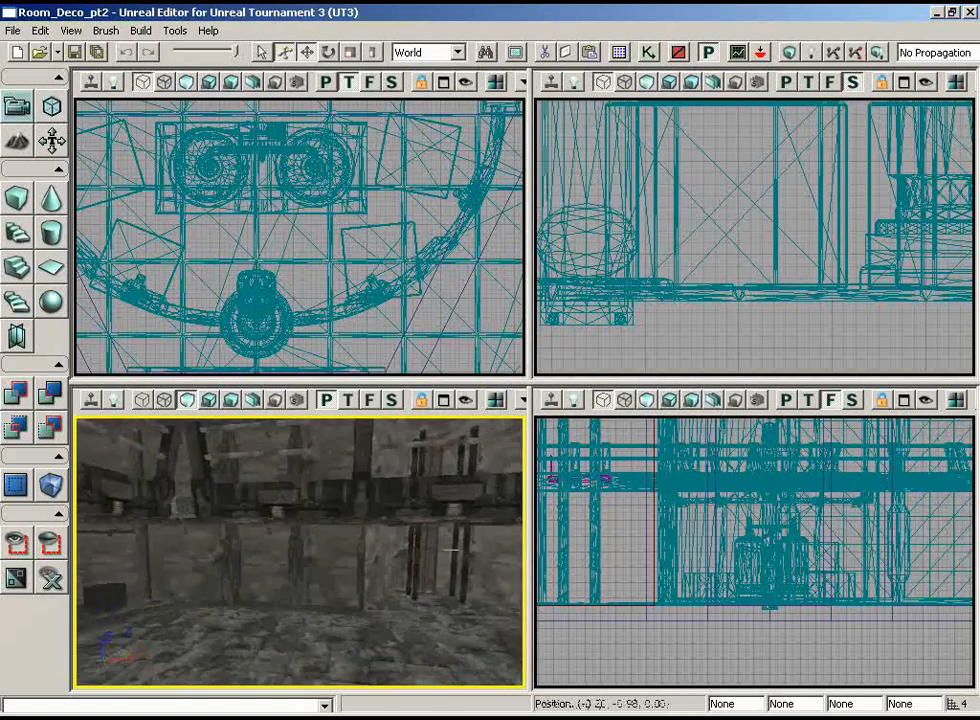
Step: Duplicate the crate beside the twin-coil machinery and move the copy to the far end of the room
right_drag(306, 518, 446, 546)
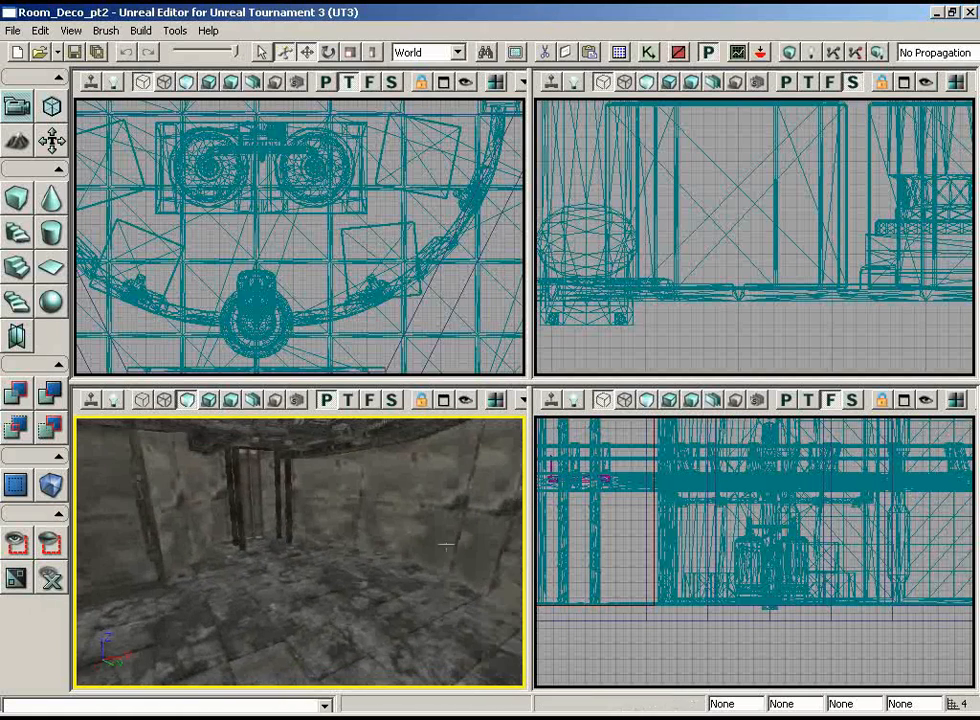
drag(326, 545, 431, 587)
drag(325, 512, 72, 606)
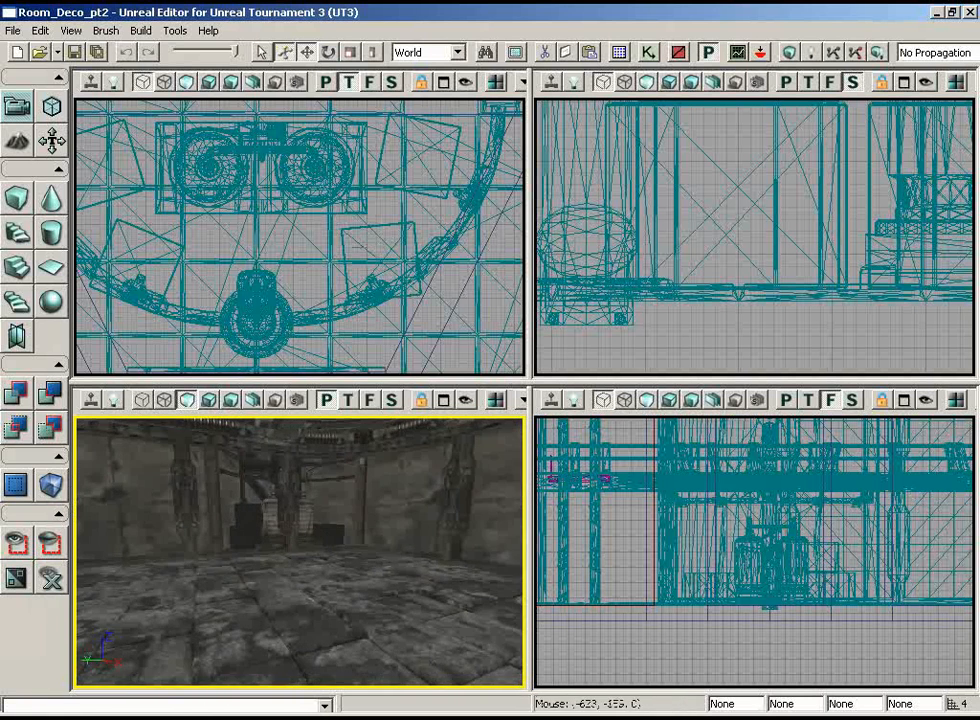
click(385, 138)
right_drag(380, 525, 407, 541)
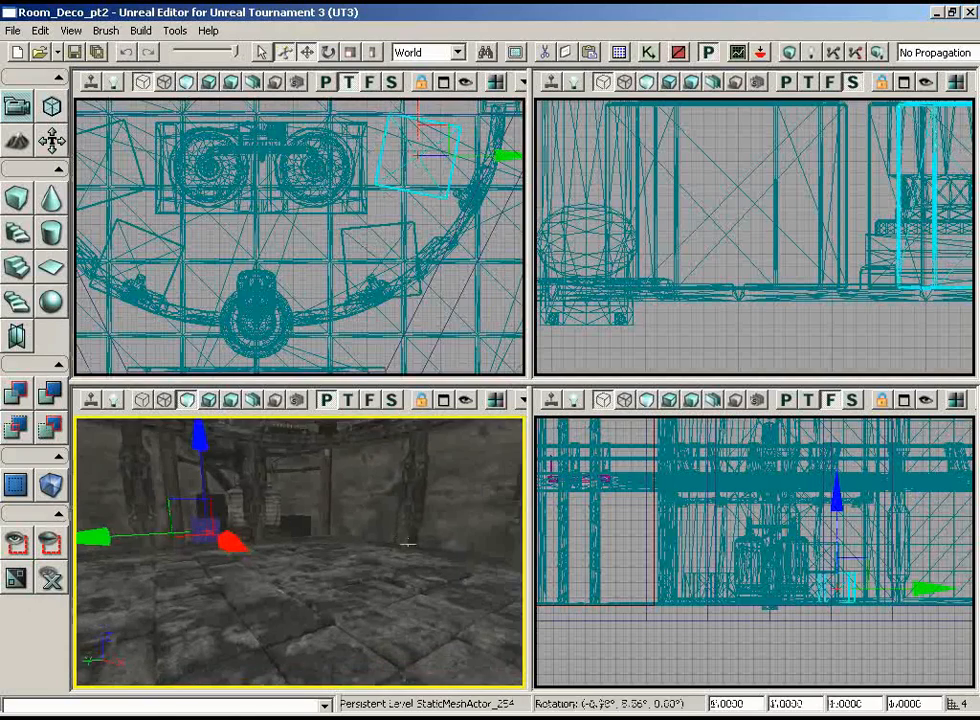
drag(416, 285, 423, 293)
scroll(300, 237, down, 8)
drag(300, 200, 334, 306)
scroll(332, 98, down, 2)
mouse_move(332, 98)
mouse_down()
mouse_move(304, 97)
mouse_move(322, 97)
mouse_up()
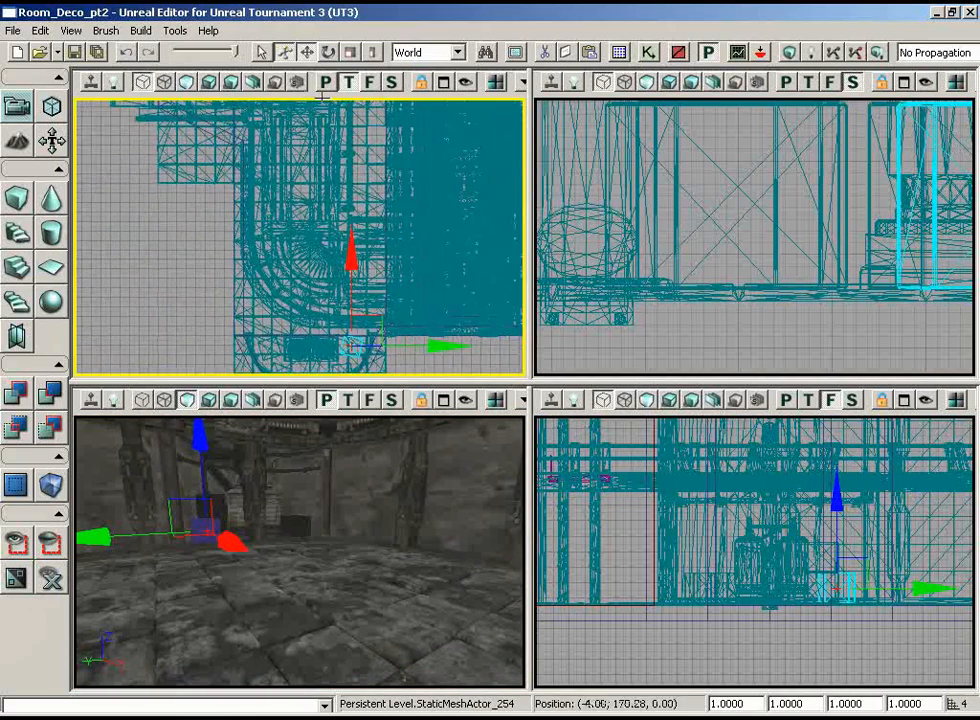
drag(383, 326, 277, 97)
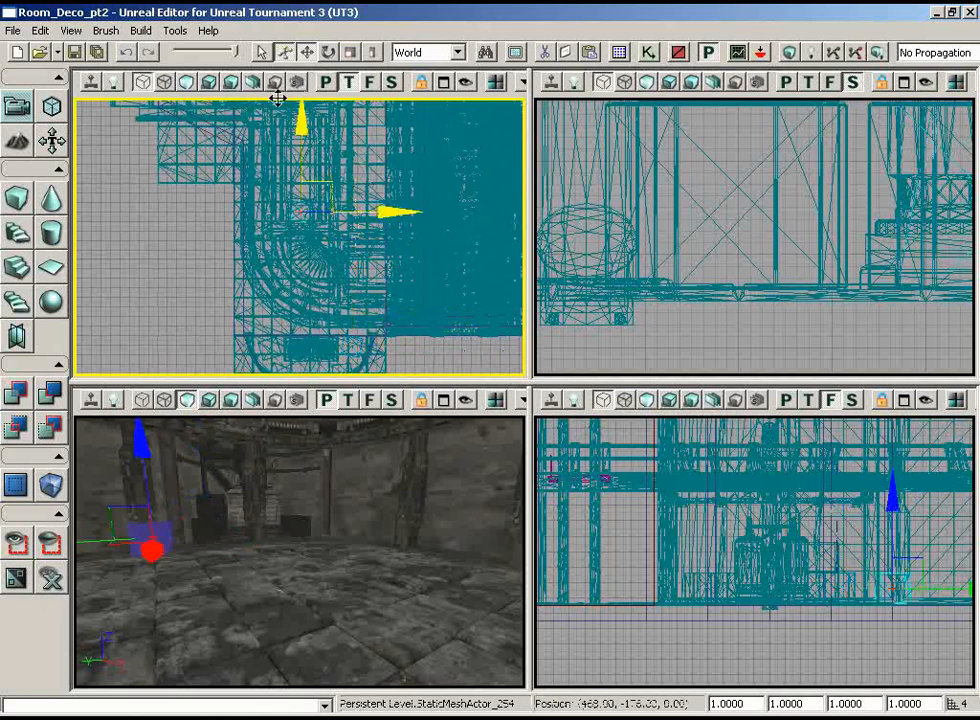
drag(193, 97, 190, 97)
Step: Reposition the copied crate on the floor close to the wall, beside the vertical pipes
right_drag(445, 463, 512, 658)
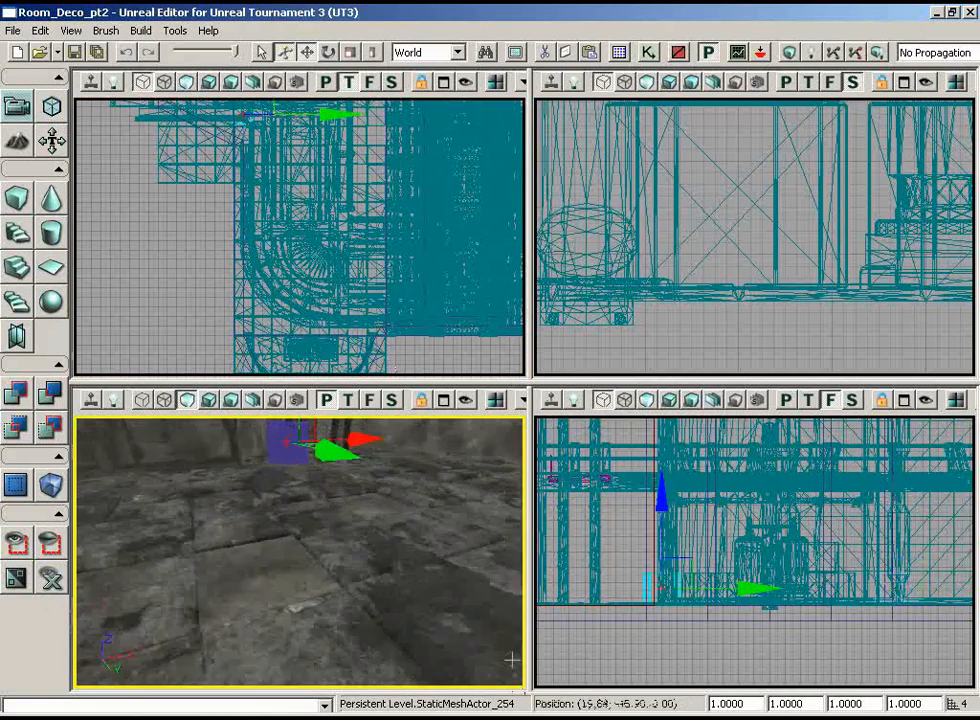
drag(512, 658, 422, 510)
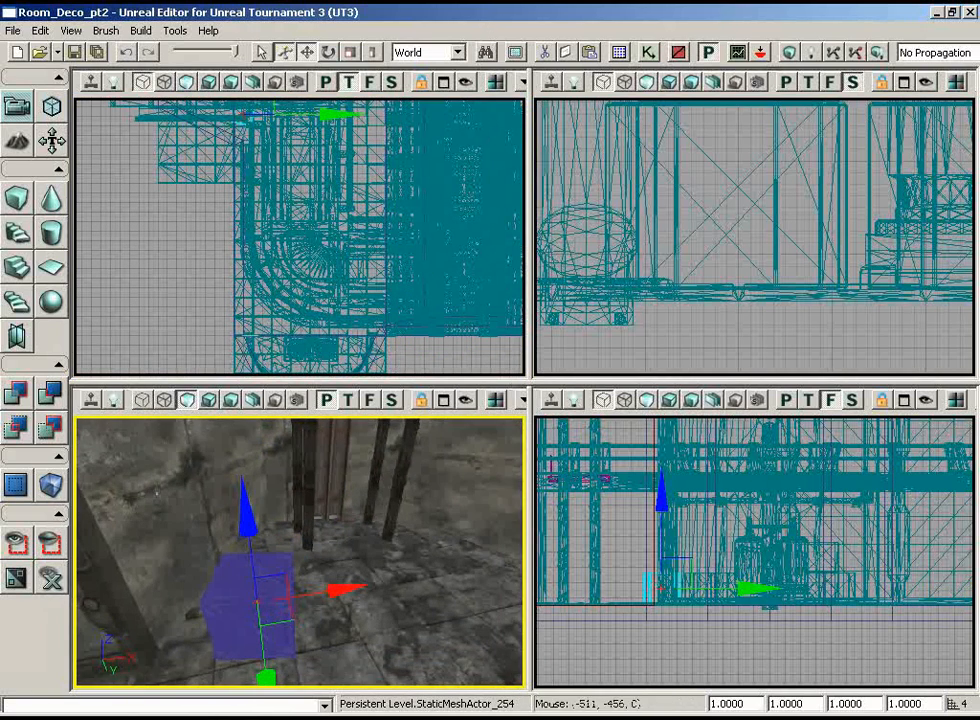
right_drag(238, 152, 332, 330)
scroll(238, 152, up, 8)
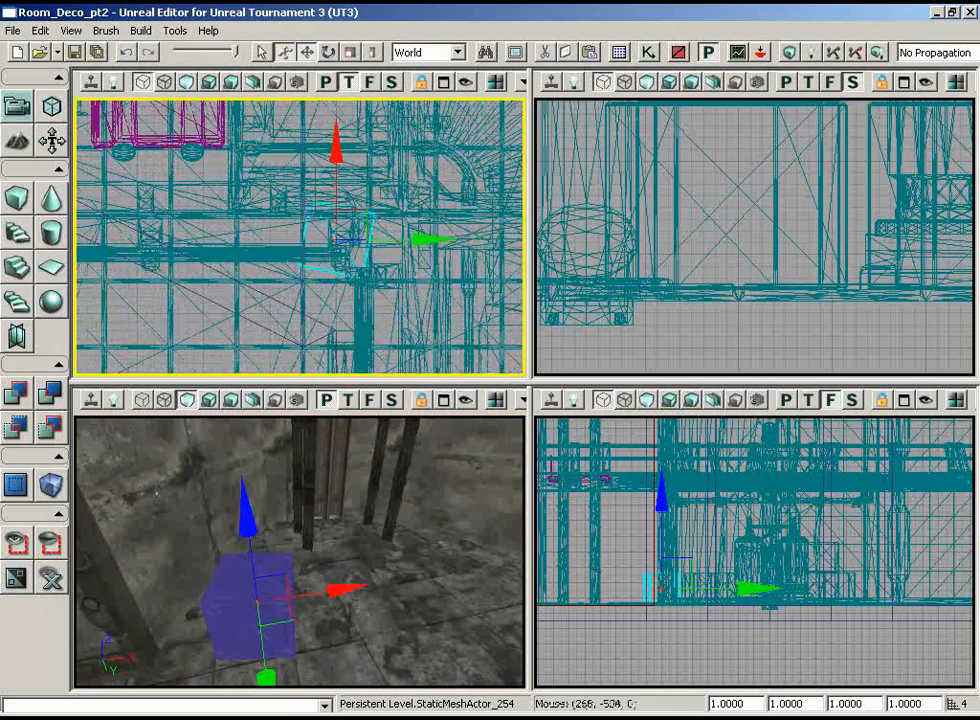
drag(347, 208, 285, 175)
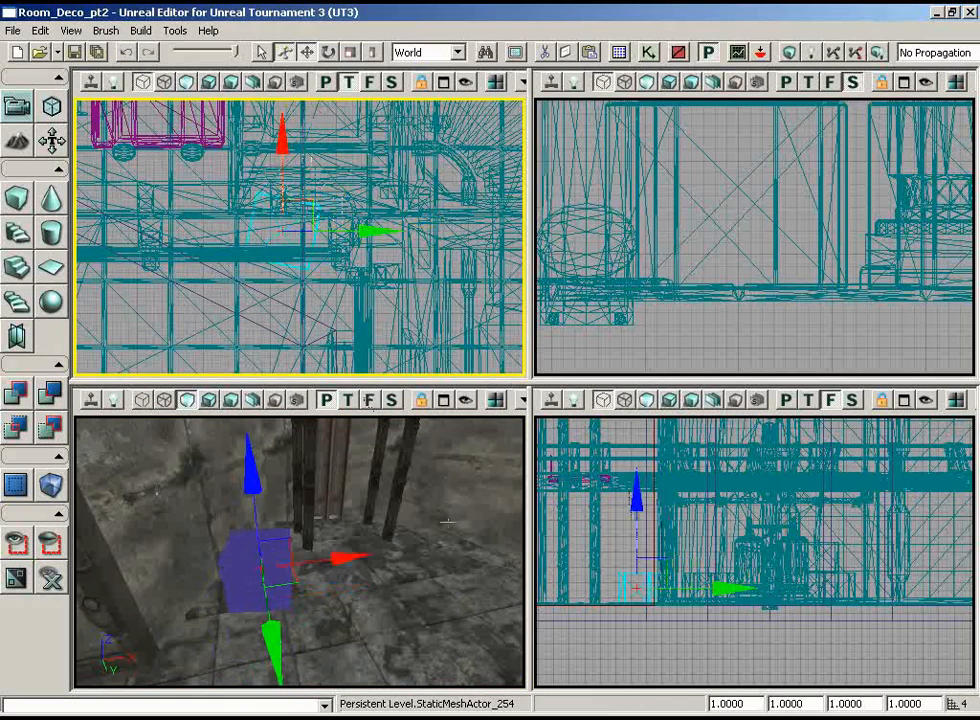
Step: Duplicate the crate about 220 units along X to the other side of the vertical pipes and rotate the copy around Z
alt+drag(336, 556, 460, 538)
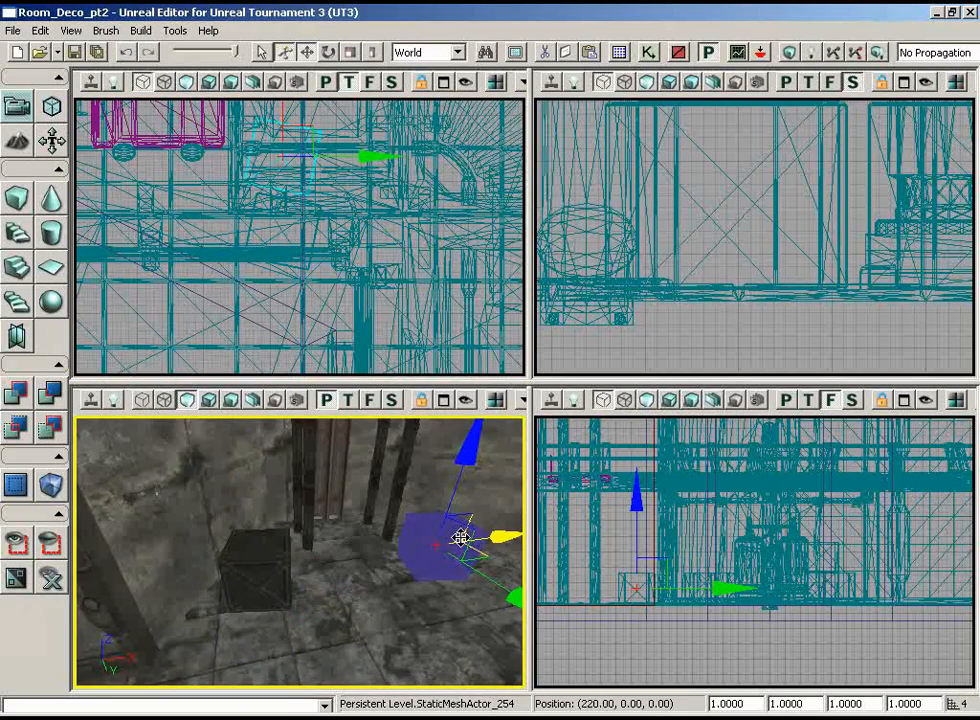
right_drag(213, 258, 209, 502)
key(space)
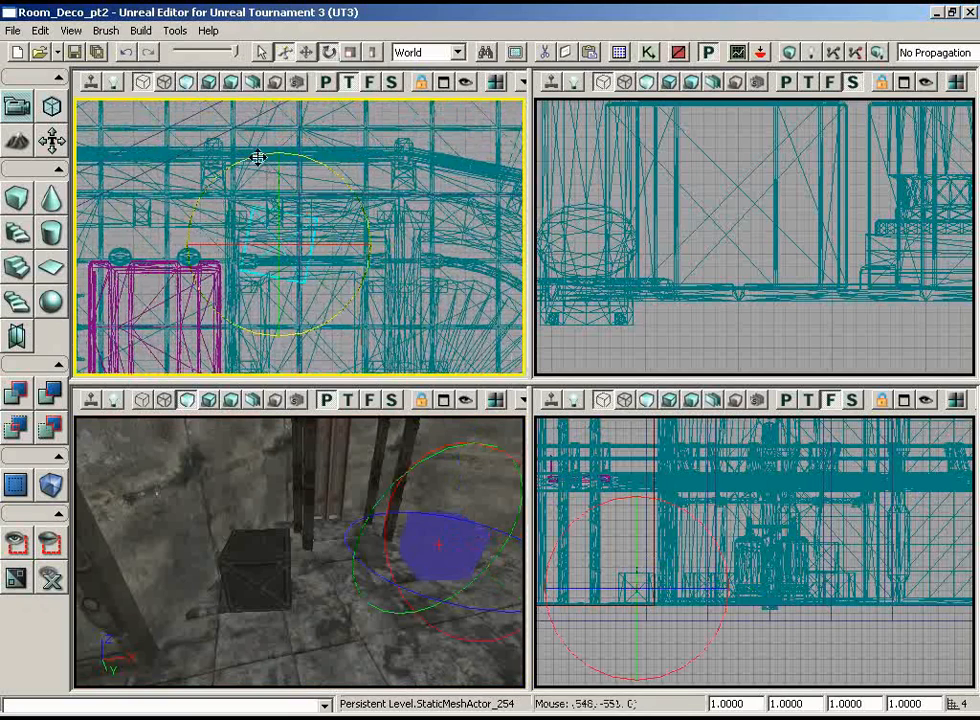
drag(182, 157, 116, 157)
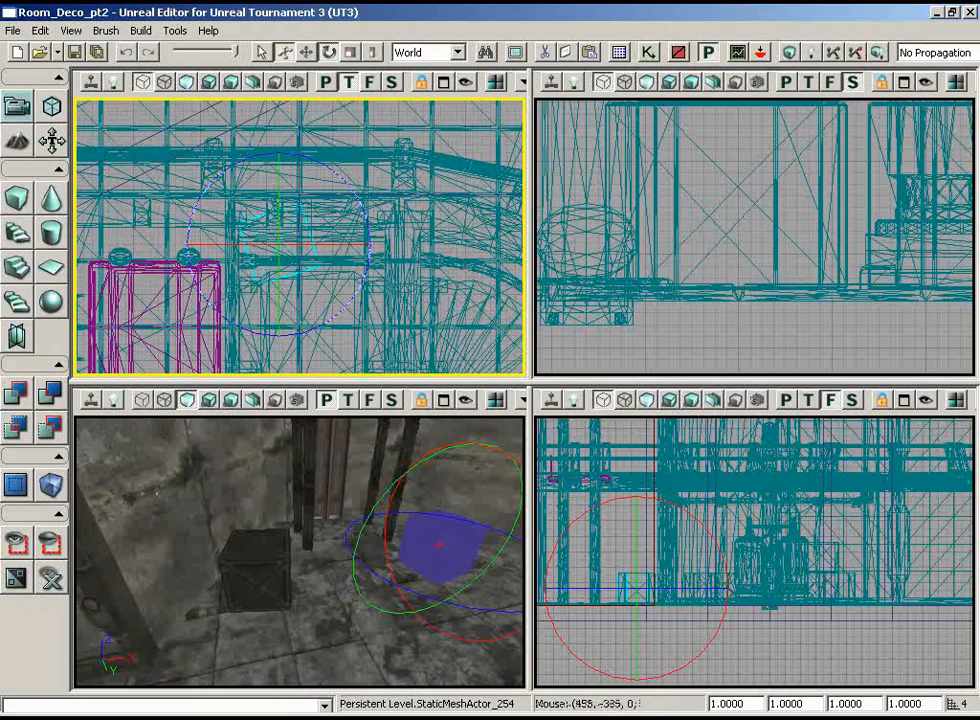
right_drag(413, 213, 422, 258)
scroll(413, 213, up, 2)
key(space)
key(space)
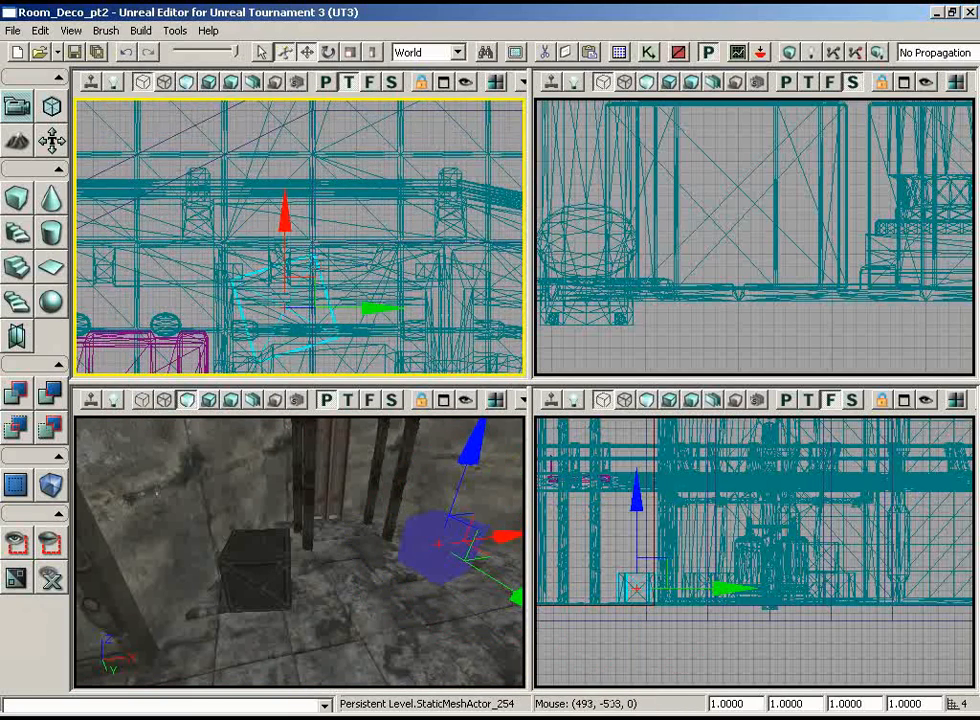
Step: Move the rotated crate closer to the back wall next to the pipes
mouse_move(236, 214)
right_down()
mouse_move(224, 227)
mouse_move(232, 218)
right_up()
drag(309, 281, 287, 231)
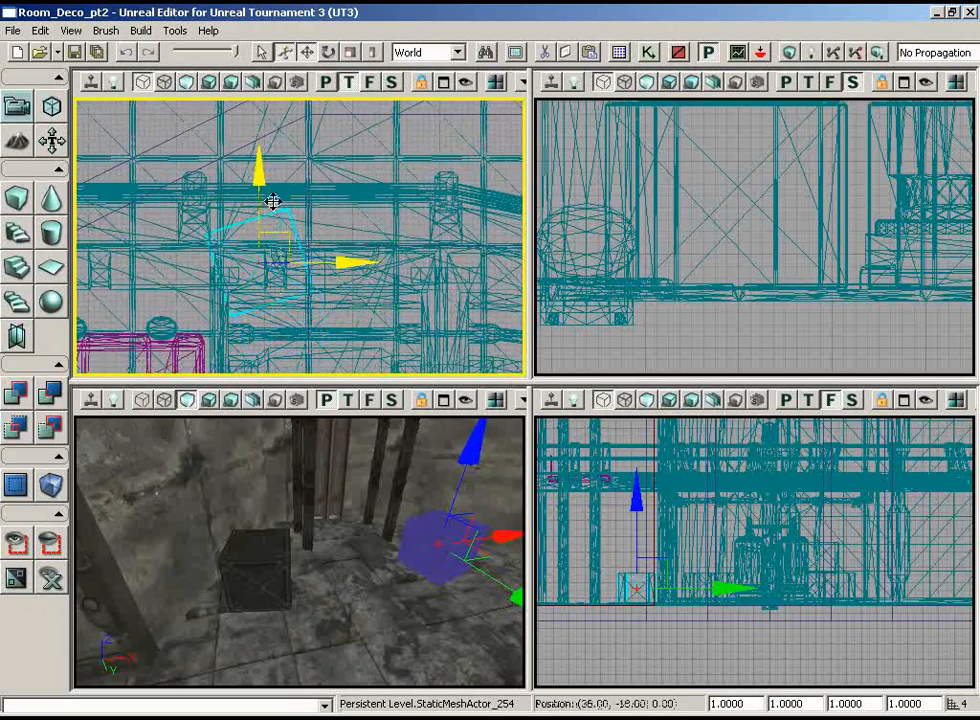
drag(375, 515, 524, 475)
right_drag(524, 475, 490, 462)
drag(490, 462, 459, 440)
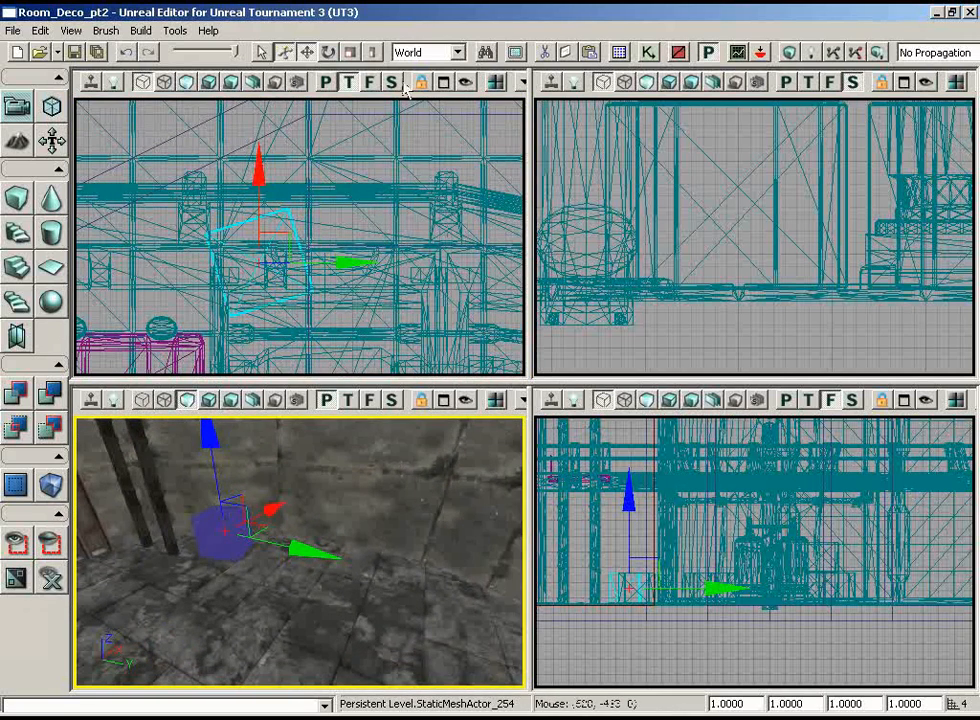
Step: Choose the S_LT_Deco_SM_Container03 static mesh and add it to the floor beside the rotated crate
click(621, 53)
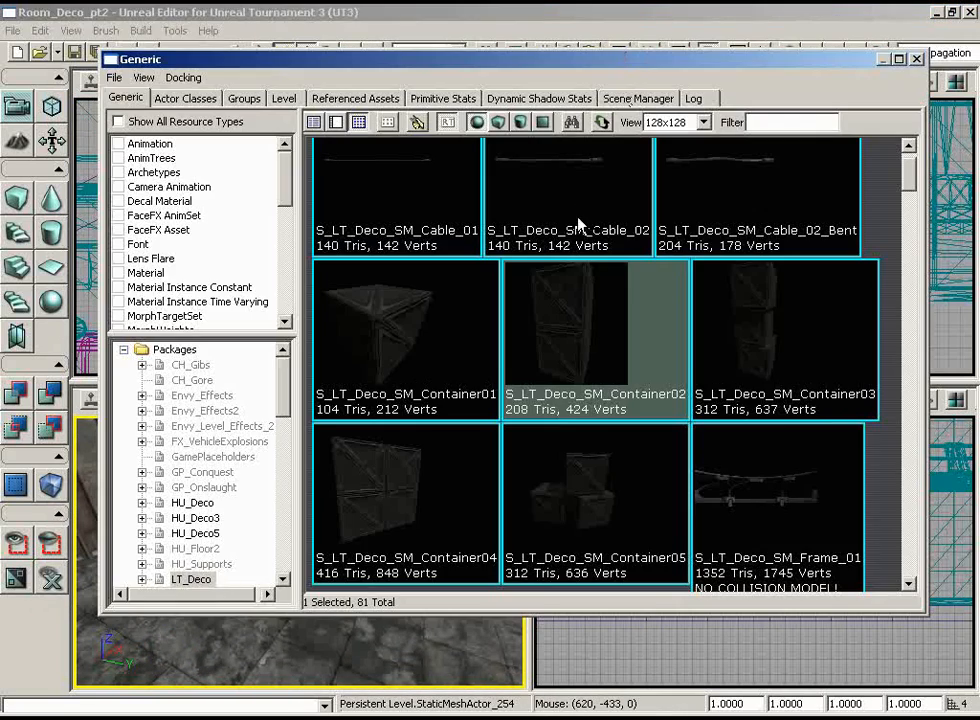
click(769, 388)
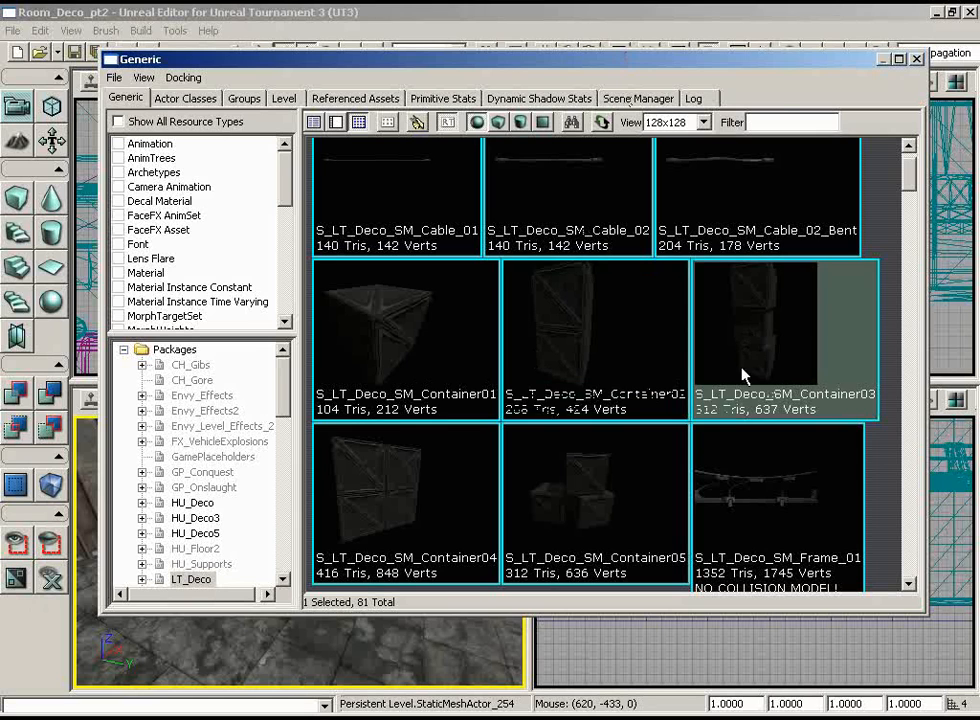
click(917, 60)
drag(373, 494, 373, 494)
right_click(310, 537)
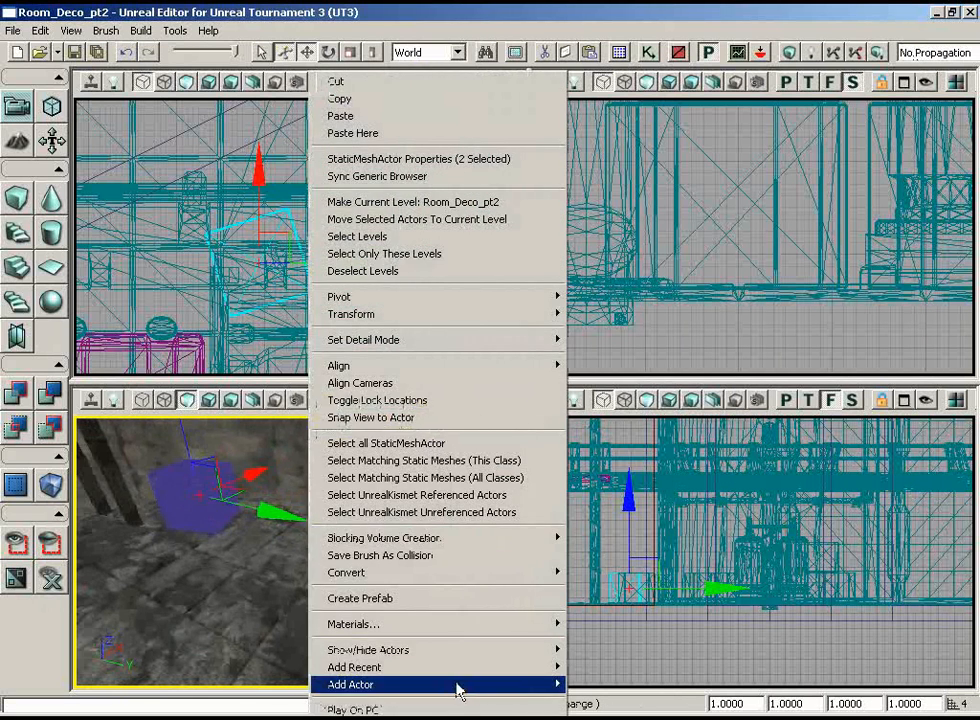
mouse_move(460, 685)
click(312, 487)
Step: Move the tall Container03 stack next to the crate at the wall and rotate it slightly around Z
scroll(394, 284, up, 4)
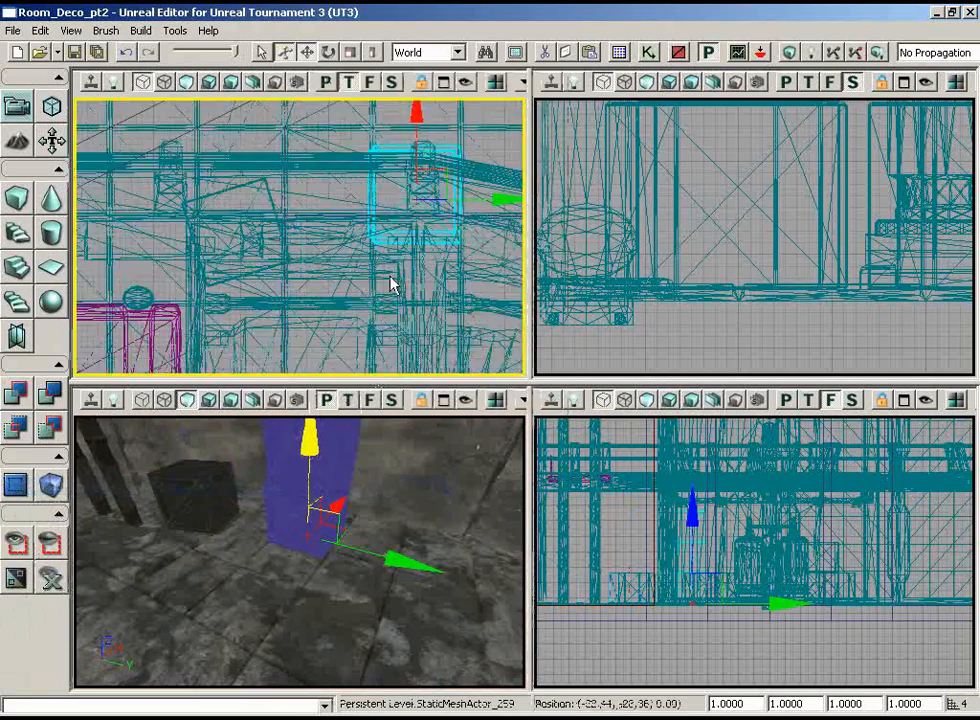
mouse_move(390, 198)
mouse_down()
mouse_move(322, 212)
mouse_move(297, 199)
mouse_move(271, 138)
mouse_move(390, 198)
mouse_up()
right_drag(390, 198, 394, 275)
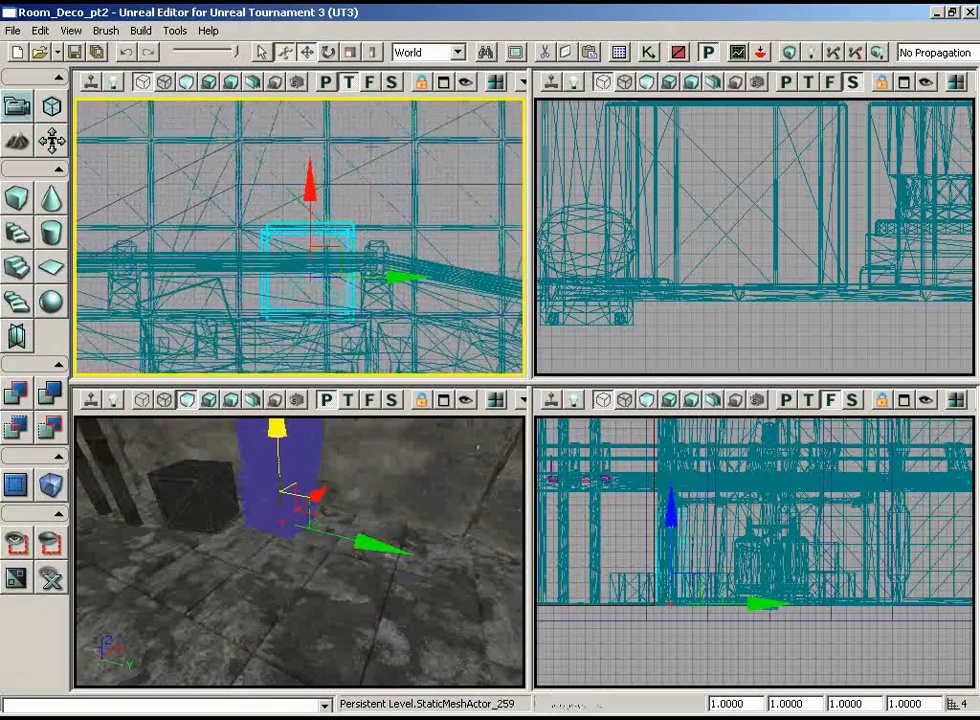
scroll(390, 198, down, 1)
key(space)
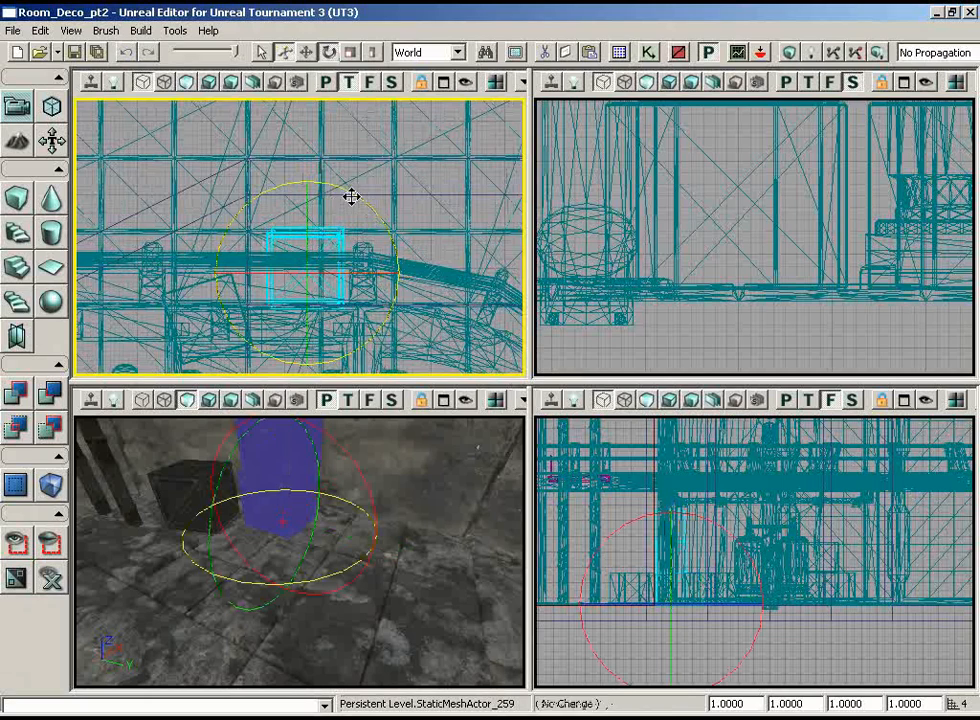
right_drag(474, 245, 457, 263)
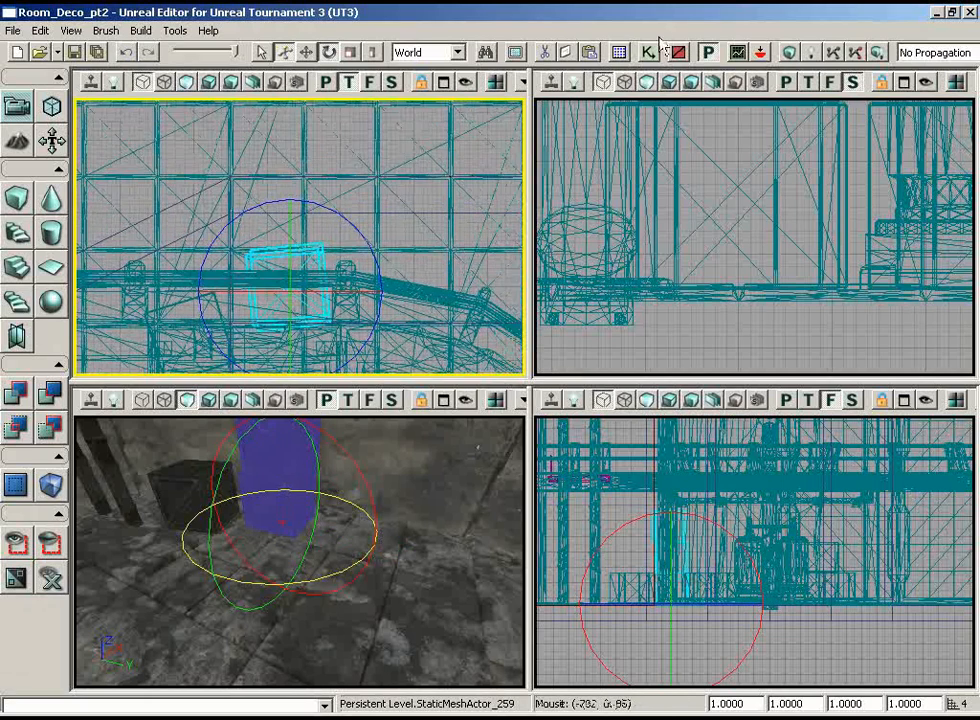
Step: Choose the S_LT_Deco_SM_Container02 static mesh and add it to the floor beside the tall container stack
click(636, 54)
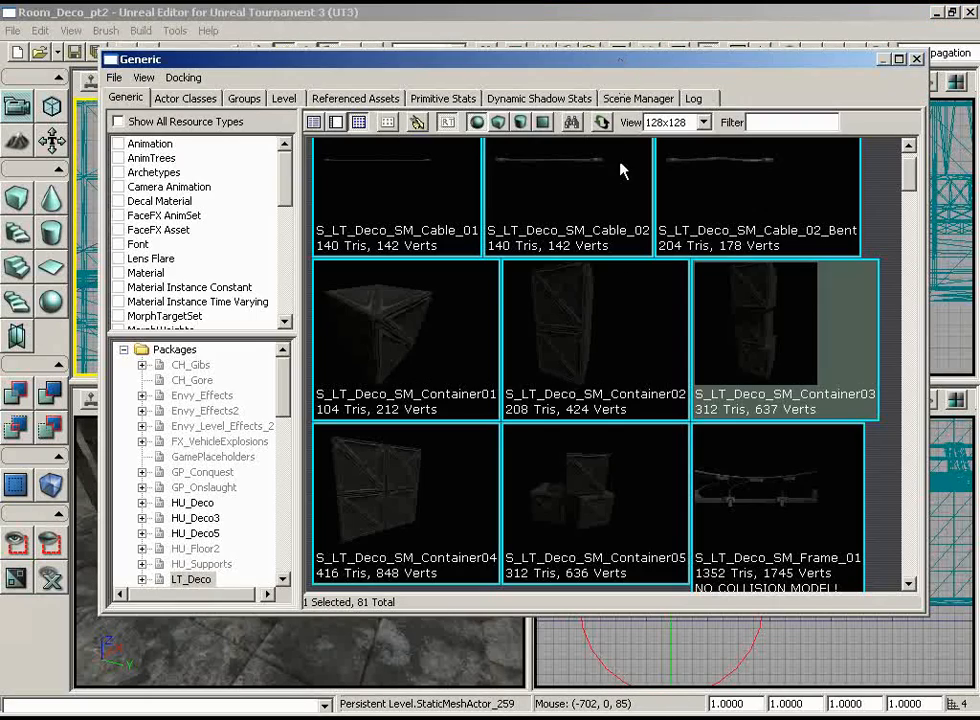
click(916, 61)
right_drag(340, 505, 400, 520)
key(space)
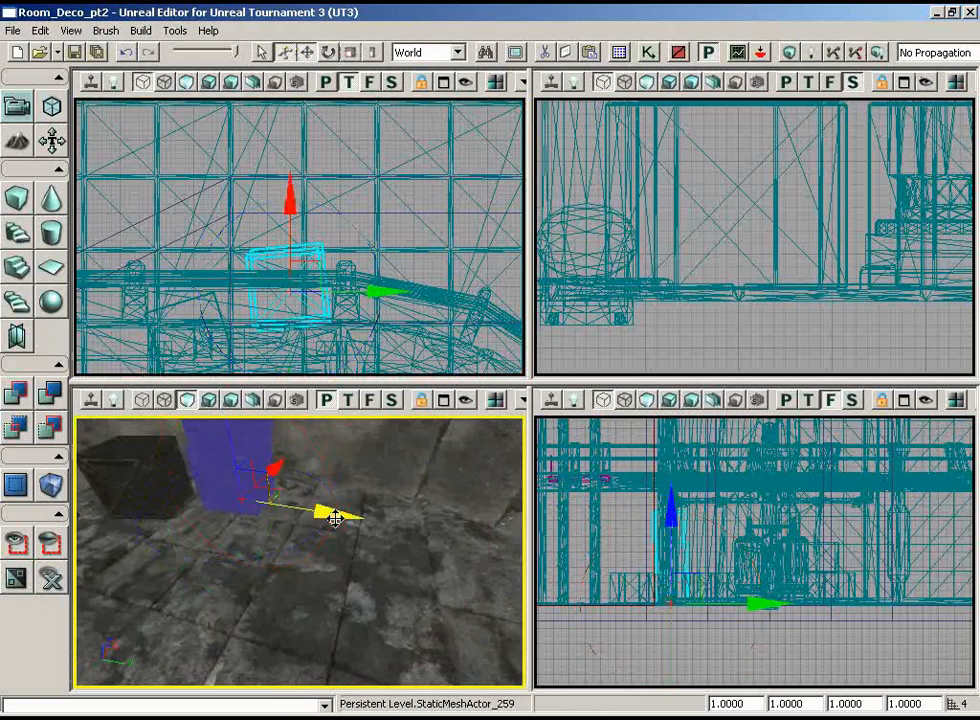
drag(307, 575, 307, 535)
right_drag(307, 575, 307, 610)
right_click(376, 587)
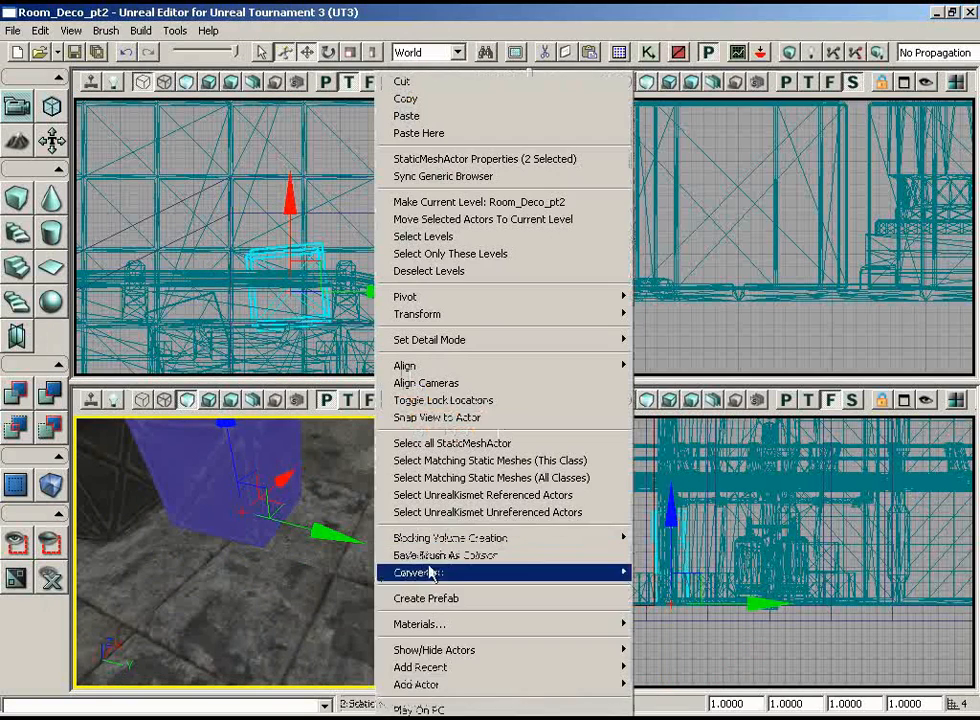
mouse_move(505, 690)
click(310, 486)
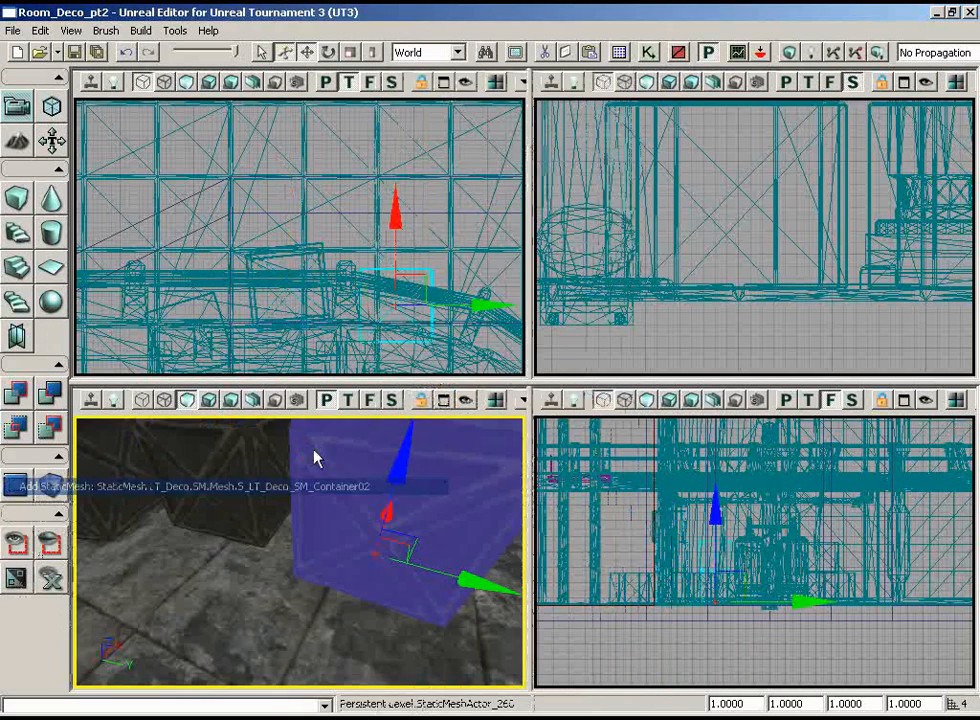
Step: Rotate the new Container02 stack slightly around Z in the top view
key(space)
drag(438, 222, 460, 204)
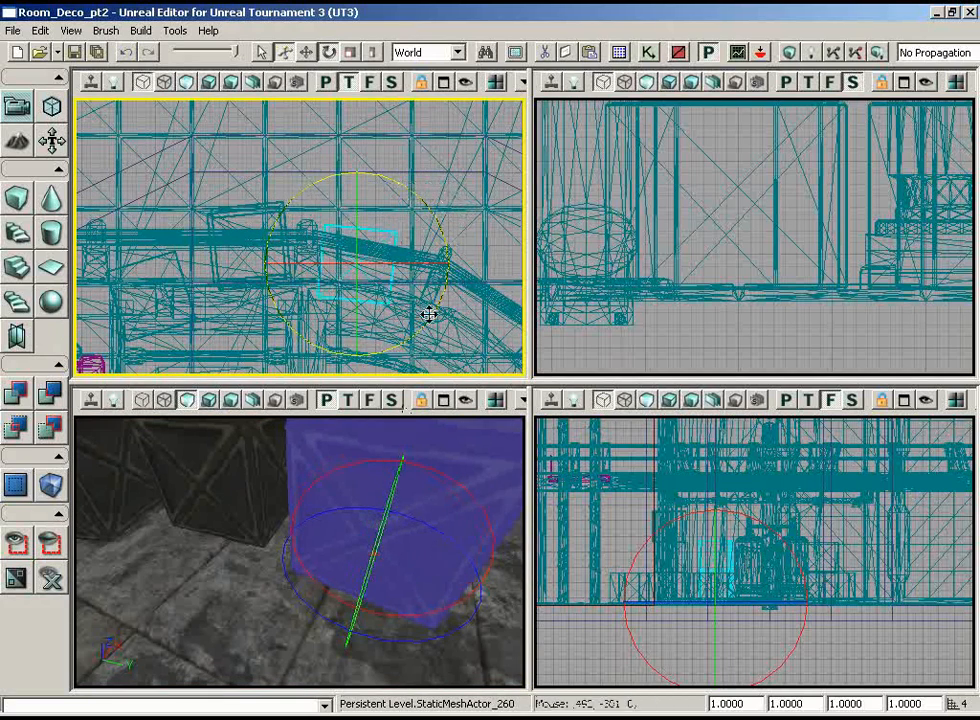
right_drag(428, 314, 452, 356)
Step: Move the Container02 stack toward the wall so it stands beside the taller stack
key(space)
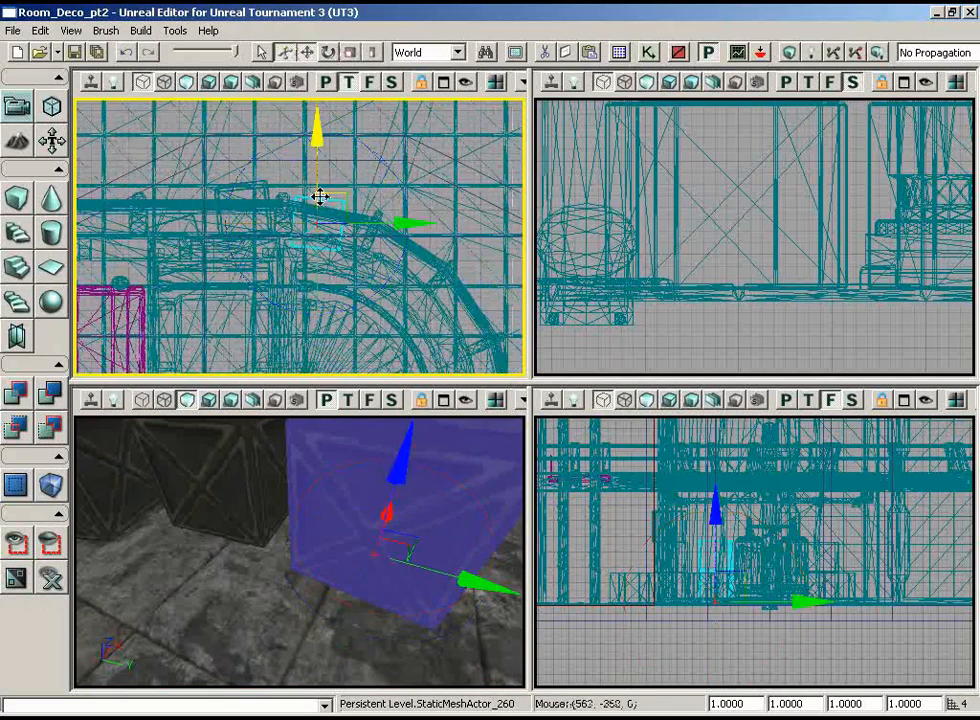
mouse_move(333, 190)
mouse_down()
mouse_move(335, 162)
mouse_move(340, 172)
mouse_up()
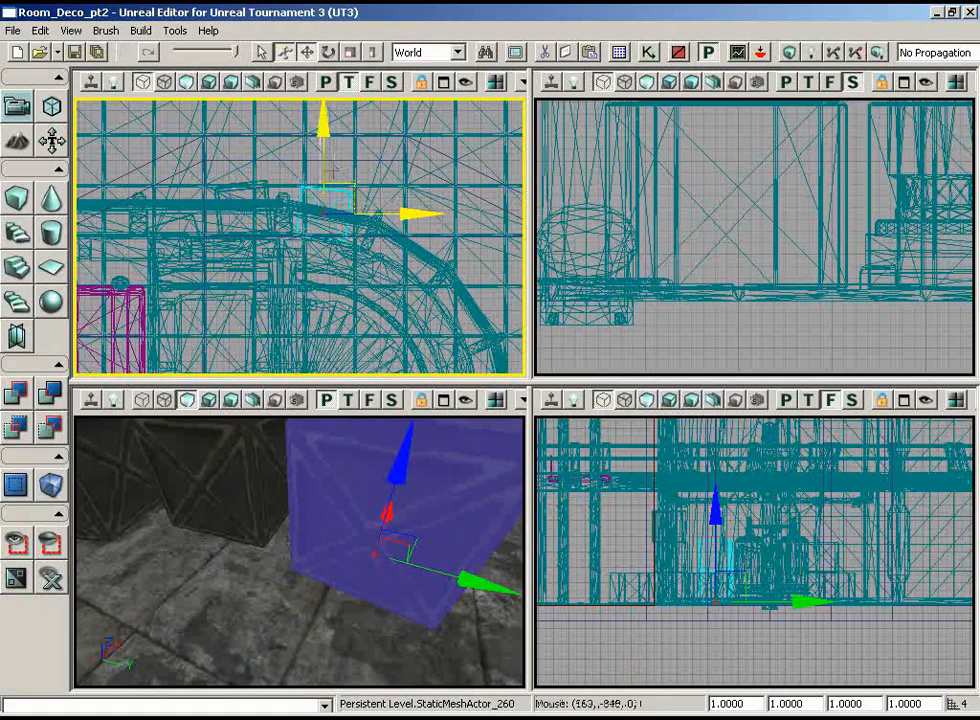
drag(321, 561, 328, 576)
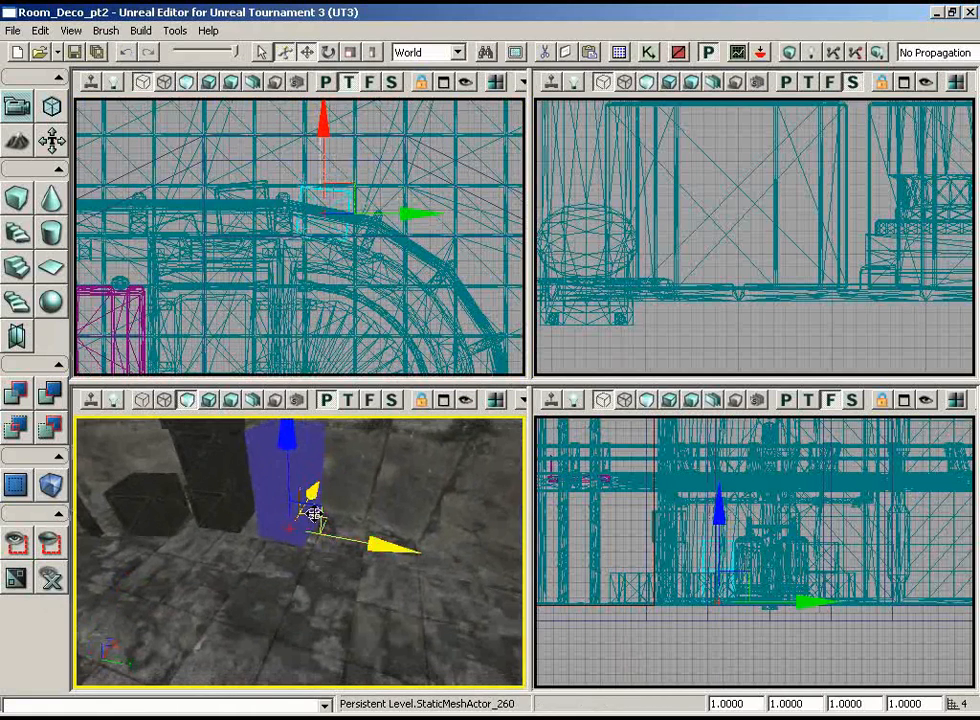
drag(313, 493, 311, 497)
drag(352, 268, 362, 254)
Step: Duplicate the single crate near the pipes and place the copy on the other side of the Container02 stack
click(148, 499)
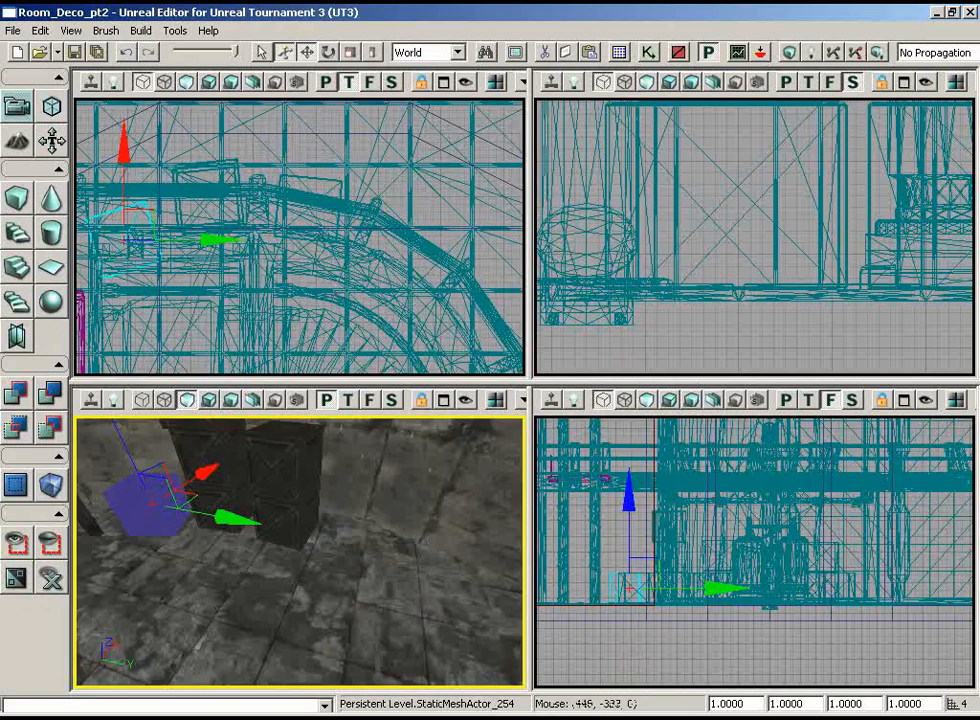
drag(270, 225, 354, 257)
drag(515, 257, 490, 273)
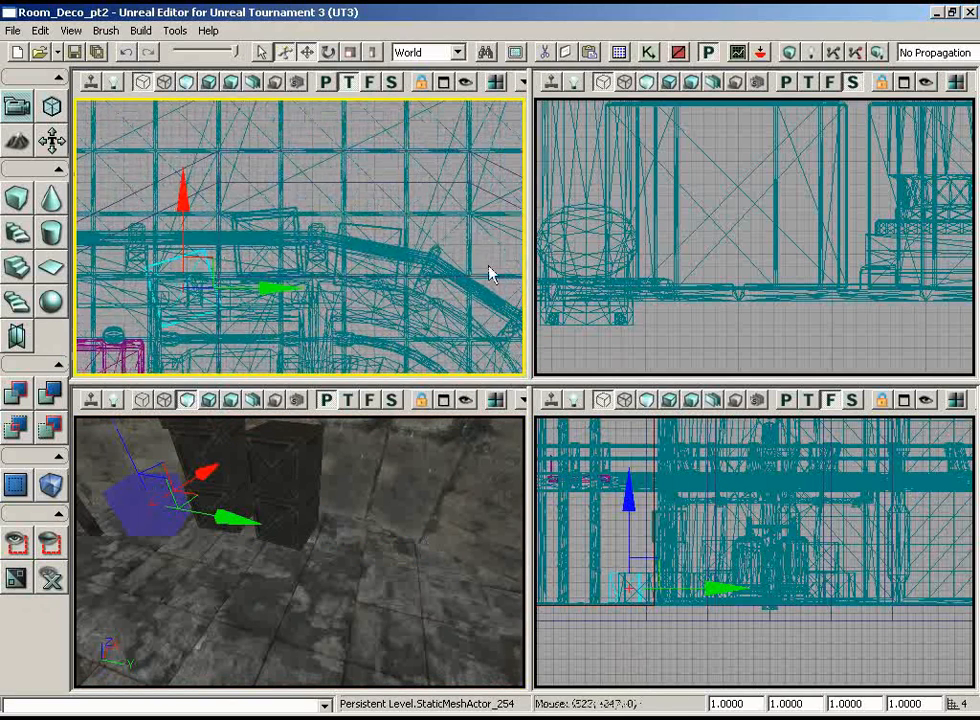
alt+drag(213, 258, 514, 154)
key(space)
key(space)
drag(440, 337, 309, 320)
Step: Rotate the copied crate around Z so its angle differs from the original crate
key(space)
key(space)
key(space)
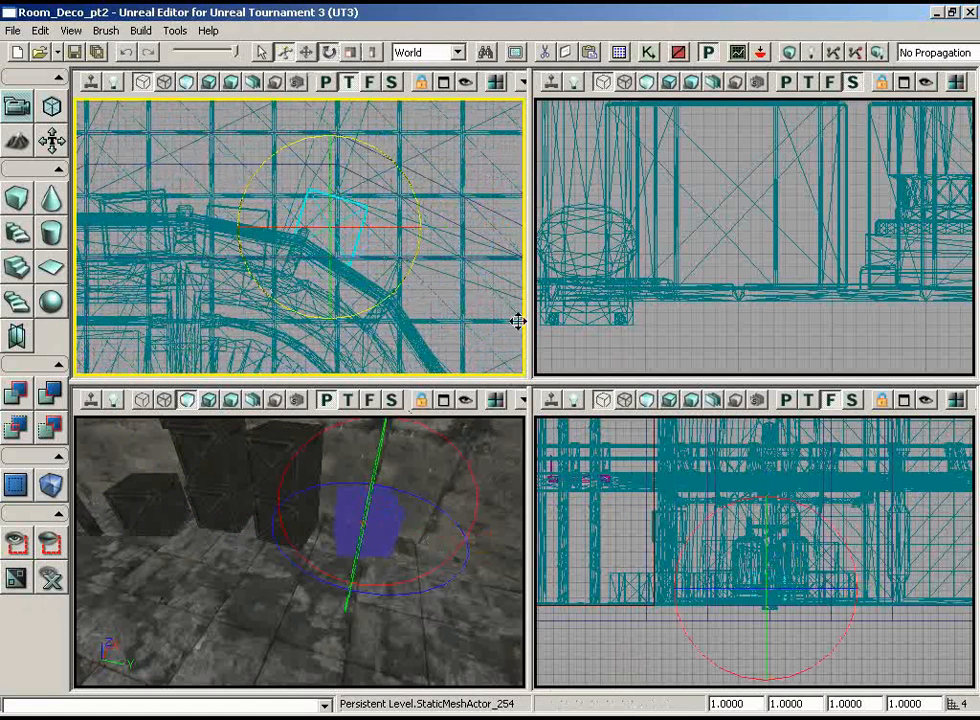
drag(517, 321, 476, 305)
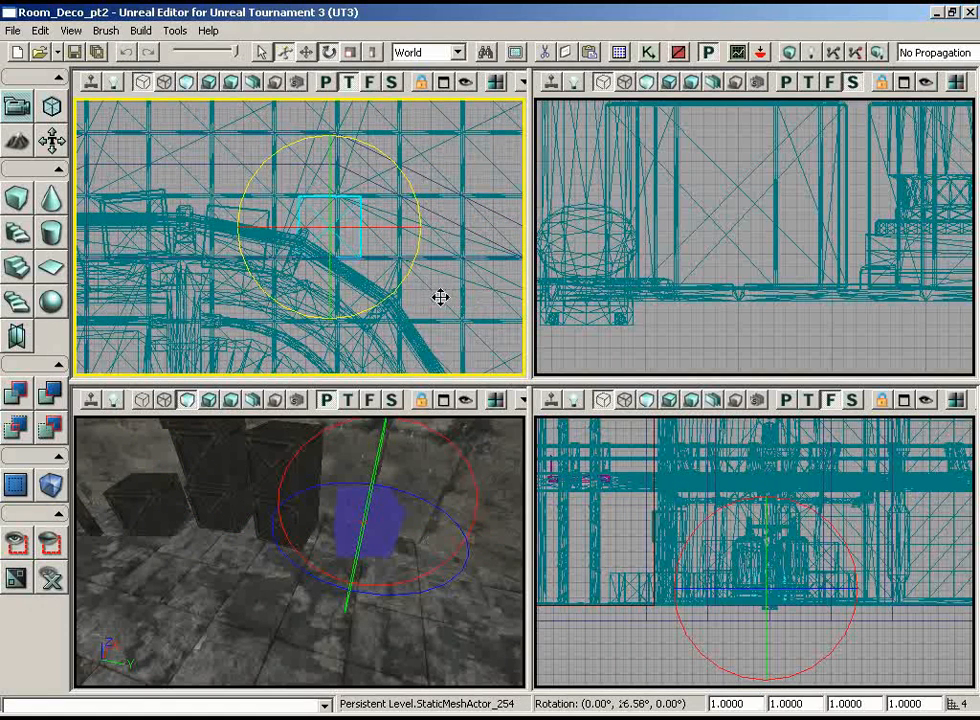
drag(288, 605, 232, 512)
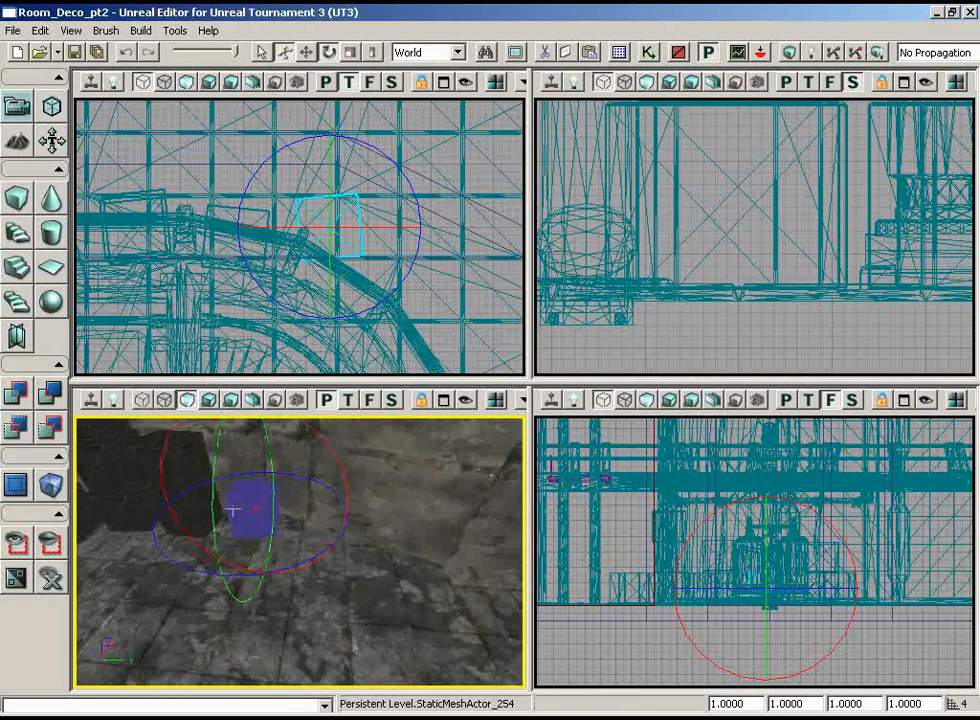
Step: Reposition the copied crate in the top view so it stands near the wall beside the Container02 stack
key(space)
key(space)
key(space)
drag(355, 200, 338, 208)
mouse_move(313, 567)
right_down()
mouse_move(89, 445)
mouse_move(303, 579)
right_up()
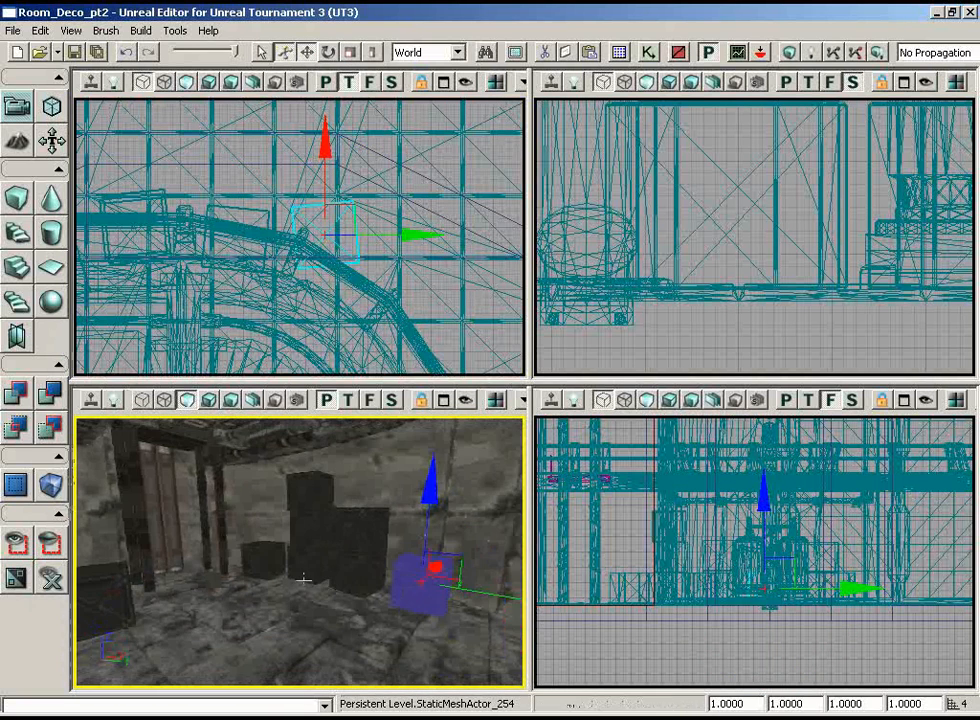
drag(357, 205, 346, 220)
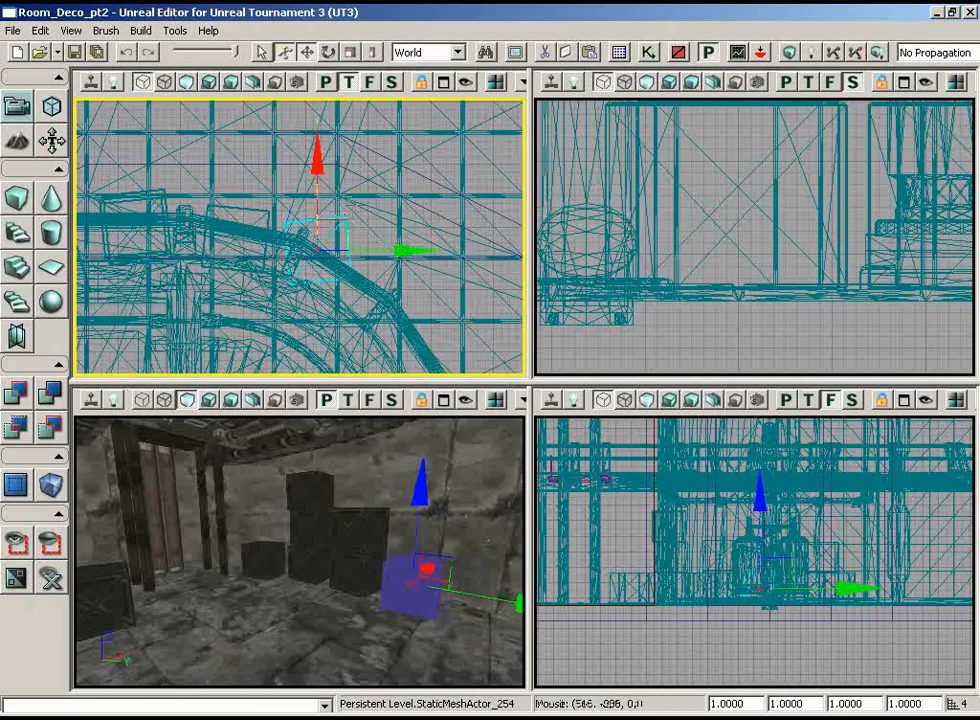
drag(258, 562, 280, 550)
drag(348, 221, 350, 182)
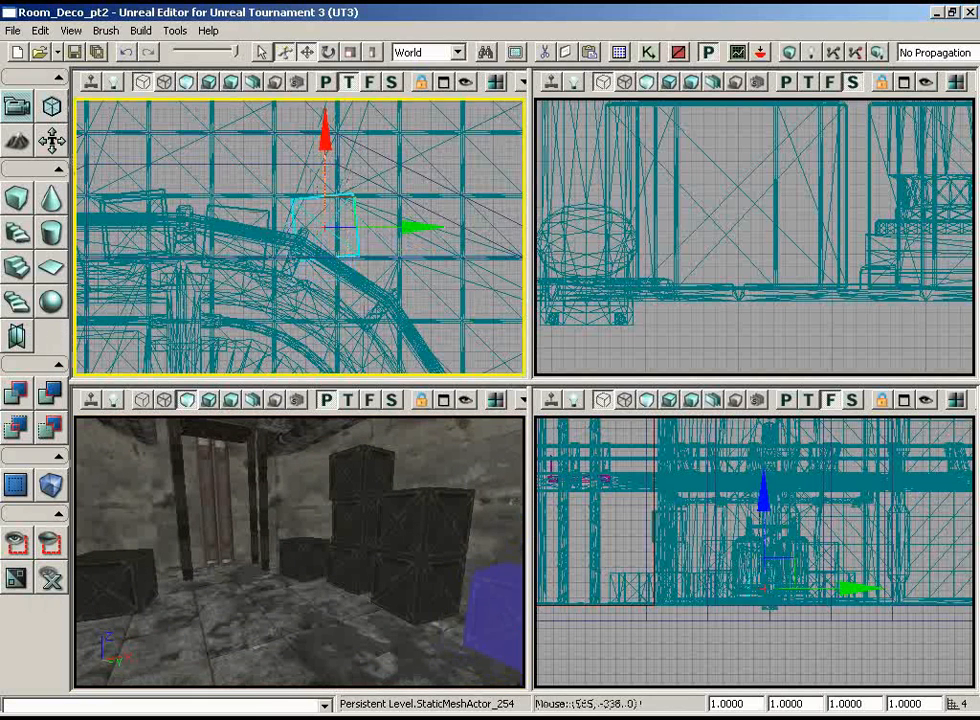
Step: Shift the Container02 stack along X in the top view, roughly lining it up with the neighbouring copied crate
click(410, 519)
drag(248, 208, 245, 175)
drag(286, 563, 326, 562)
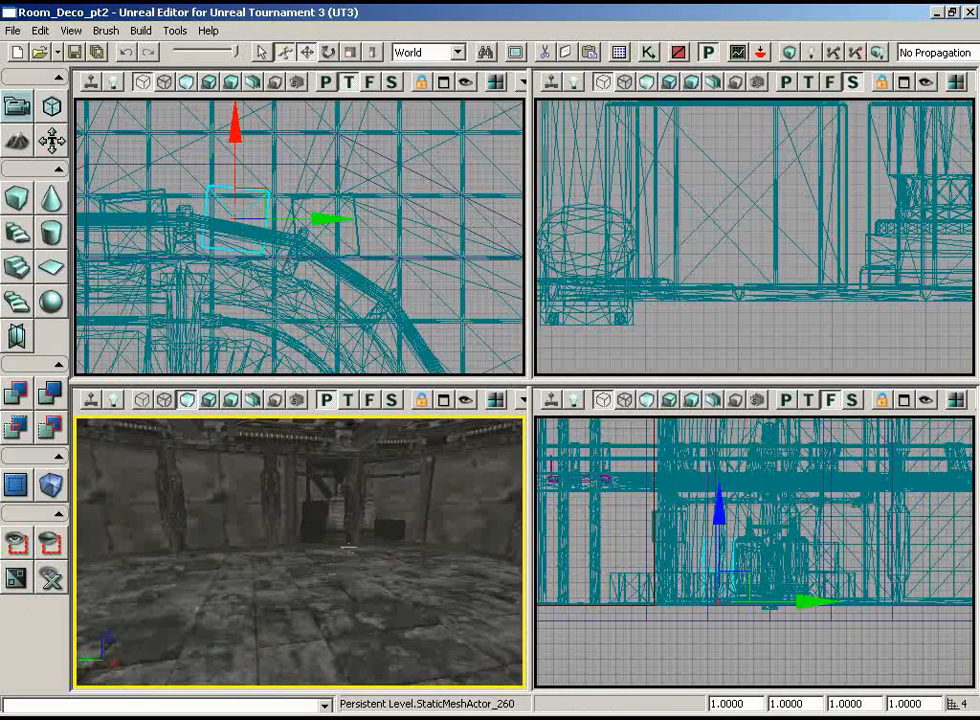
Step: Look through the LT_Deco and HU_Deco3 packages and select the S_HU_Deco_SM_GasTanks01 static mesh
click(619, 52)
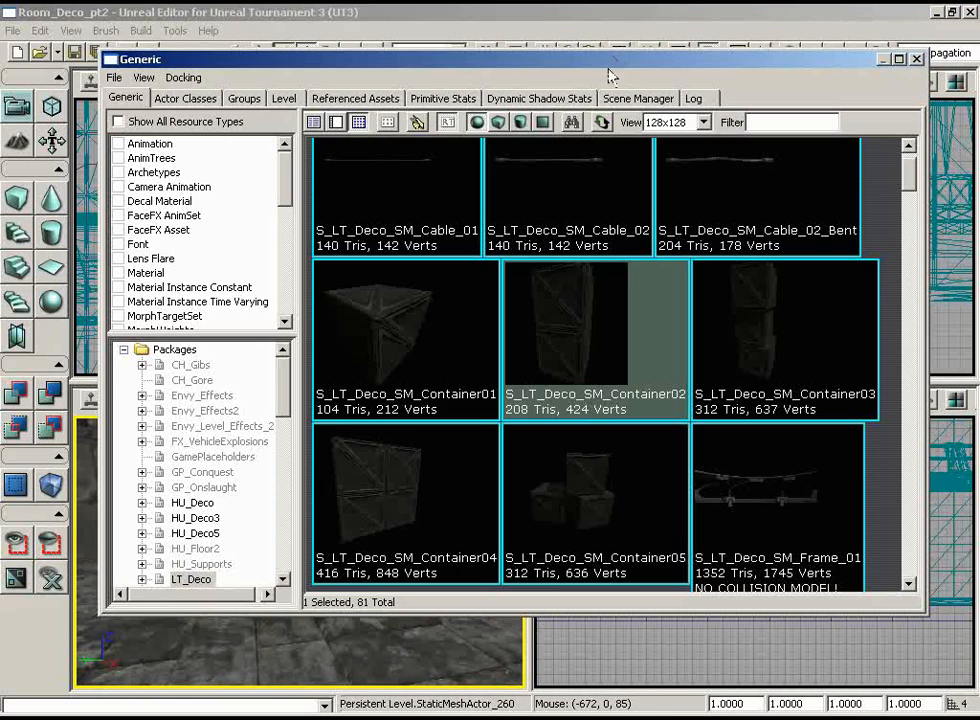
scroll(887, 200, down, 10)
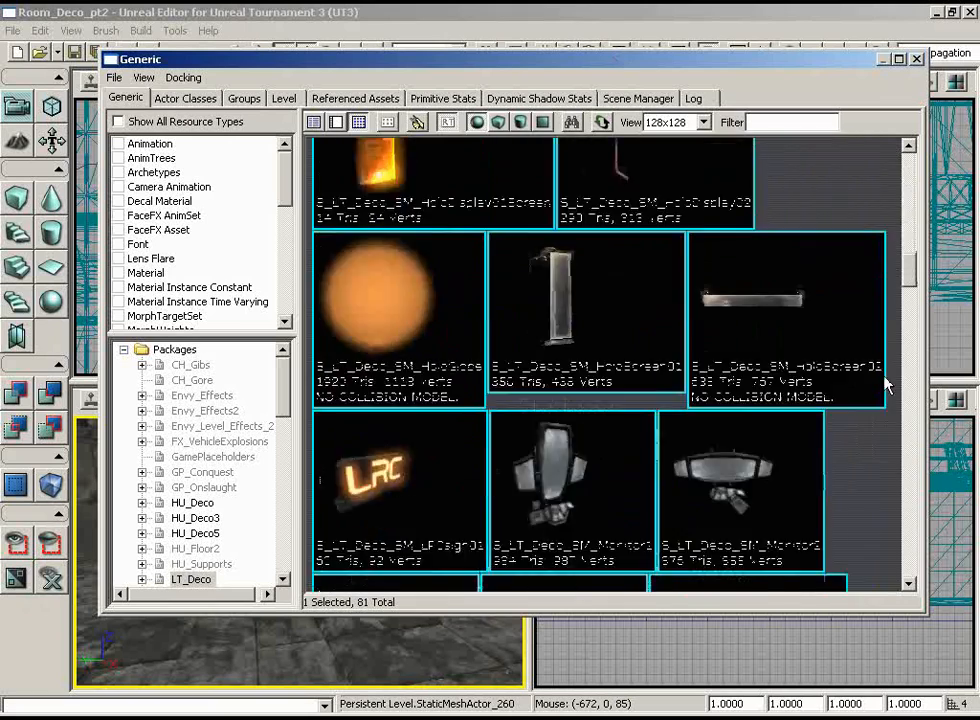
scroll(871, 431, down, 15)
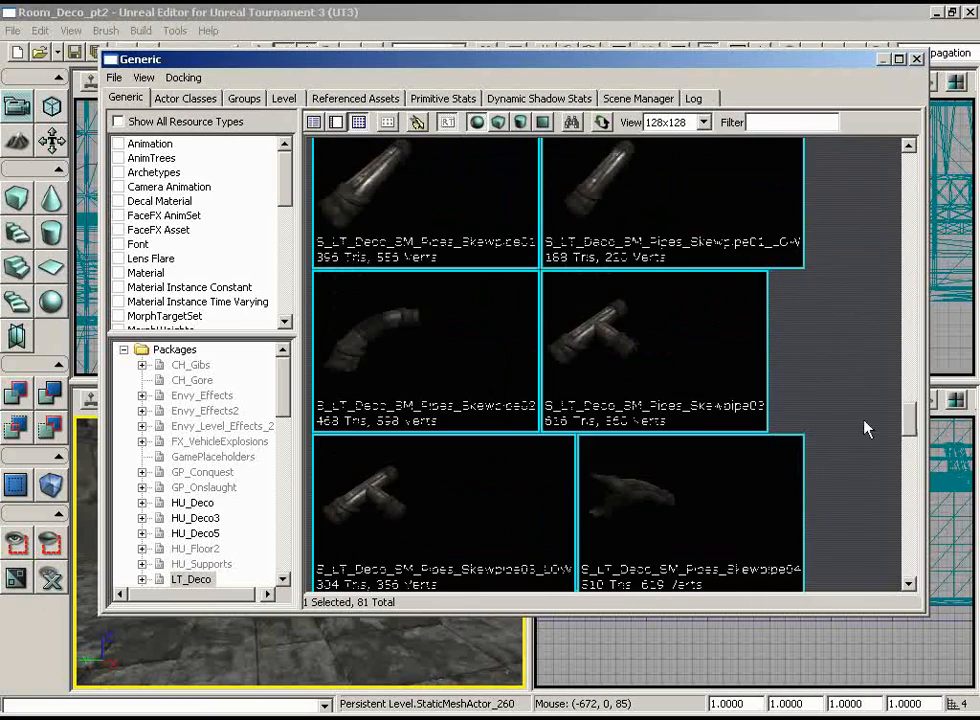
scroll(866, 390, down, 10)
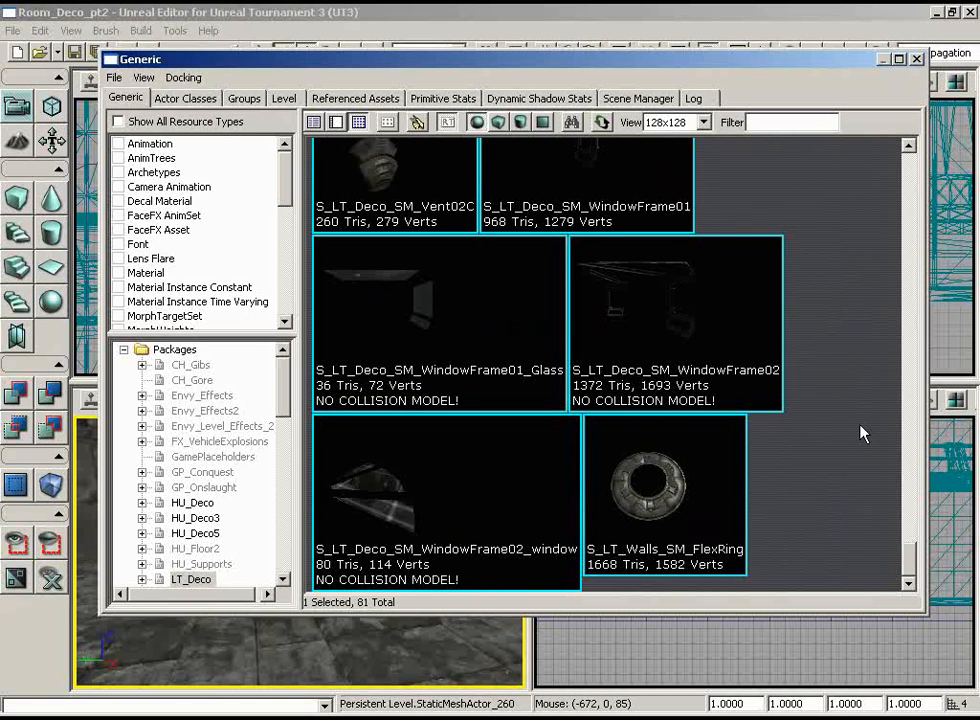
scroll(263, 430, down, 1)
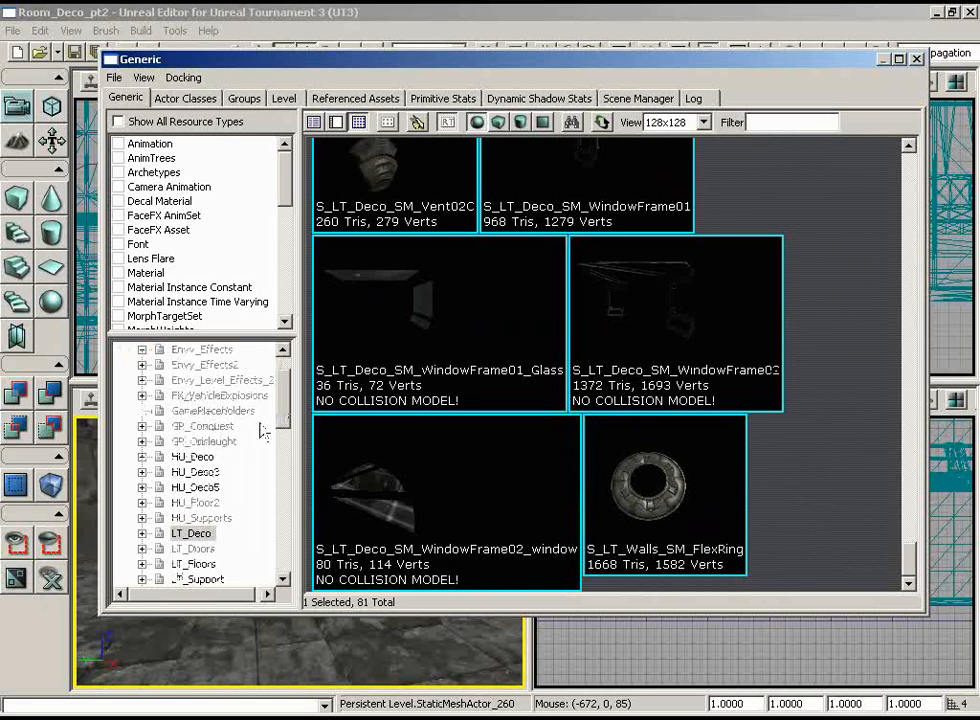
click(196, 472)
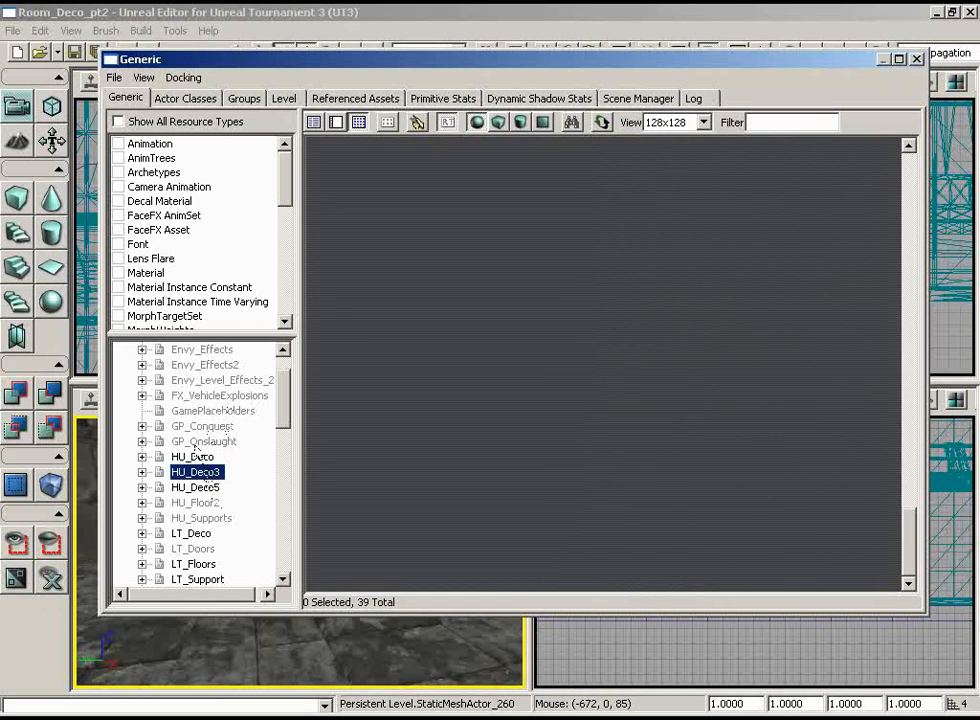
click(499, 313)
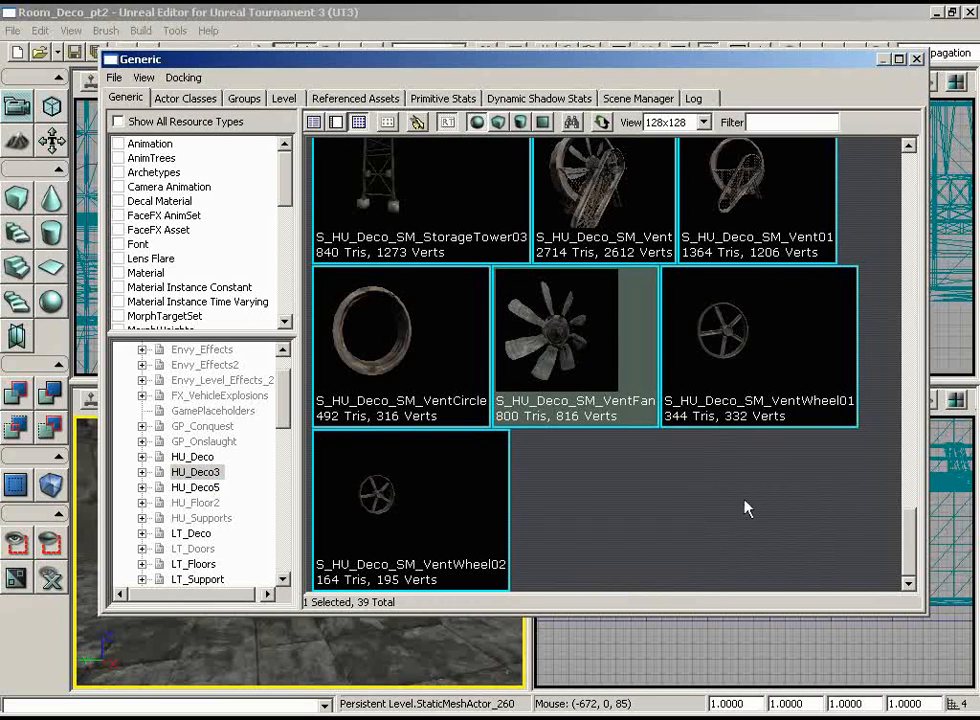
scroll(766, 456, up, 5)
scroll(766, 456, up, 10)
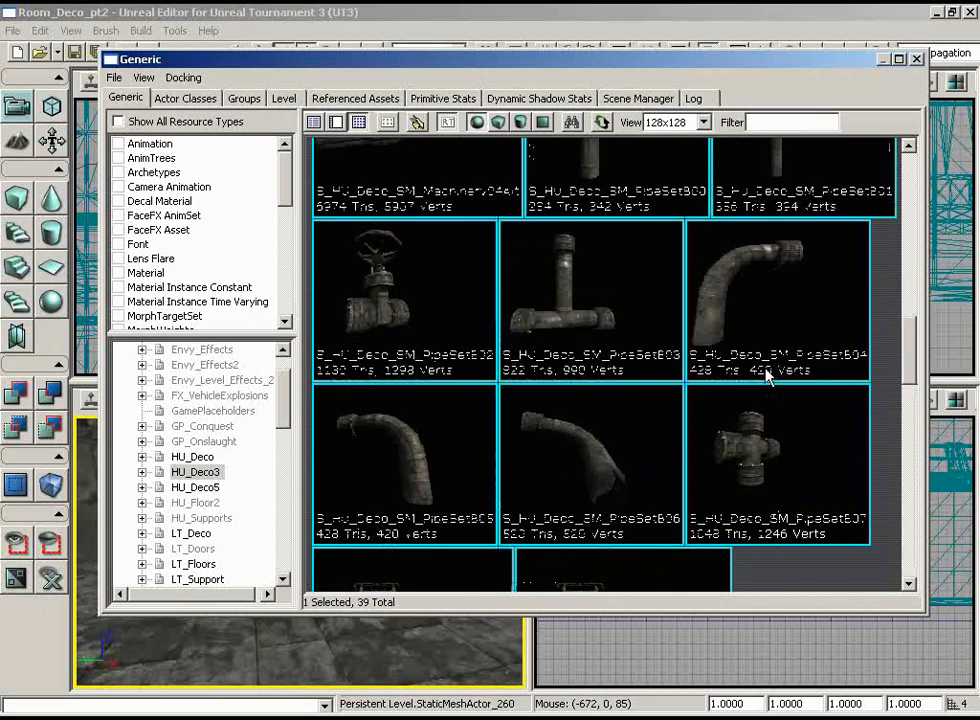
scroll(766, 267, up, 6)
scroll(766, 240, down, 1)
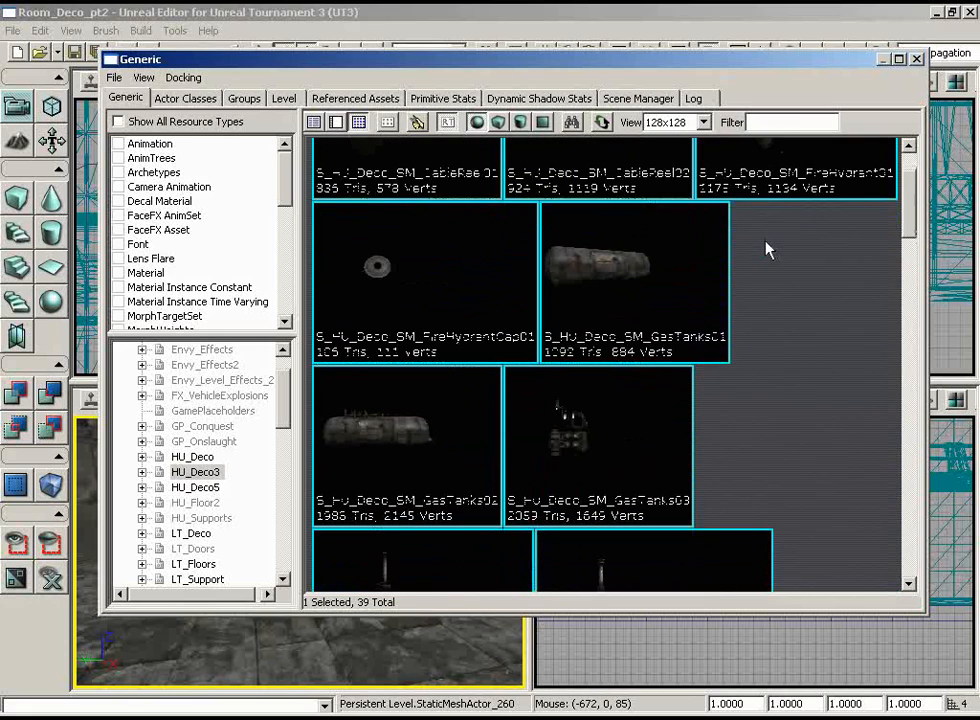
click(587, 279)
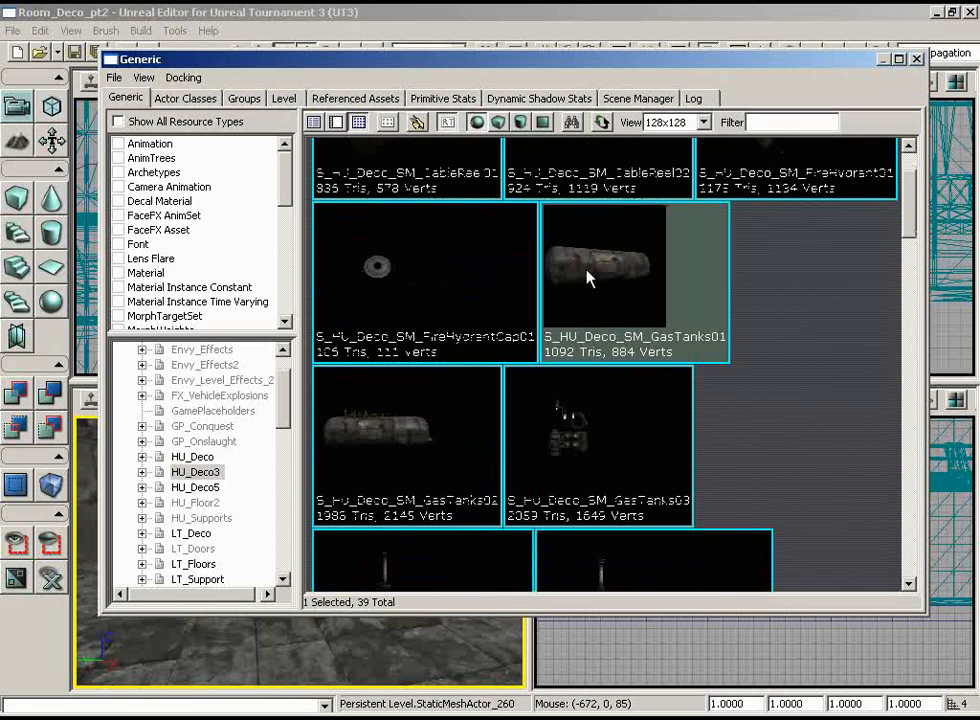
Step: Add the selected GasTanks01 static mesh to the open floor on the other side of the room
click(916, 59)
right_drag(410, 505, 322, 533)
drag(322, 533, 342, 418)
right_click(322, 600)
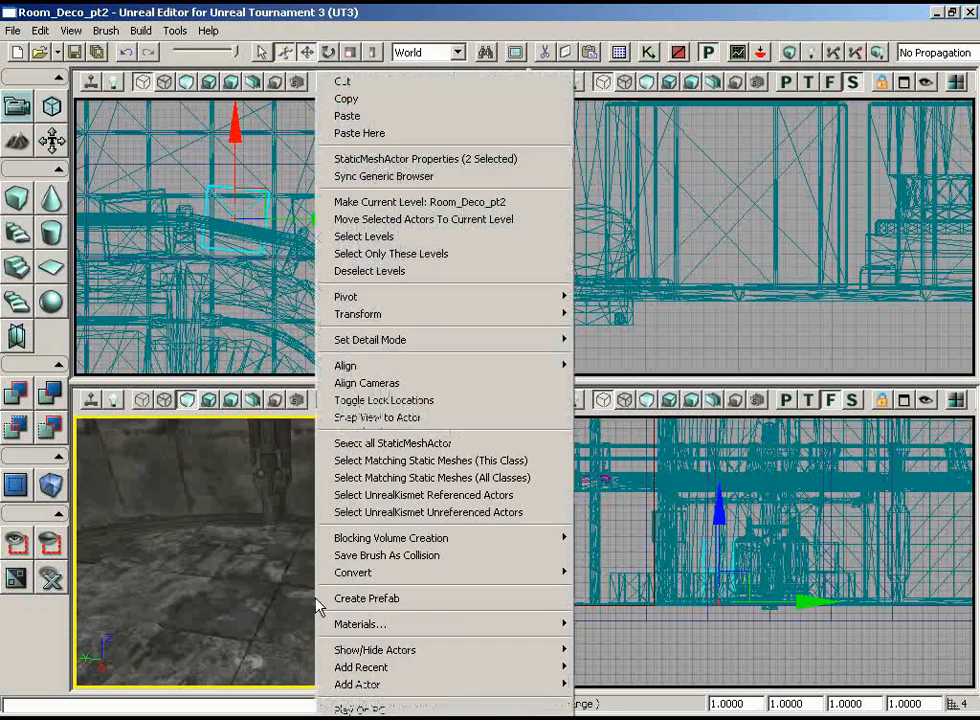
mouse_move(420, 686)
click(255, 486)
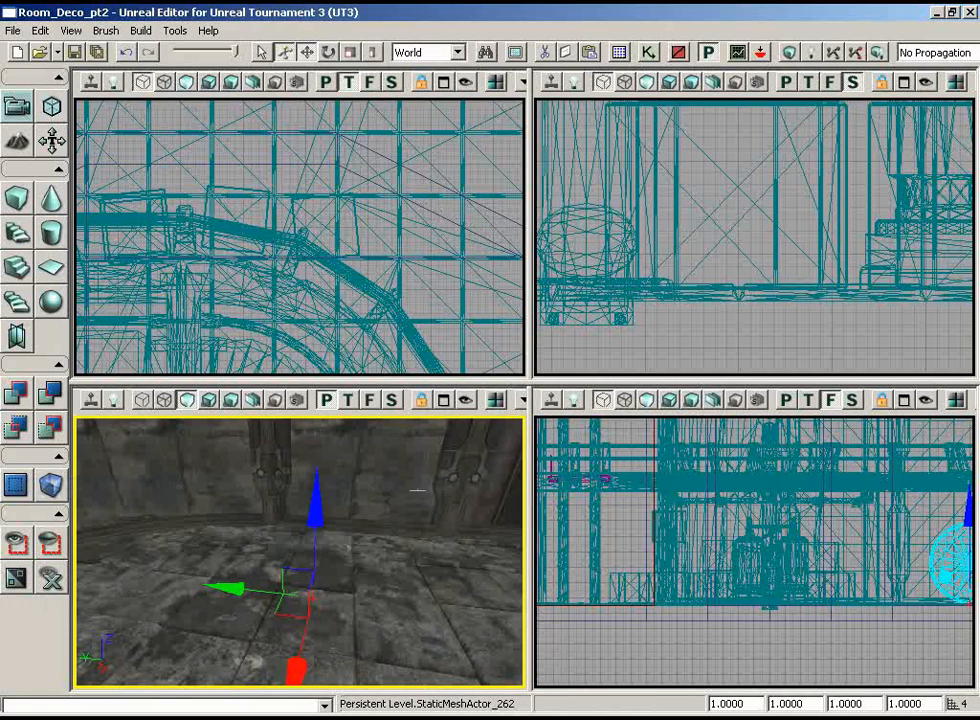
Step: Scale the newly placed gas tank uniformly to 0.75
right_drag(429, 510, 438, 497)
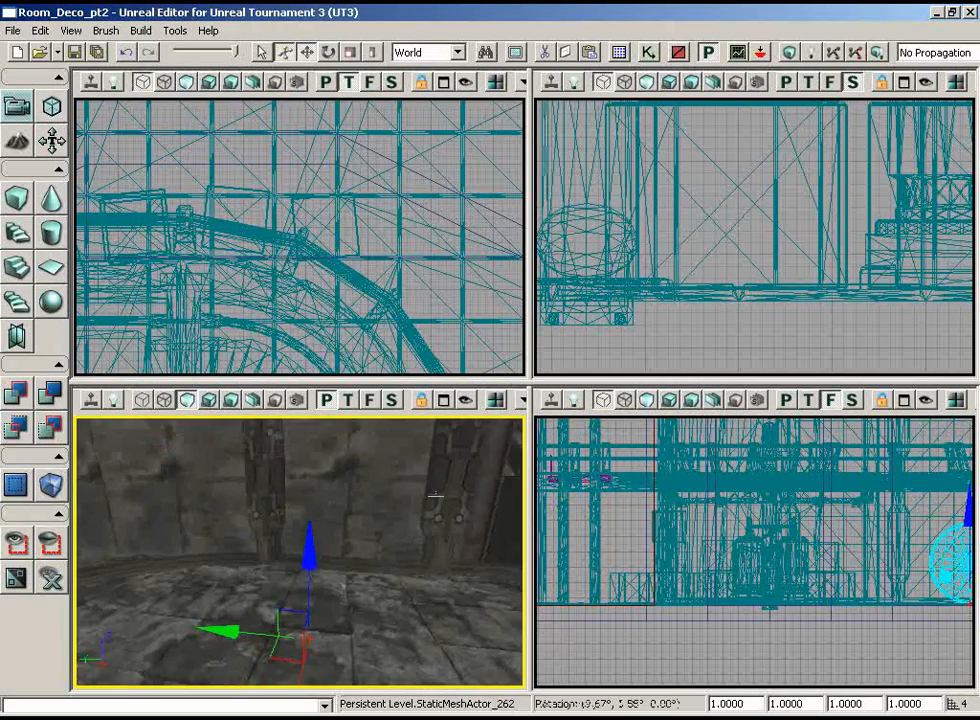
mouse_move(438, 497)
mouse_down()
mouse_move(444, 486)
mouse_move(442, 500)
mouse_up()
right_drag(442, 500, 291, 431)
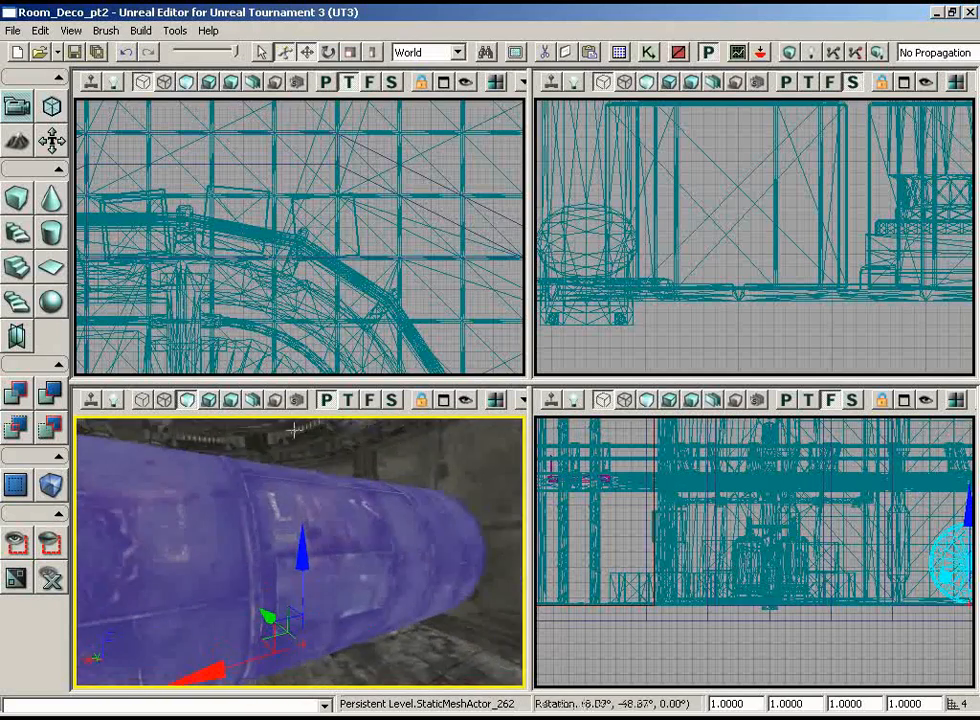
drag(442, 520, 446, 470)
drag(400, 240, 524, 376)
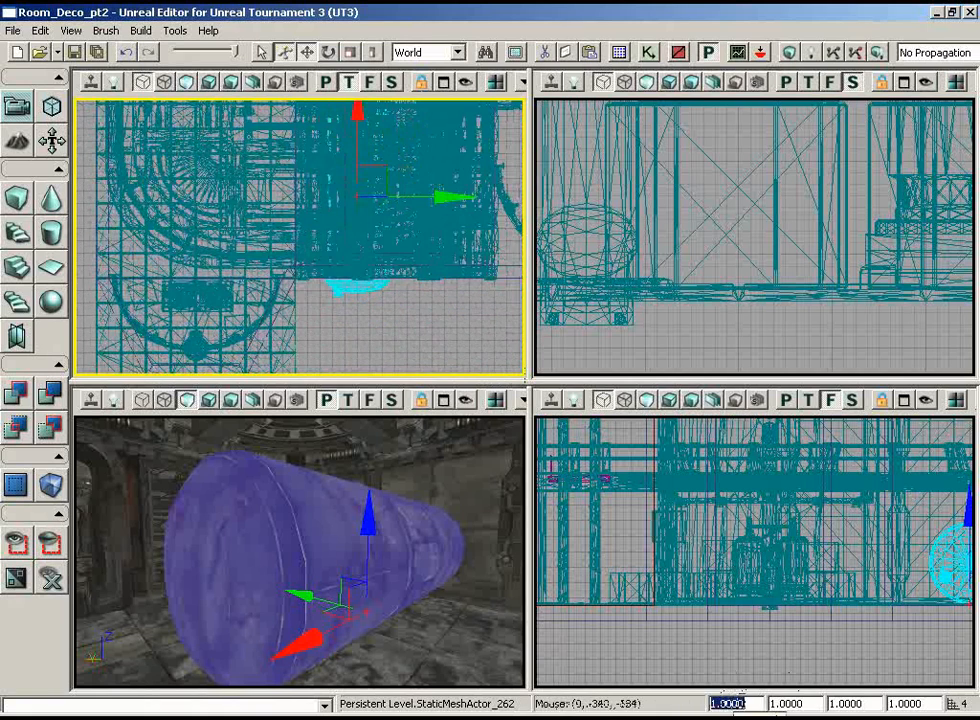
key(Return)
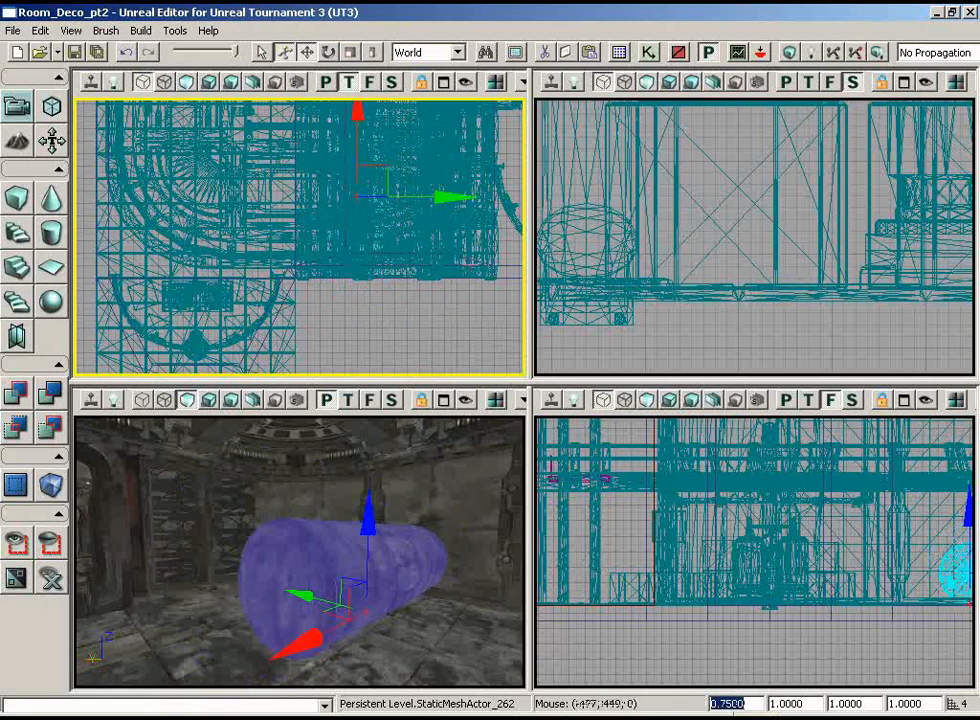
Step: Rotate the gas tank about a quarter turn around Z so its long side runs parallel to the wall behind it
drag(447, 316, 509, 366)
drag(432, 560, 340, 636)
key(space)
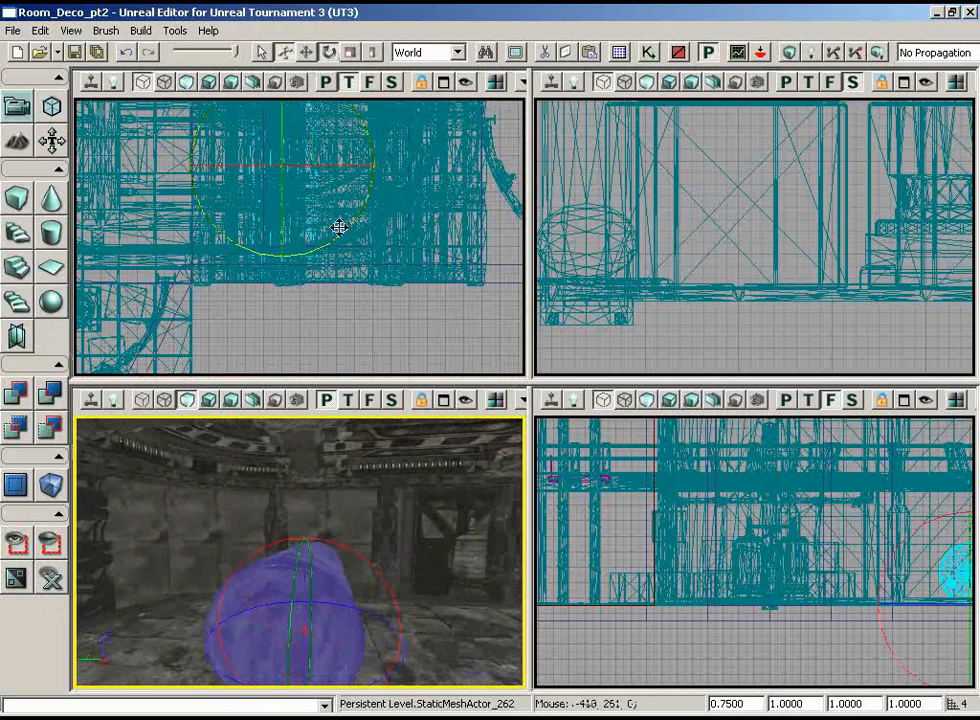
mouse_move(339, 228)
mouse_down()
mouse_move(440, 217)
mouse_move(339, 228)
mouse_up()
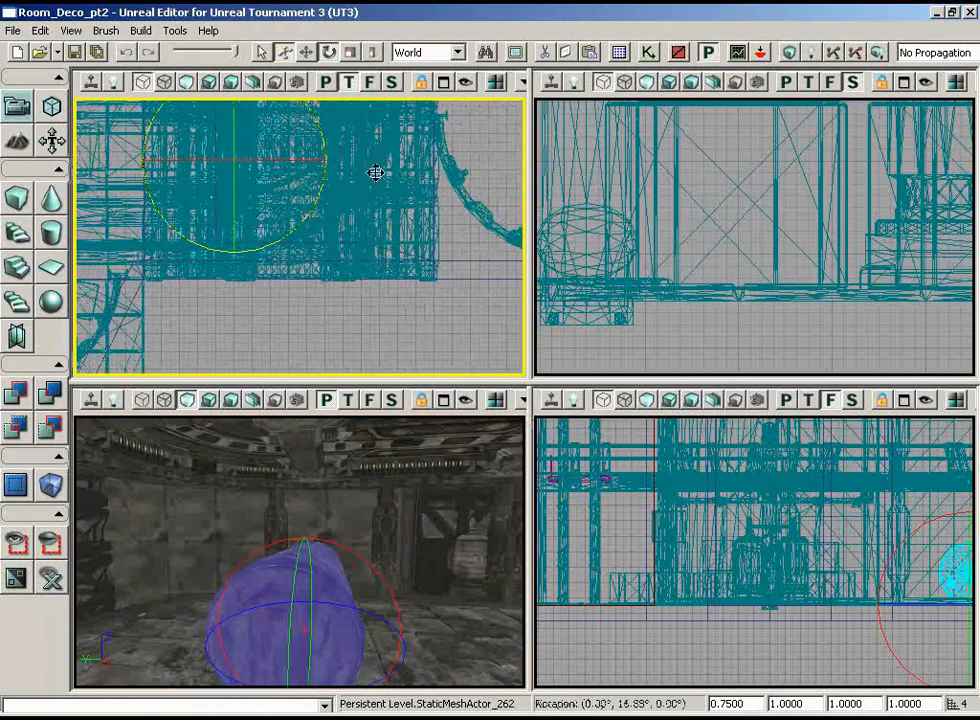
drag(74, 160, 343, 220)
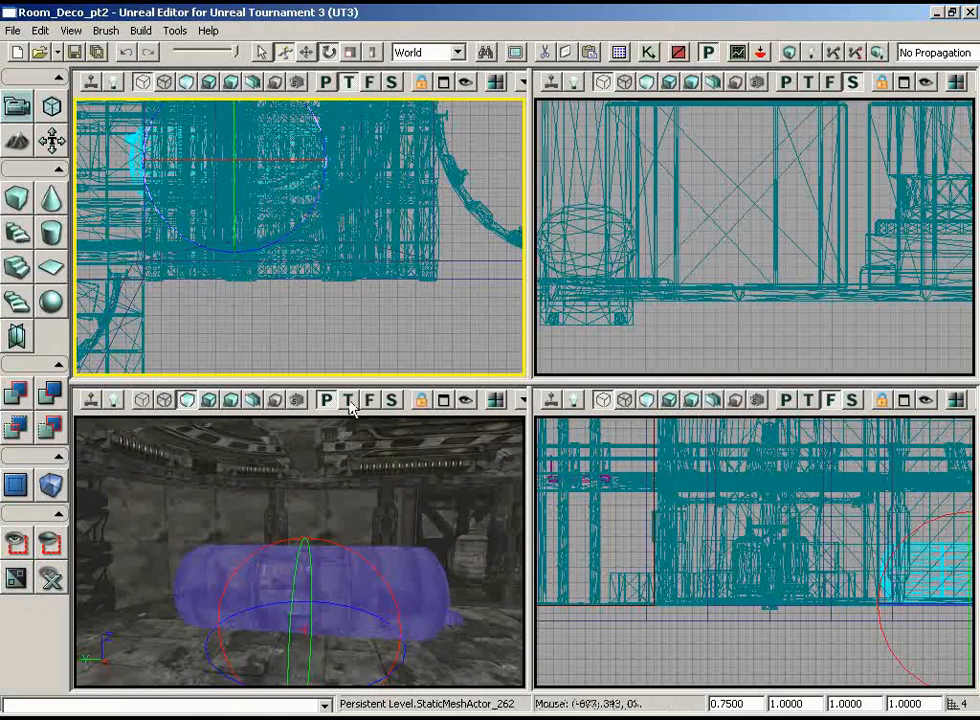
drag(459, 602, 403, 591)
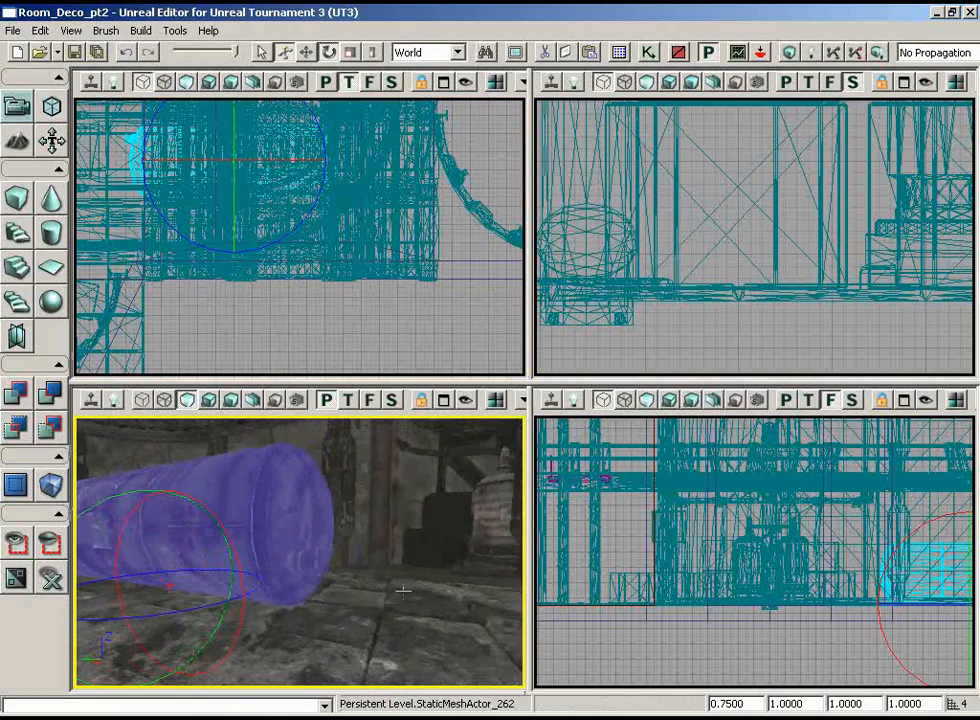
drag(230, 264, 147, 219)
scroll(145, 222, up, 3)
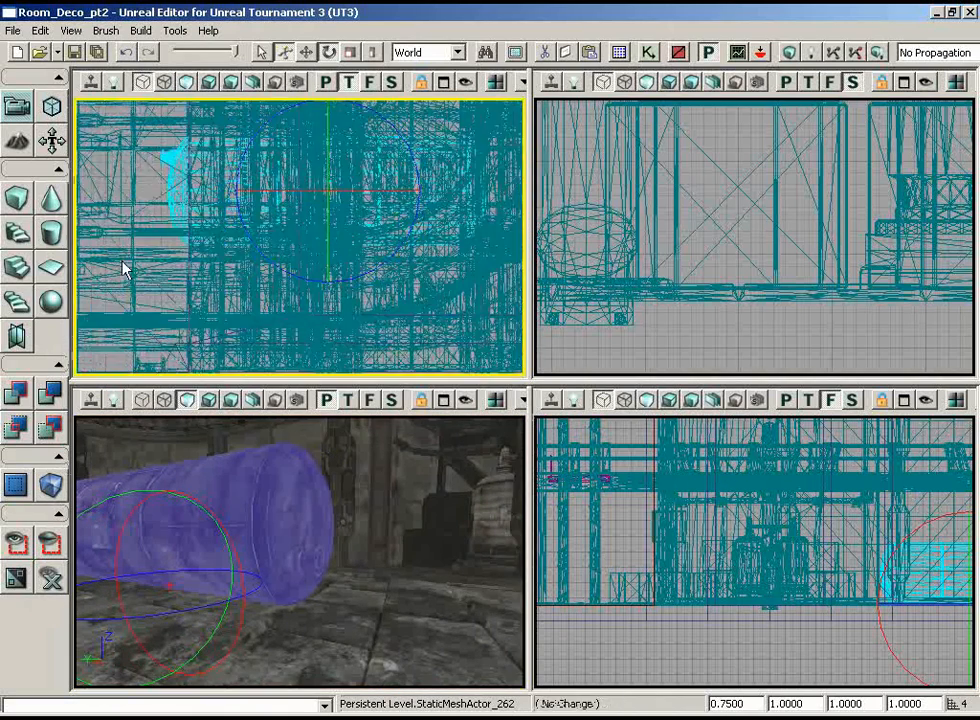
drag(123, 265, 85, 153)
Step: Move the gas tank in the top view to place it closer to the wall
key(space)
key(space)
scroll(300, 238, down, 3)
drag(325, 251, 273, 168)
scroll(300, 238, up, 3)
drag(238, 100, 205, 244)
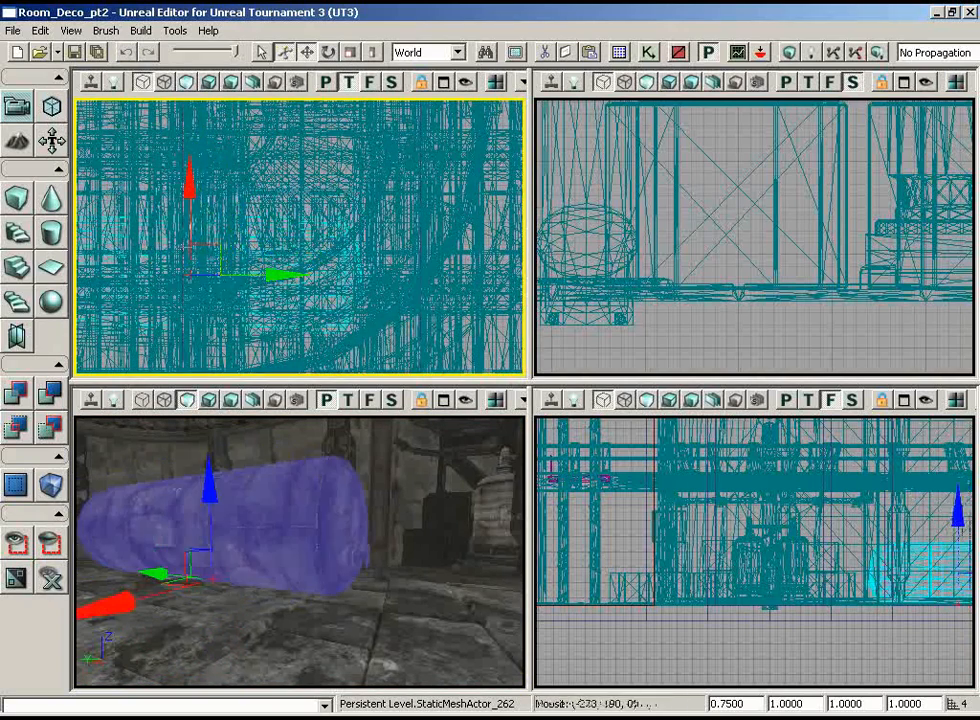
drag(385, 320, 364, 249)
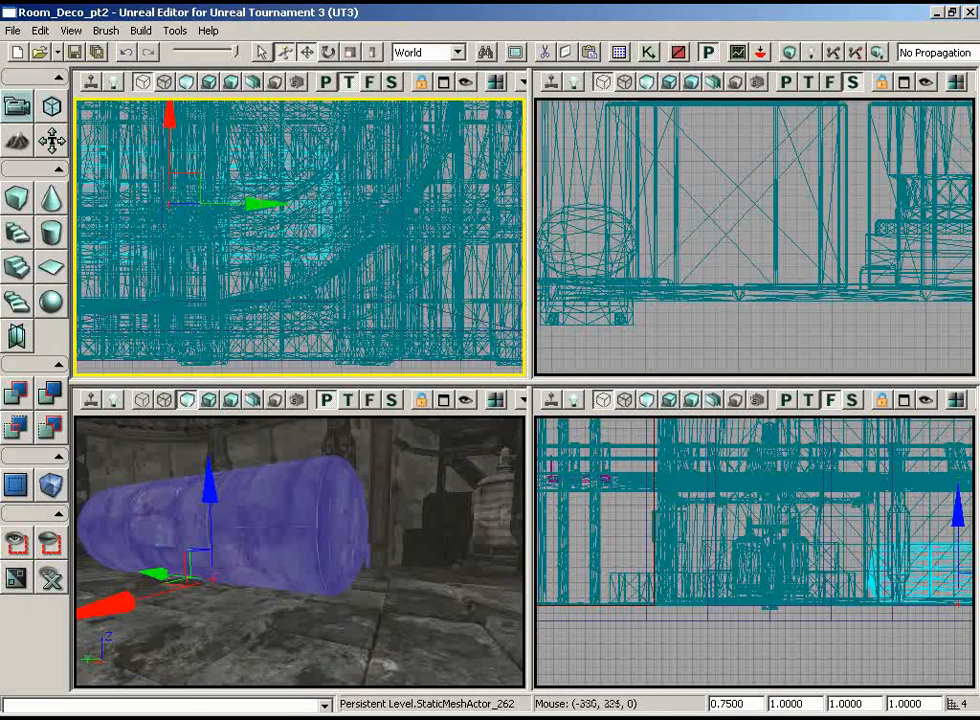
drag(198, 178, 244, 197)
drag(361, 503, 440, 525)
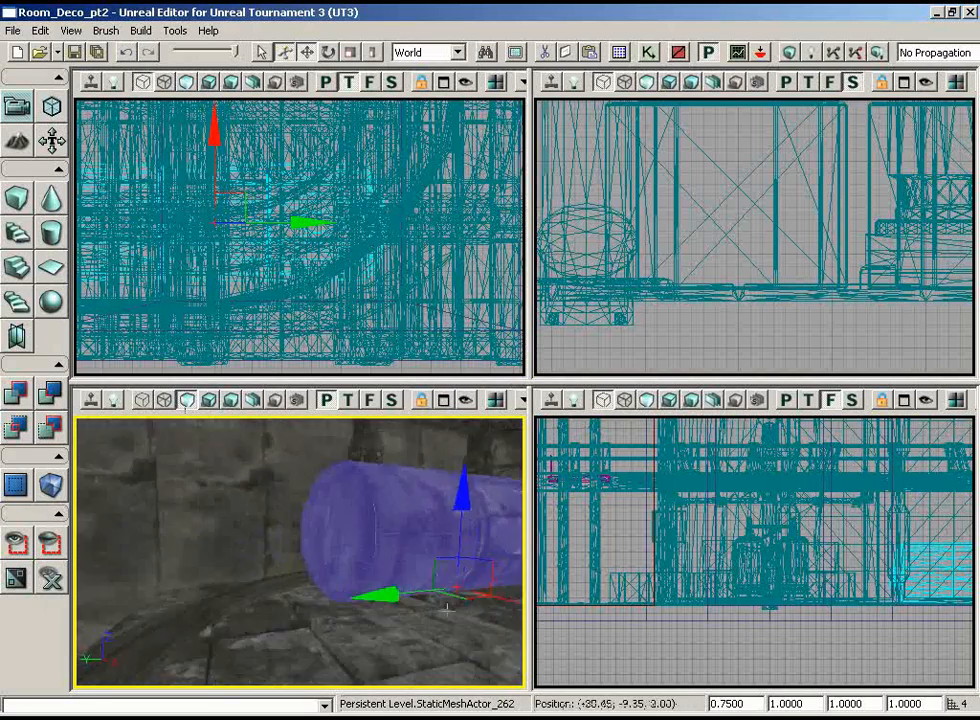
right_drag(428, 507, 433, 508)
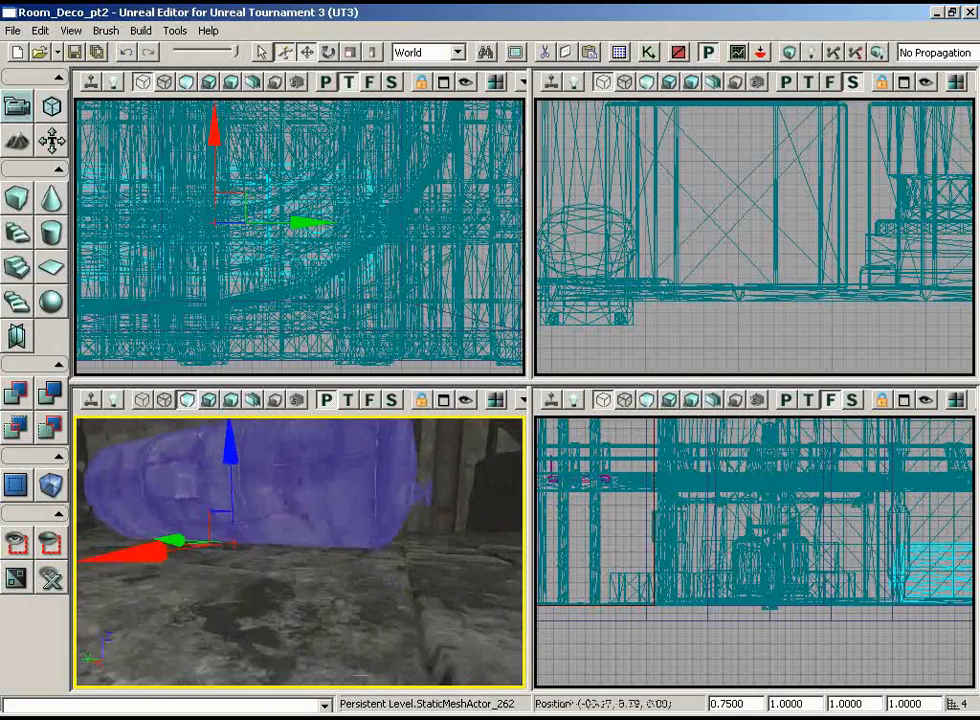
Step: Adjust the gas tank's height in the front view so its underside rests on the floor
right_drag(755, 673, 643, 634)
scroll(755, 620, up, 5)
right_drag(968, 536, 828, 686)
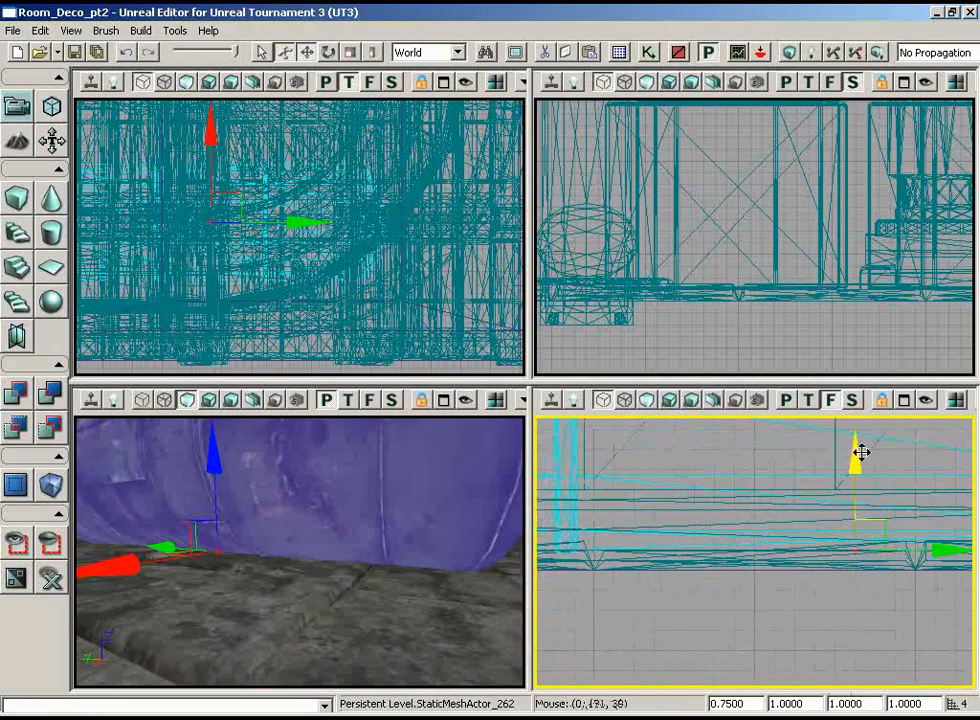
middle_drag(464, 567, 462, 568)
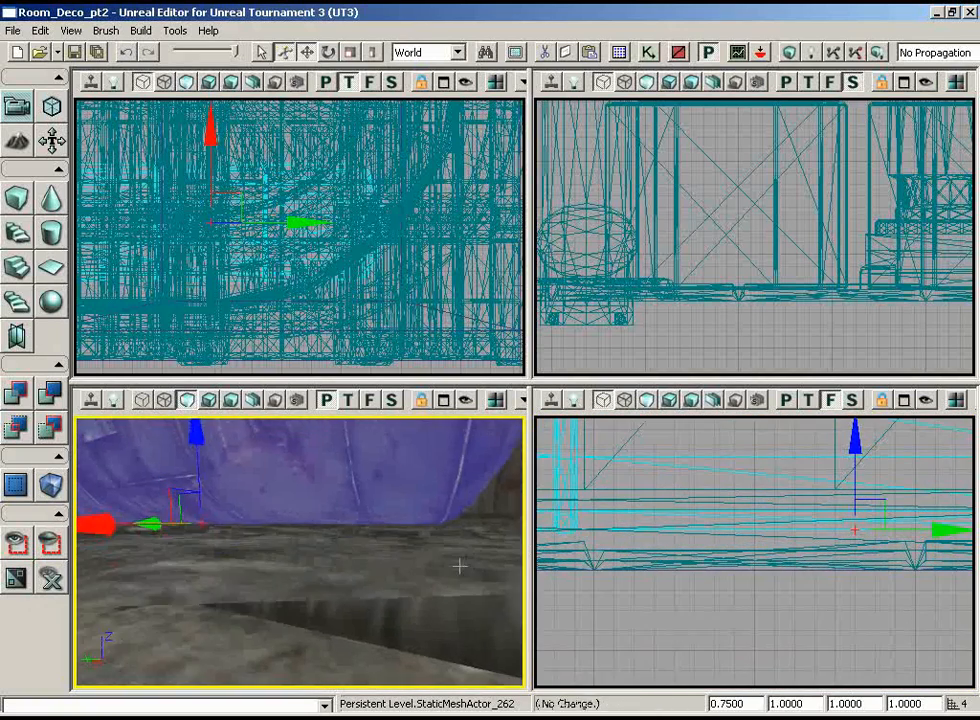
right_drag(459, 566, 460, 567)
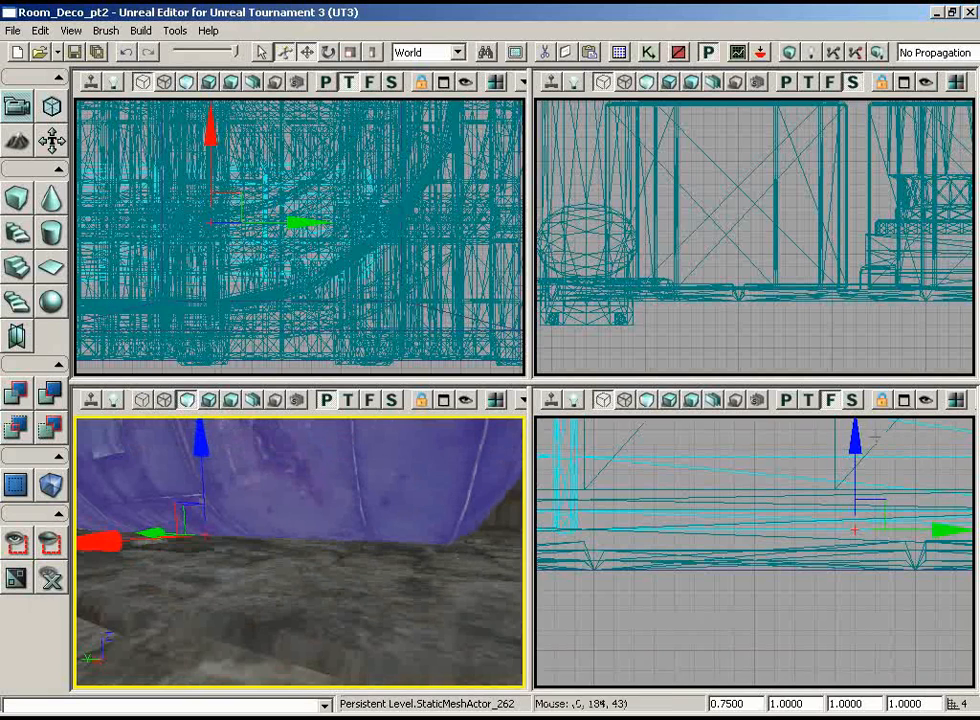
click(859, 442)
drag(859, 442, 859, 447)
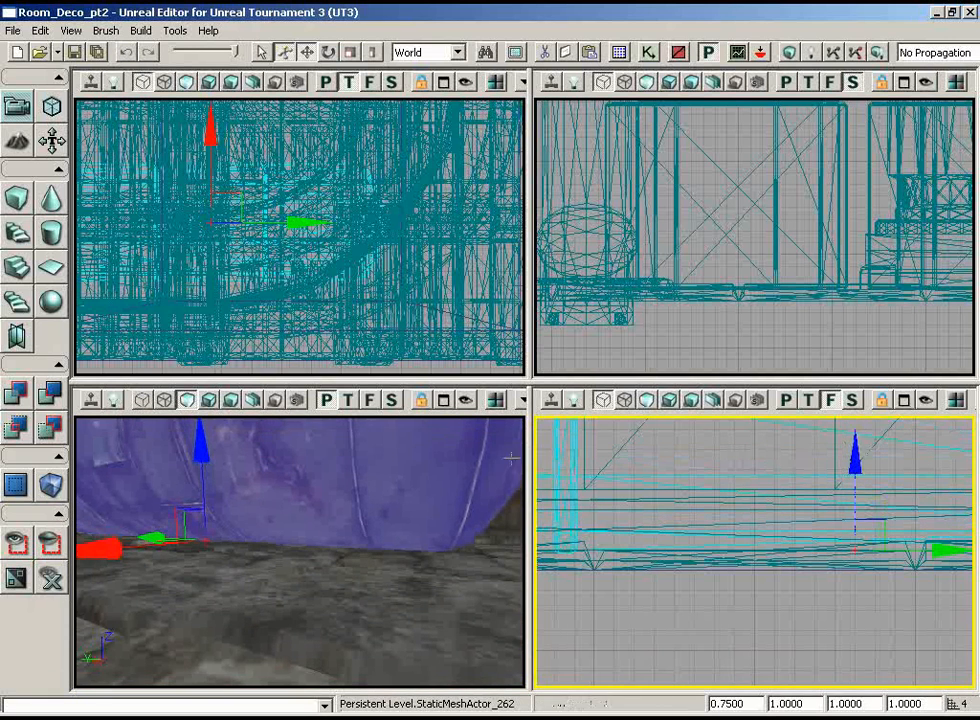
mouse_move(510, 458)
mouse_down()
mouse_move(470, 448)
mouse_move(459, 422)
mouse_move(524, 436)
mouse_move(407, 446)
mouse_move(500, 457)
mouse_up()
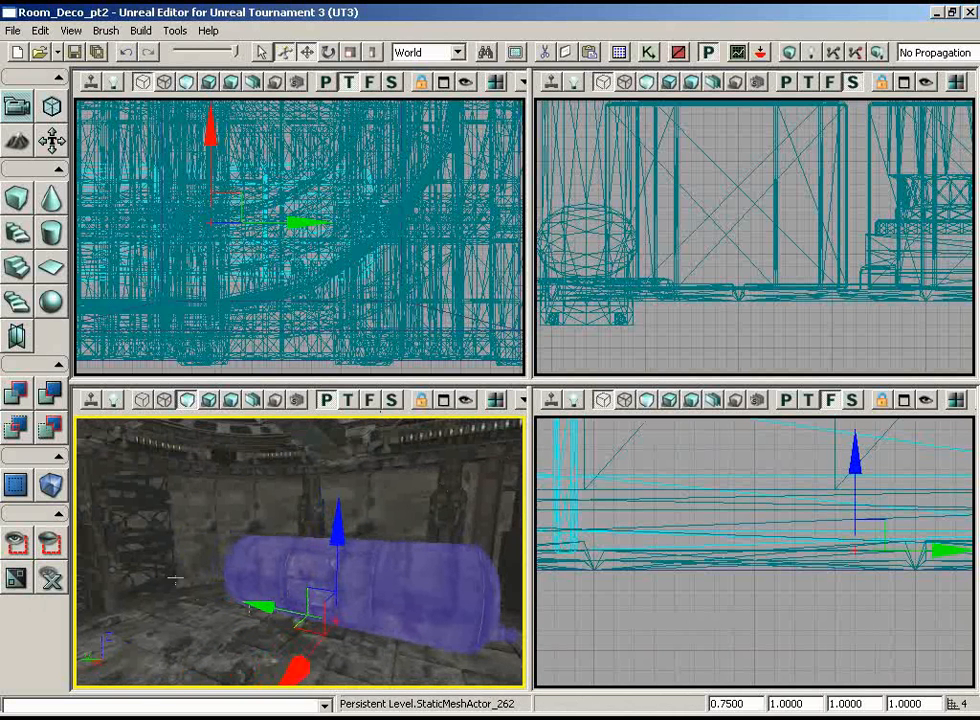
Step: Slide the gas tank along Y toward its valve end, keeping it alongside the wall
drag(264, 607, 313, 570)
drag(624, 652, 650, 641)
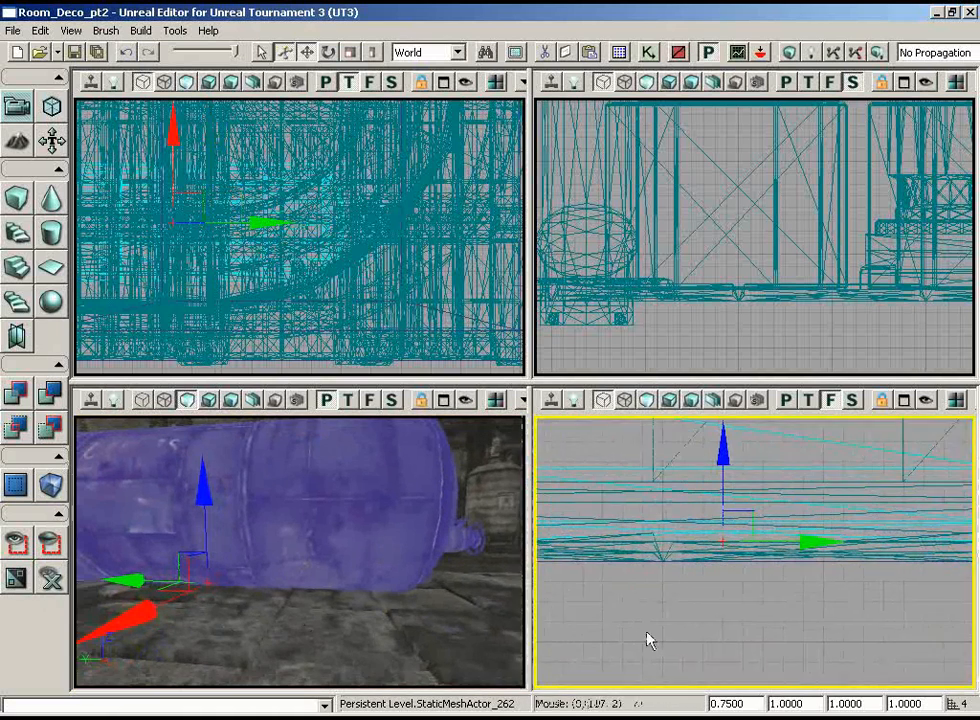
drag(414, 637, 361, 530)
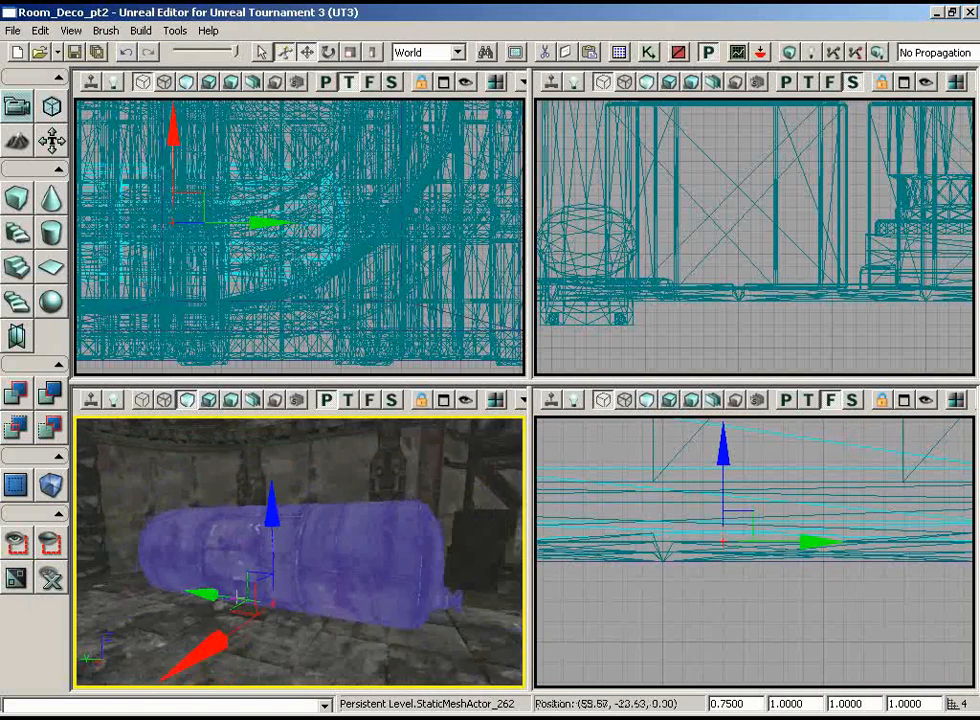
Step: Choose the S_HU_Deco_SM_Machinery04 static mesh from the HU_Deco3 package for the empty stretch of wall
drag(237, 598, 157, 657)
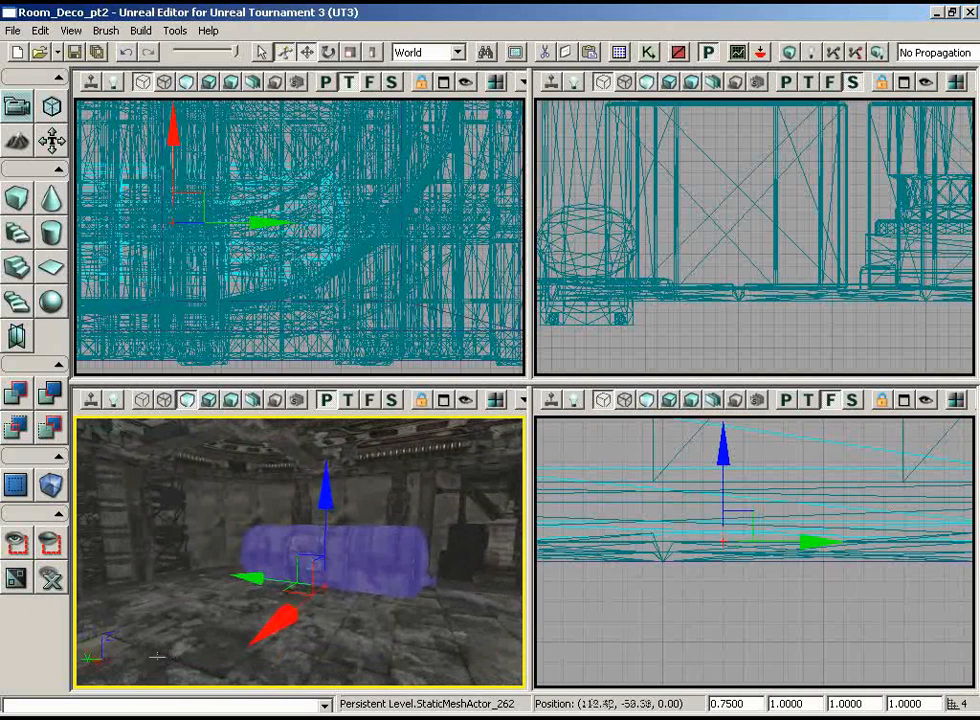
right_drag(412, 658, 387, 611)
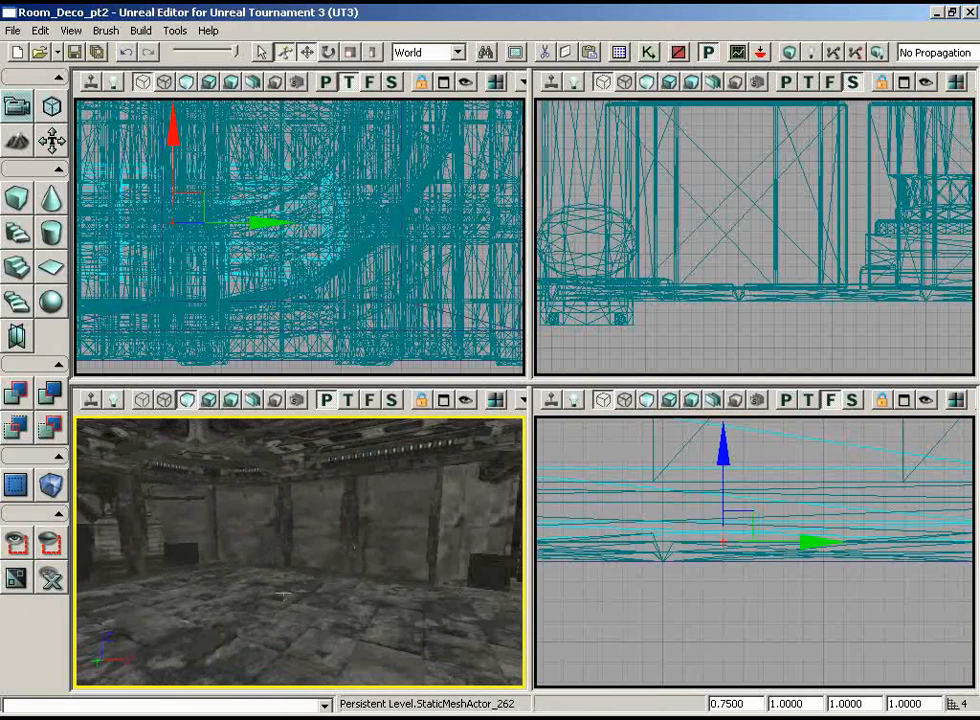
right_drag(284, 595, 365, 544)
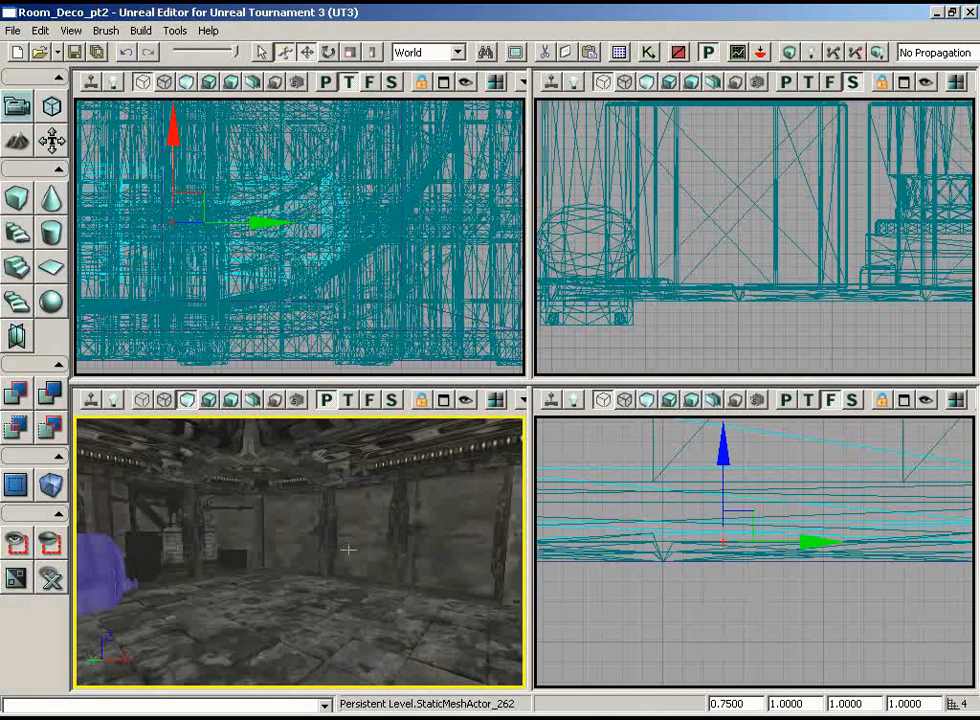
click(620, 53)
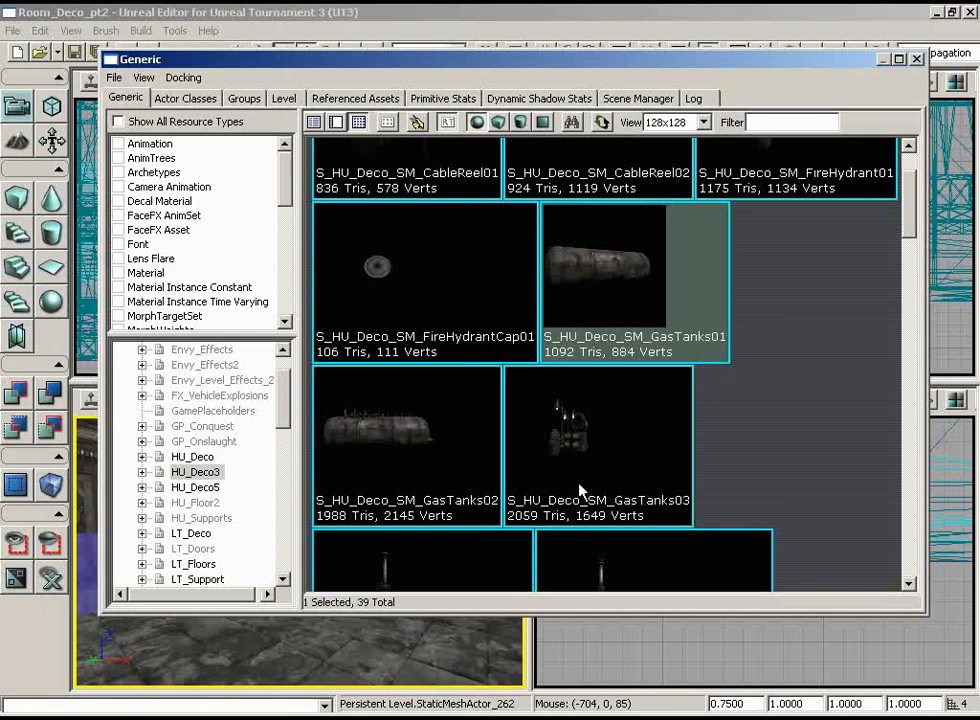
drag(908, 200, 911, 560)
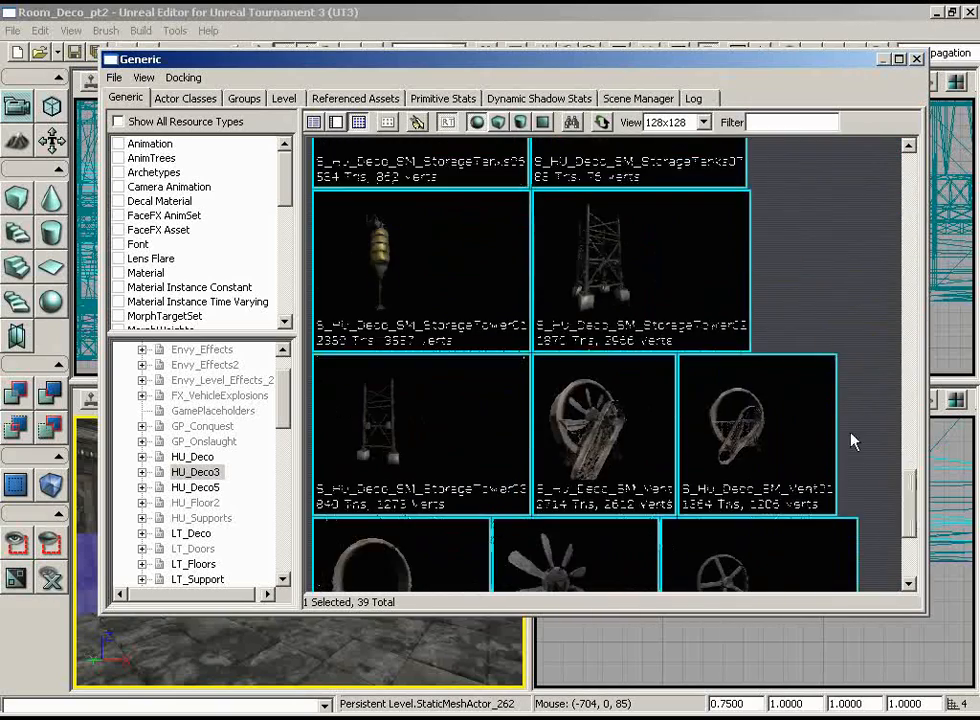
scroll(857, 394, down, 2)
scroll(858, 363, up, 7)
scroll(857, 364, up, 10)
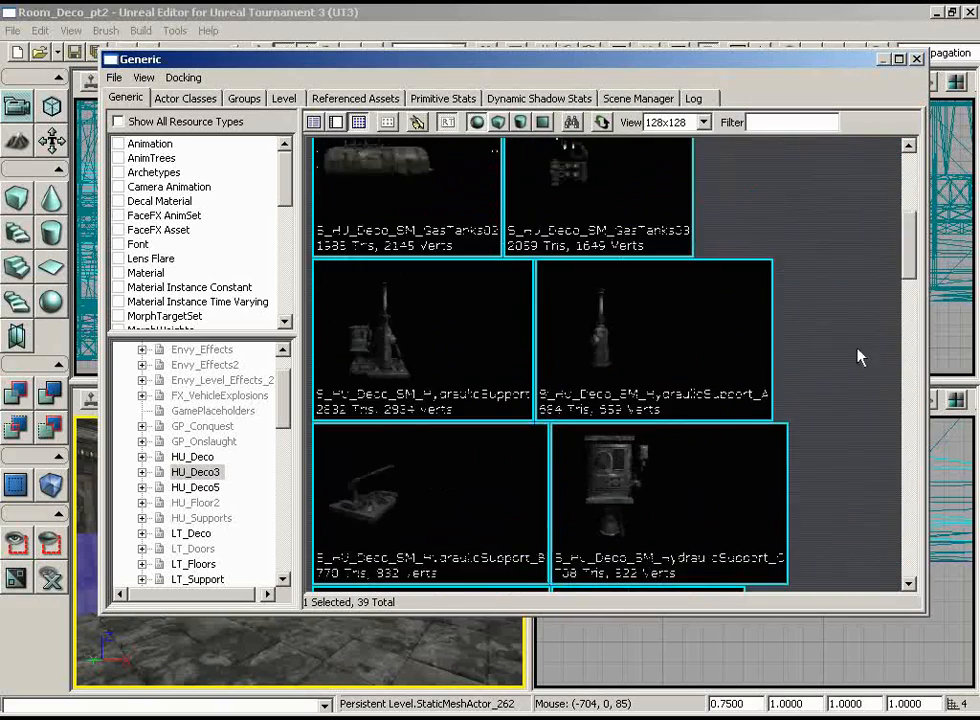
scroll(853, 340, down, 5)
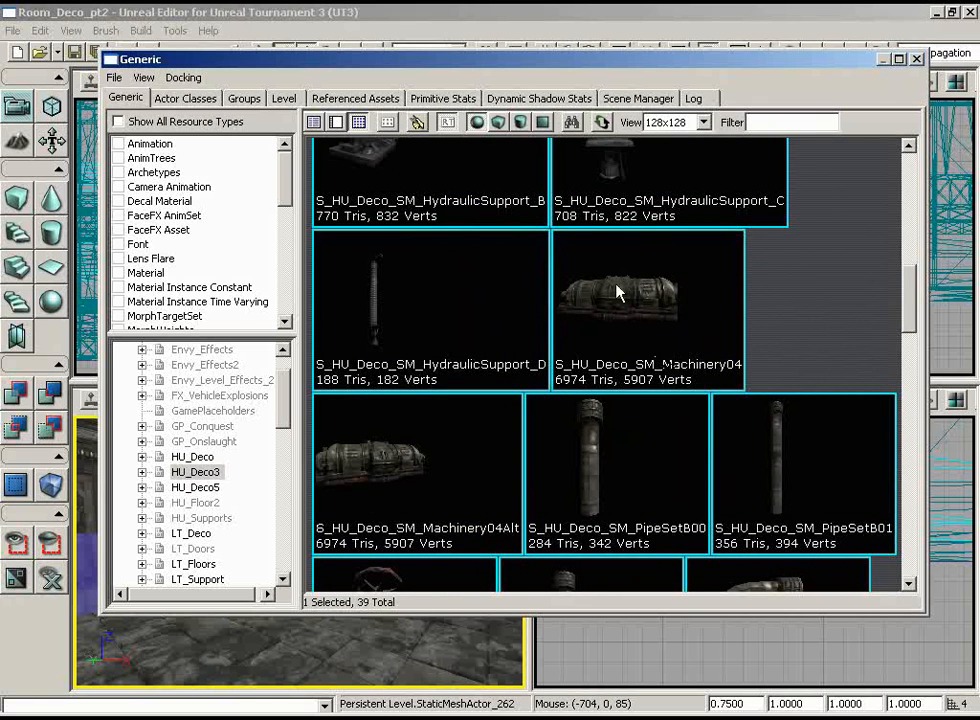
click(617, 292)
click(916, 60)
Step: Add the Machinery04 static mesh on the floor in front of the empty wall and set its draw scale to 0.75
mouse_move(320, 588)
right_down()
mouse_move(370, 588)
mouse_move(318, 588)
mouse_move(331, 588)
right_up()
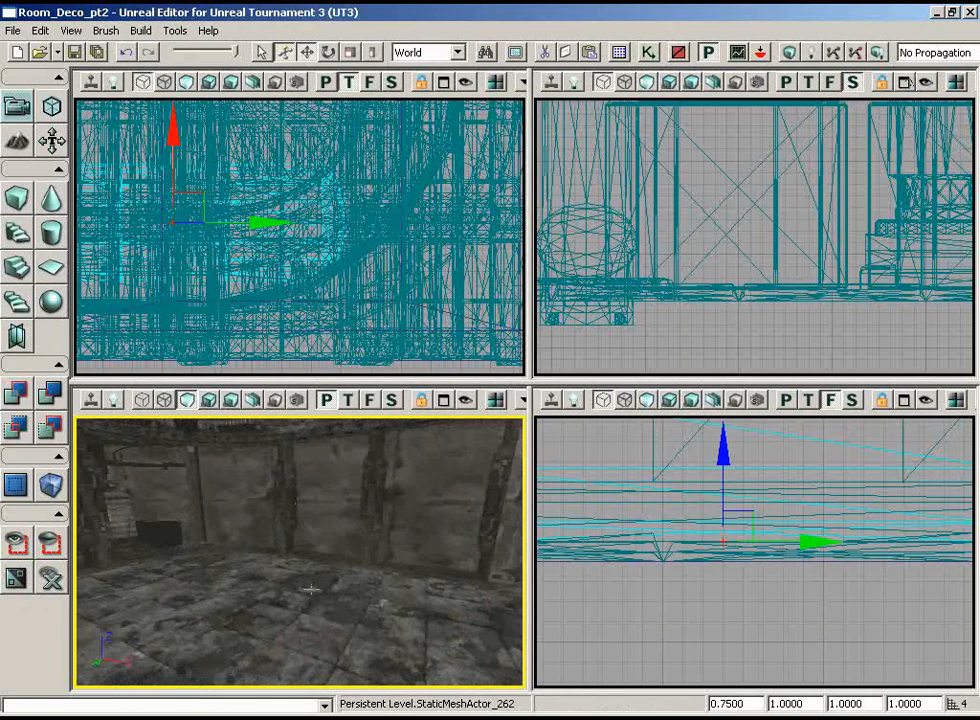
right_click(313, 590)
mouse_move(453, 685)
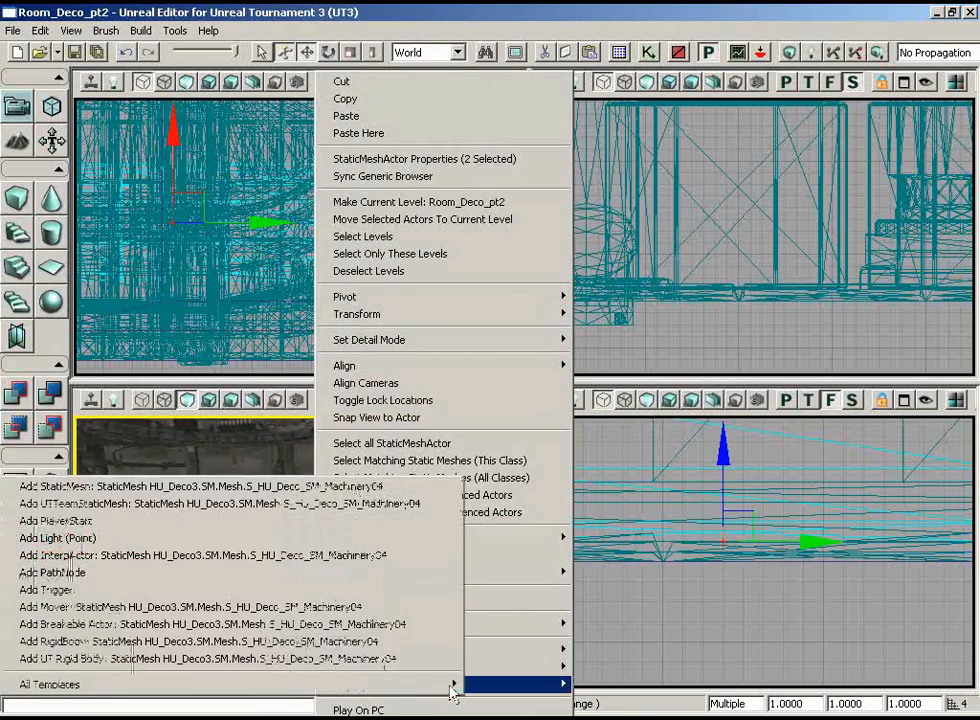
click(278, 487)
right_drag(346, 573, 408, 605)
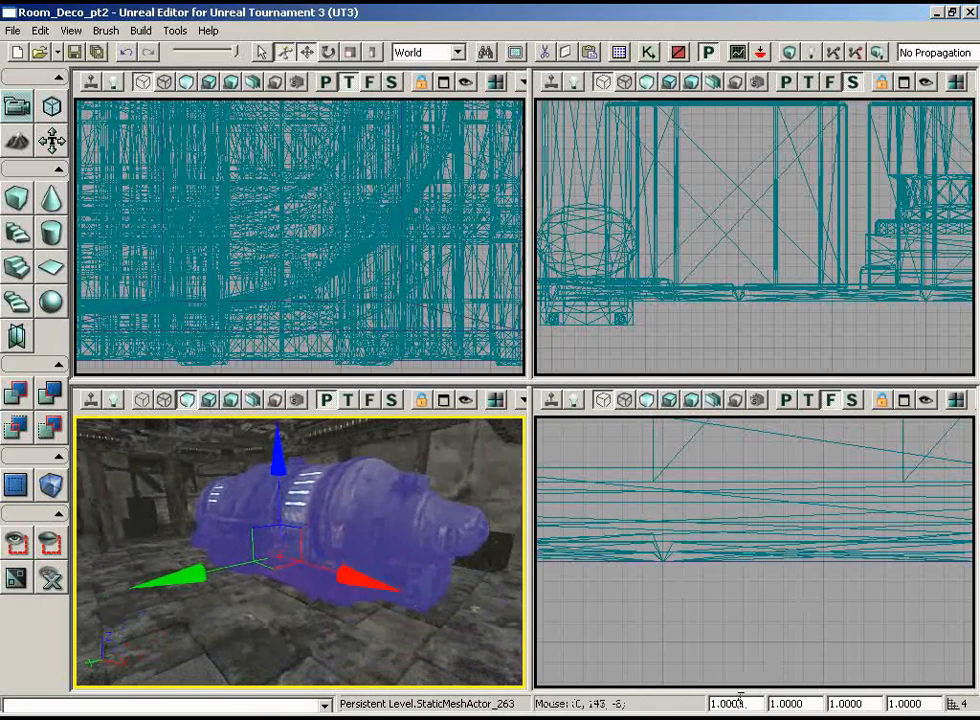
key(Return)
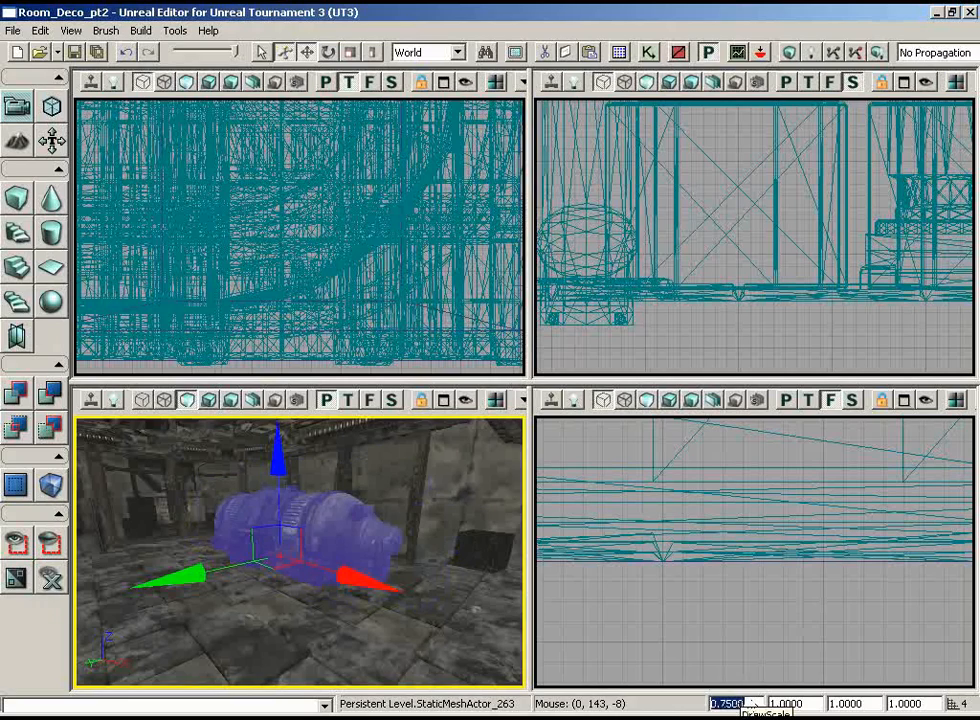
Step: Slide the machinery along Y toward the wall behind it
scroll(320, 270, down, 6)
right_drag(320, 270, 270, 366)
scroll(320, 270, up, 2)
right_drag(103, 330, 115, 250)
scroll(115, 250, up, 5)
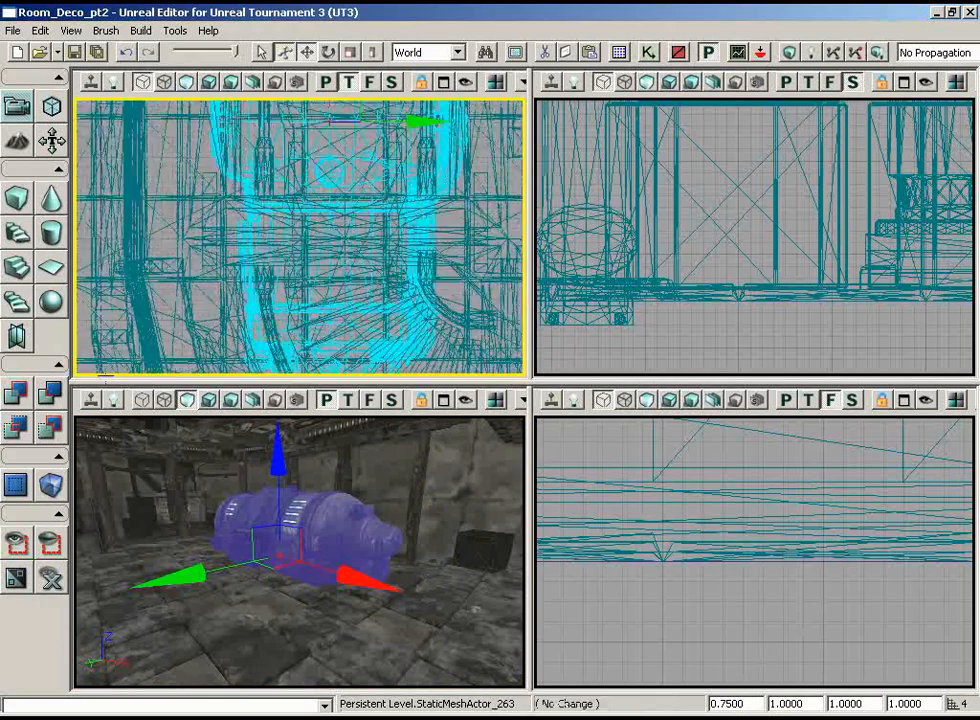
right_drag(175, 375, 150, 374)
scroll(150, 374, down, 3)
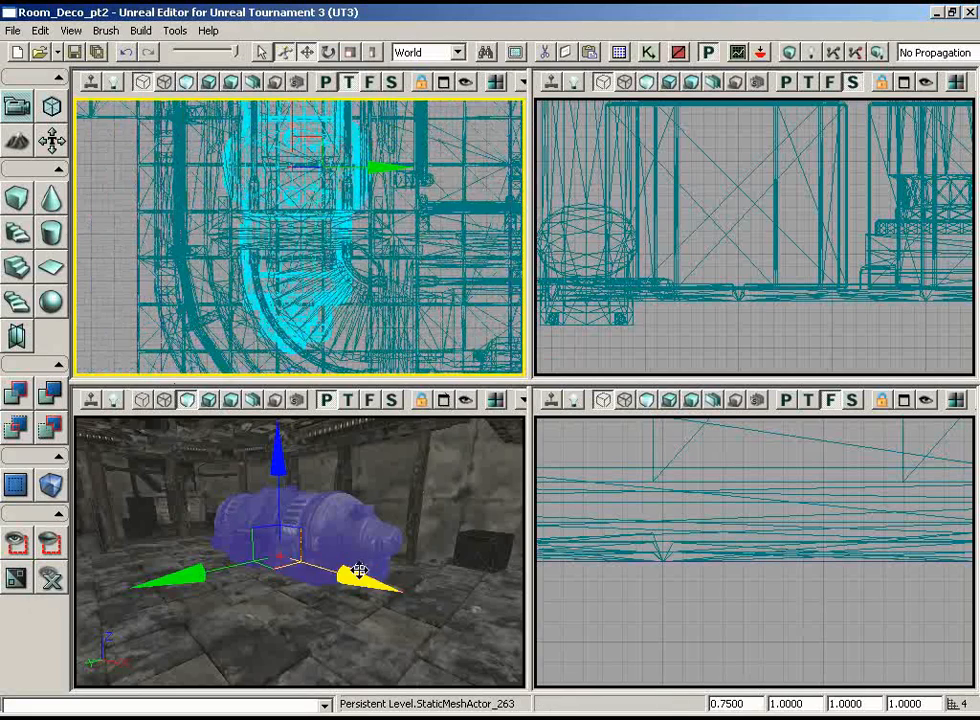
mouse_move(428, 540)
mouse_down()
mouse_move(375, 490)
mouse_move(440, 475)
mouse_move(418, 451)
mouse_move(423, 535)
mouse_up()
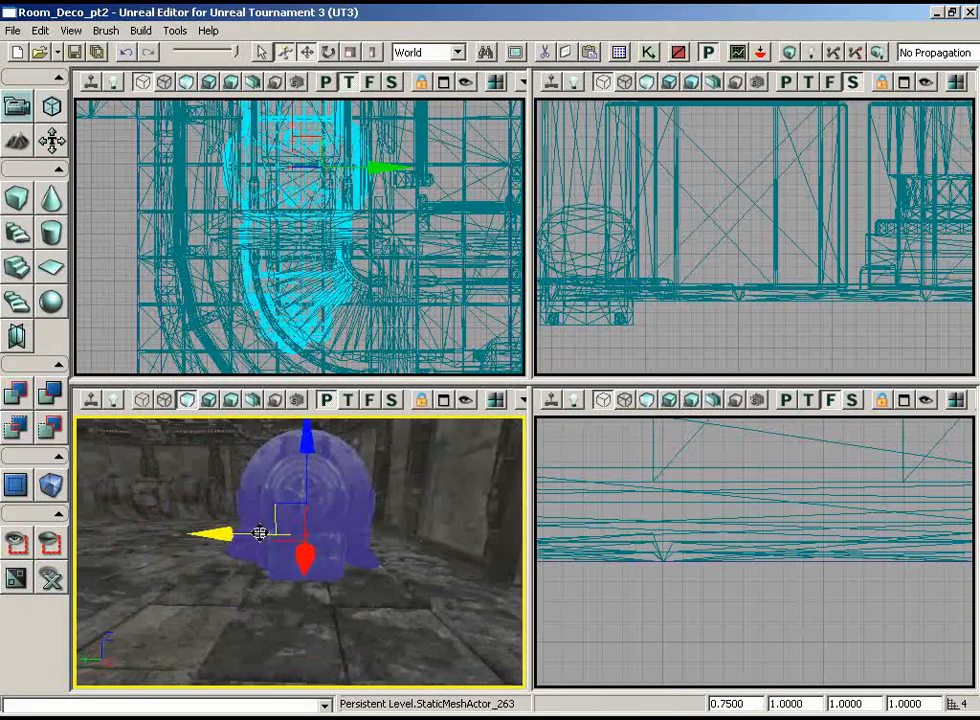
mouse_move(226, 567)
mouse_down()
mouse_move(278, 573)
mouse_move(305, 418)
mouse_move(256, 472)
mouse_move(210, 581)
mouse_up()
drag(141, 589, 147, 591)
Step: Shift the machinery along X to fit it alongside the curved wall, checking its placement in the top view
drag(331, 565, 339, 634)
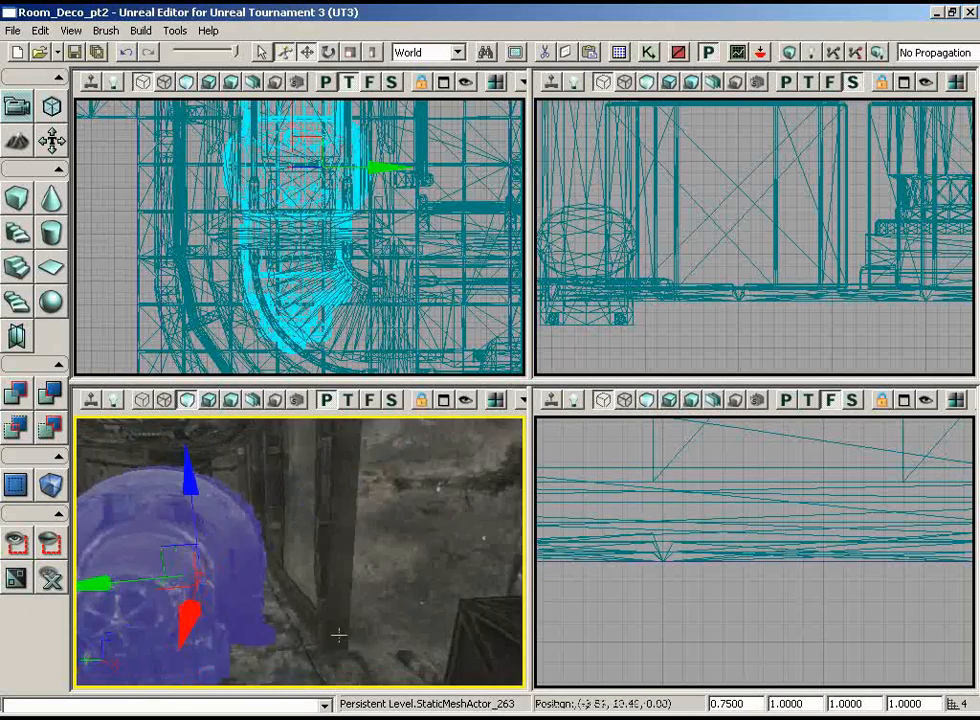
right_drag(339, 634, 310, 630)
drag(310, 630, 262, 644)
drag(484, 518, 446, 516)
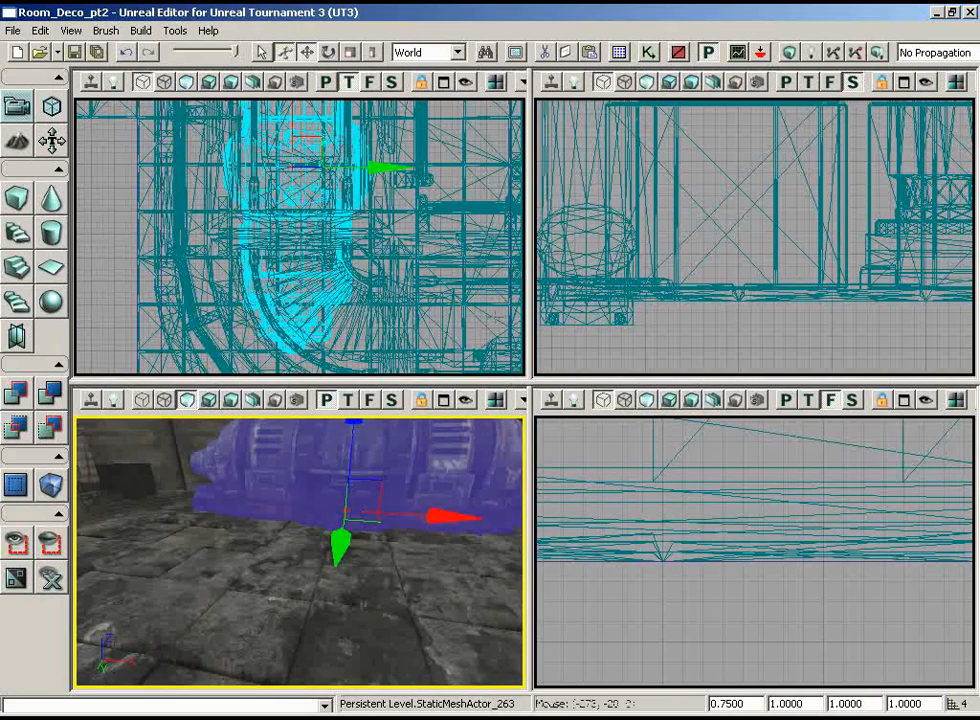
scroll(320, 370, up, 6)
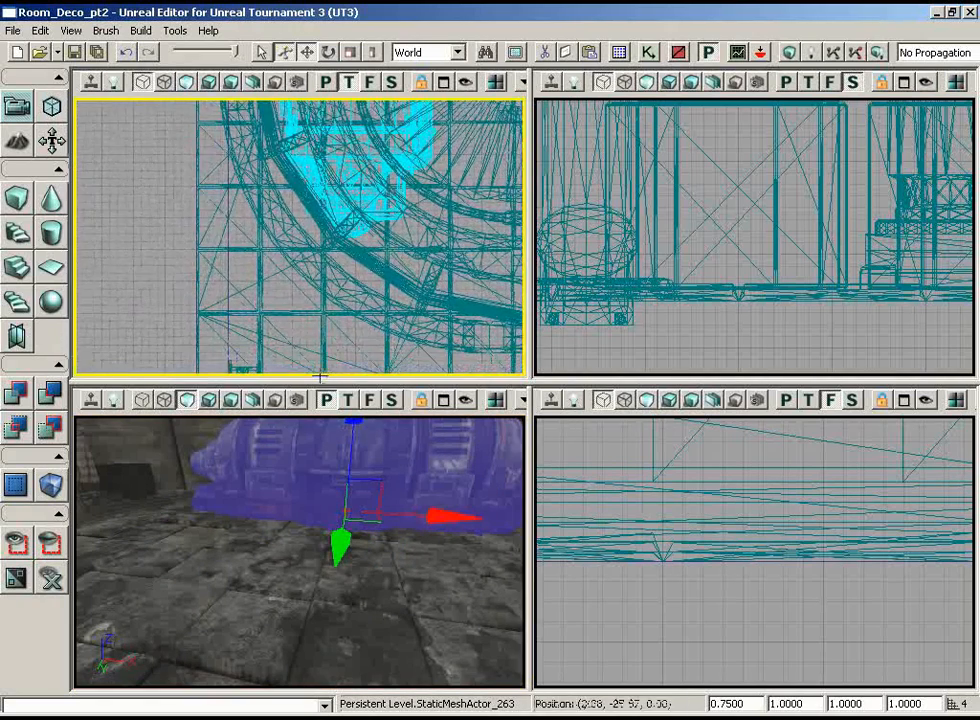
Step: Choose the S_HU_Deco_SM_HydraulicSupport_C static mesh from the HU_Deco3 package for the corner beside the gas tank
right_drag(263, 512, 220, 550)
drag(220, 550, 391, 635)
right_drag(391, 635, 383, 672)
drag(383, 672, 276, 596)
right_drag(276, 596, 222, 625)
drag(222, 625, 250, 571)
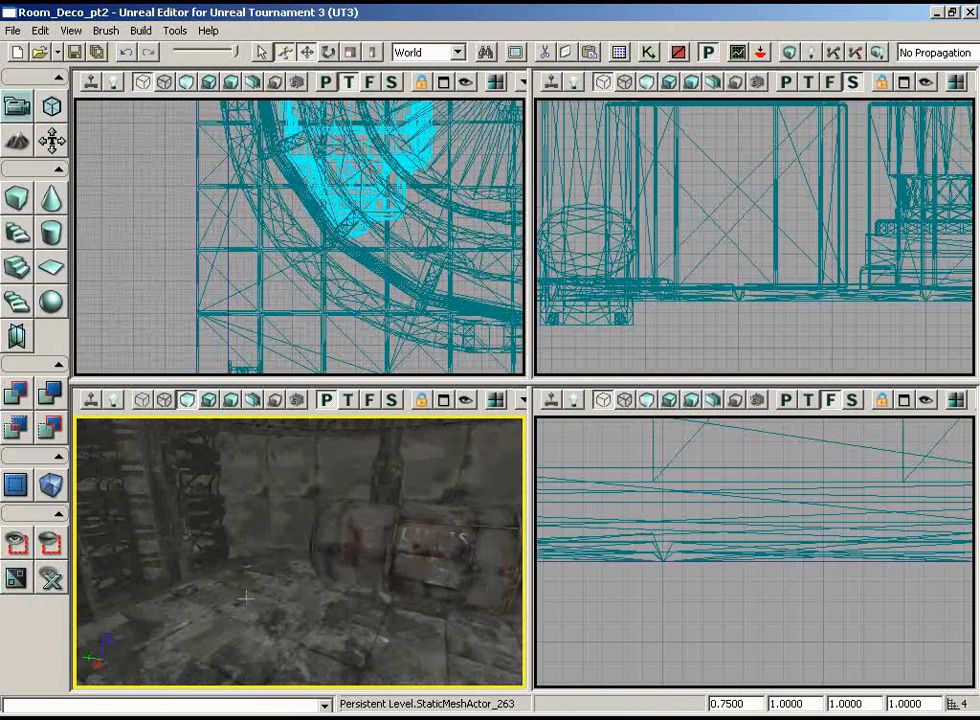
click(620, 52)
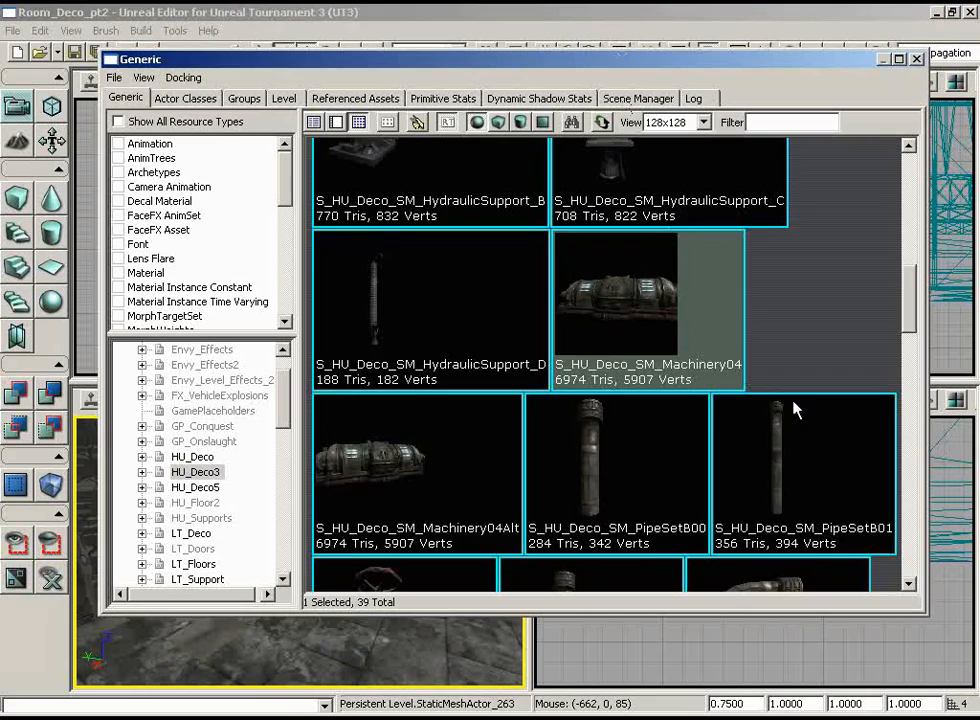
scroll(878, 283, down, 10)
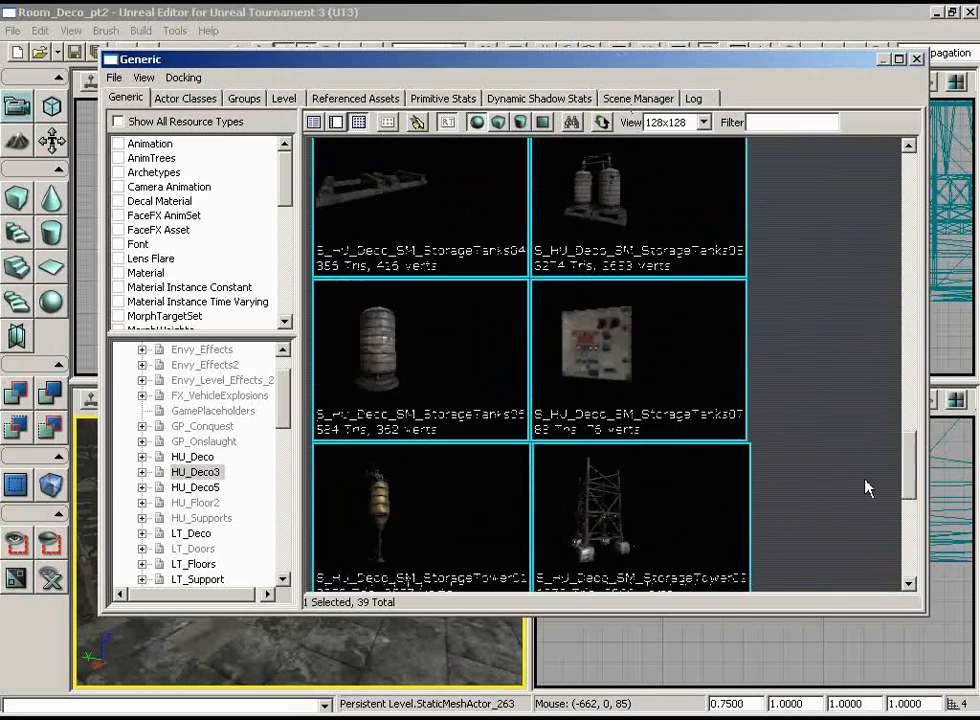
scroll(866, 465, up, 2)
scroll(864, 505, down, 3)
scroll(860, 450, up, 6)
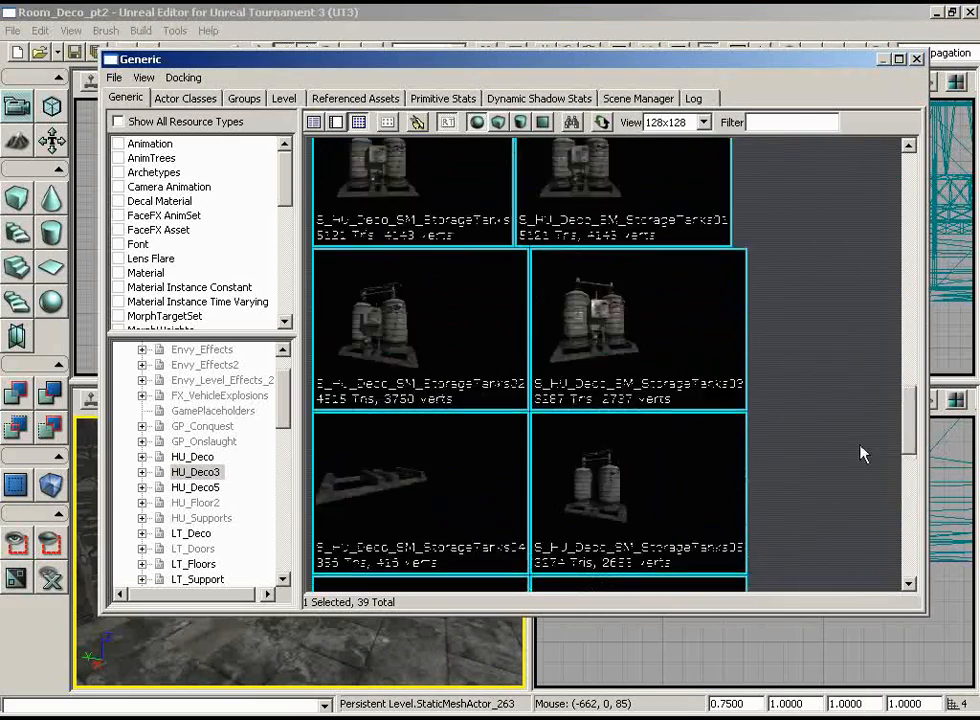
scroll(853, 510, down, 8)
scroll(851, 549, up, 5)
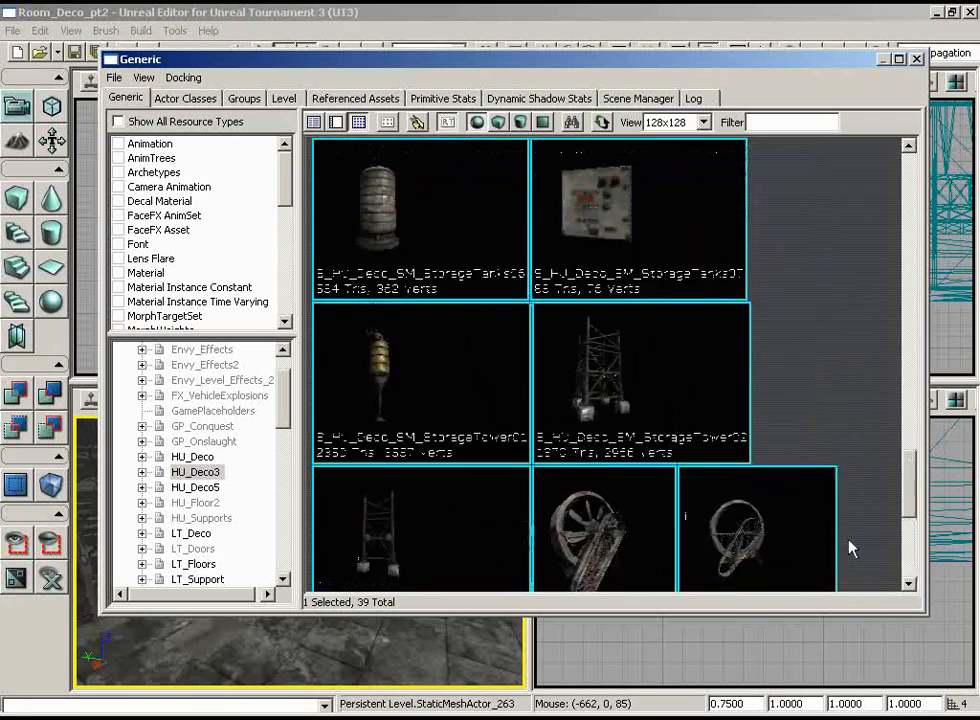
scroll(853, 508, up, 10)
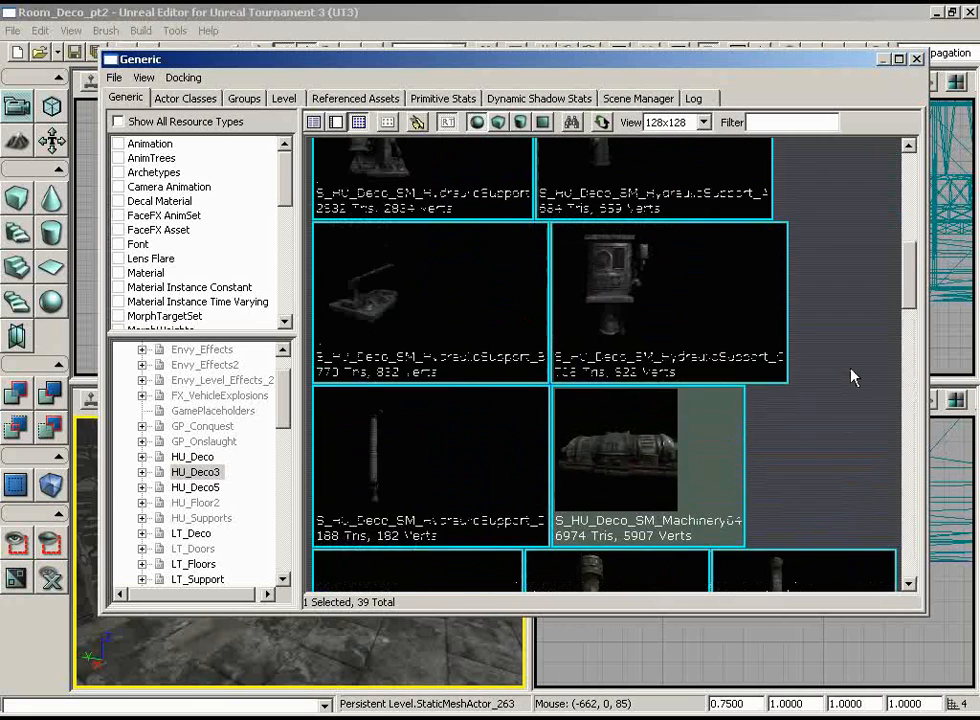
click(624, 327)
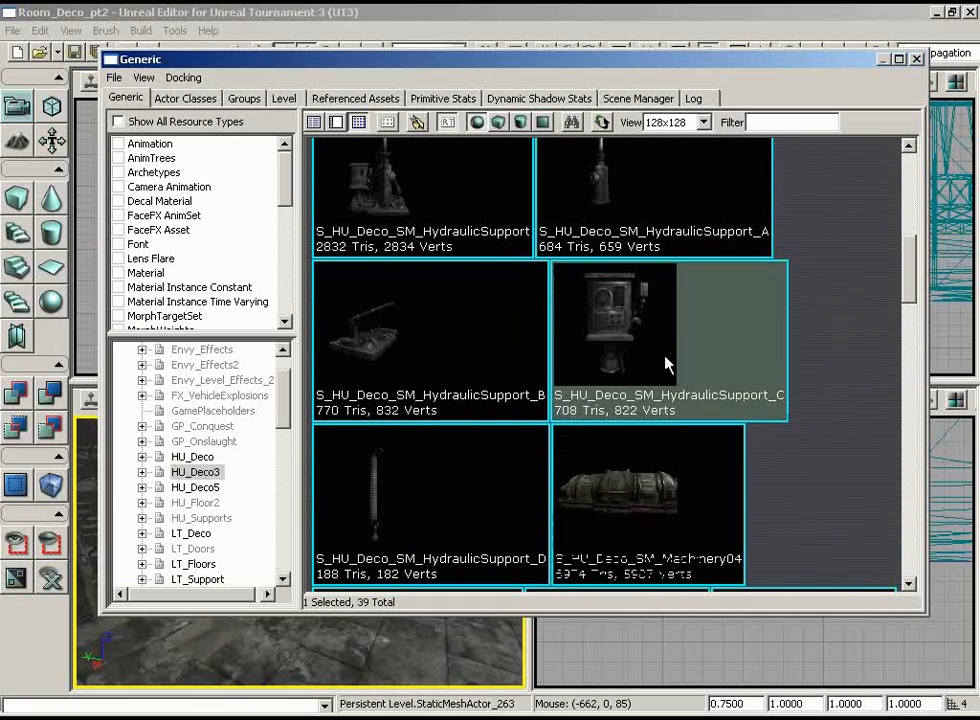
click(917, 60)
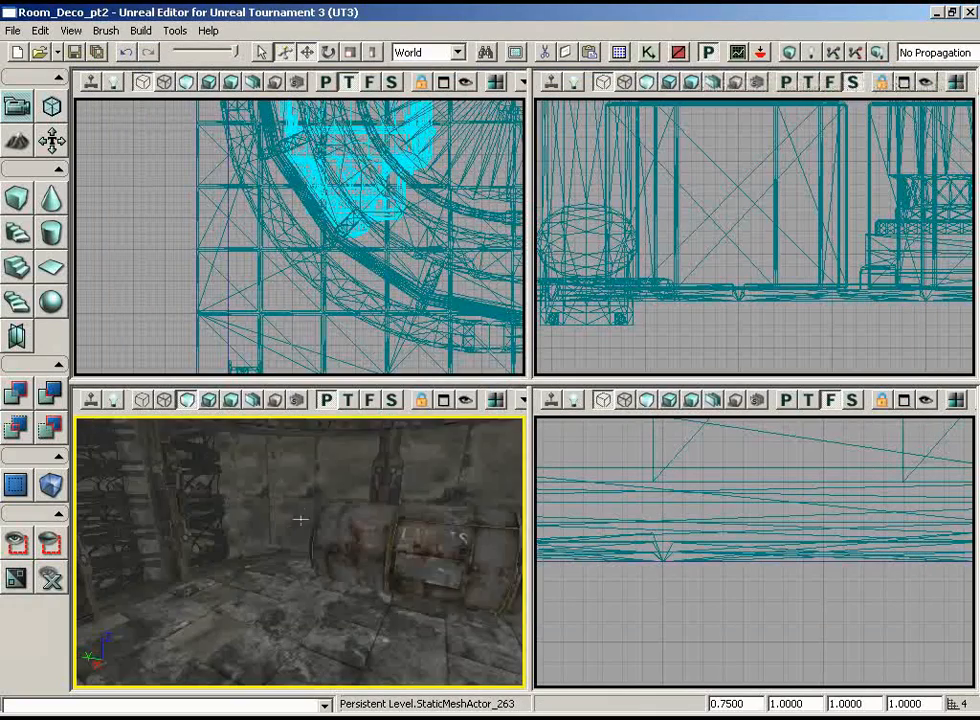
Step: Add the HydraulicSupport_C static mesh on the floor beside the gas tank and set its draw scale to 2
mouse_move(300, 519)
right_down()
mouse_move(264, 582)
mouse_move(289, 516)
right_up()
right_click(284, 522)
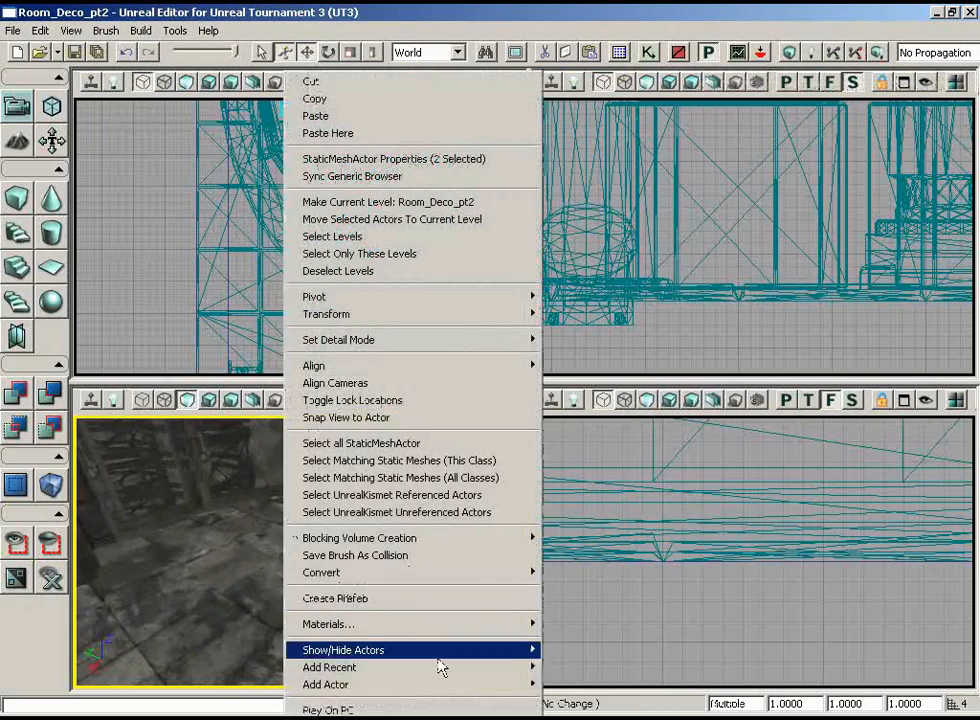
mouse_move(438, 686)
click(249, 494)
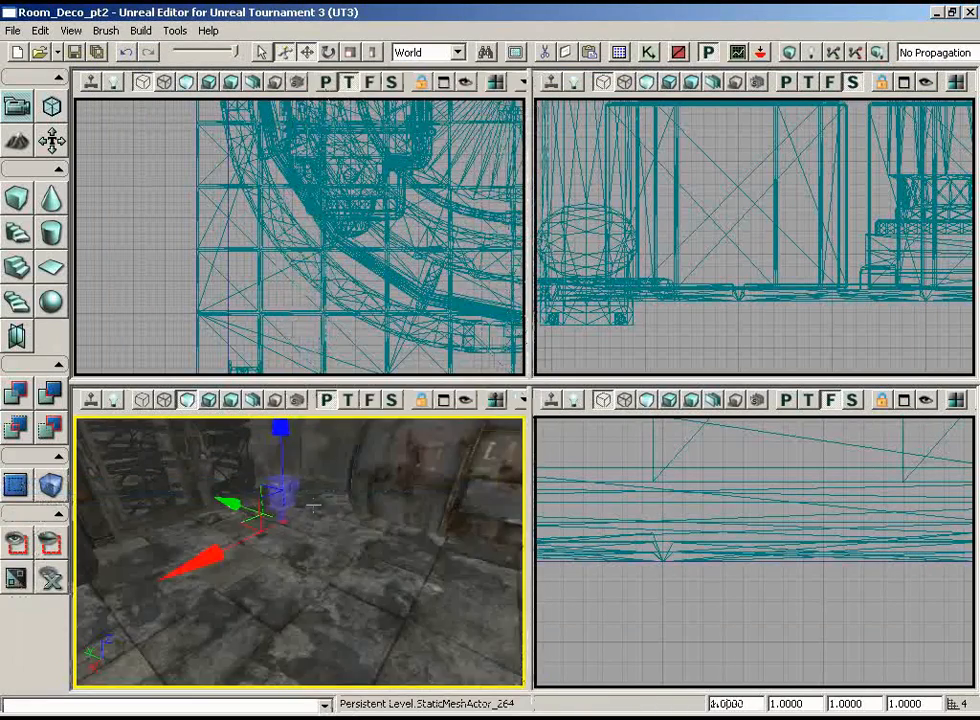
right_drag(262, 498, 290, 545)
drag(290, 545, 320, 441)
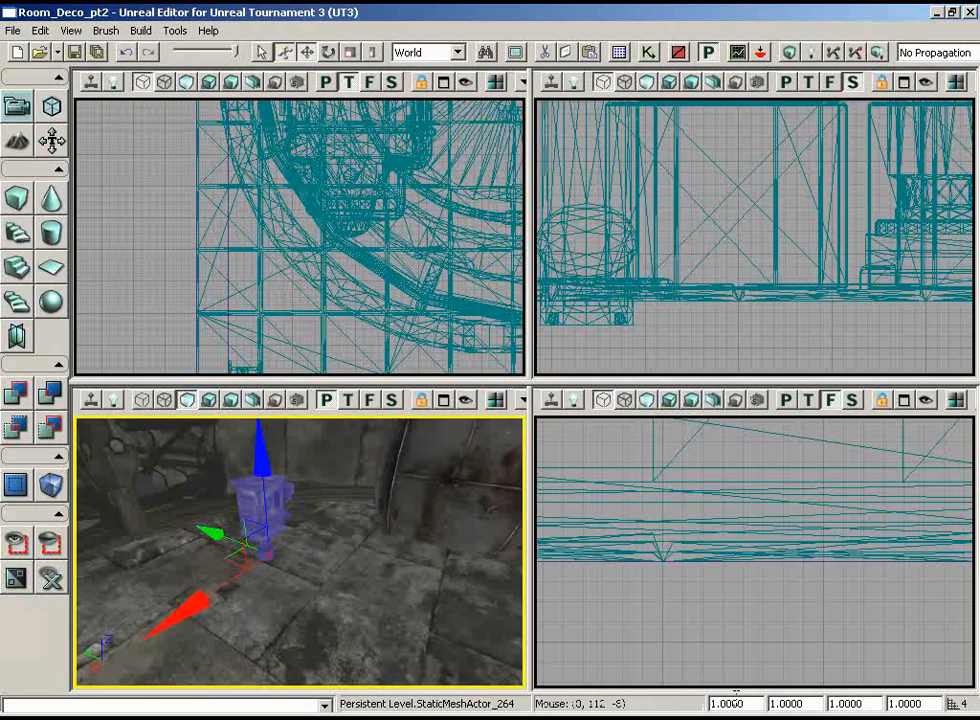
text(2)
key(Return)
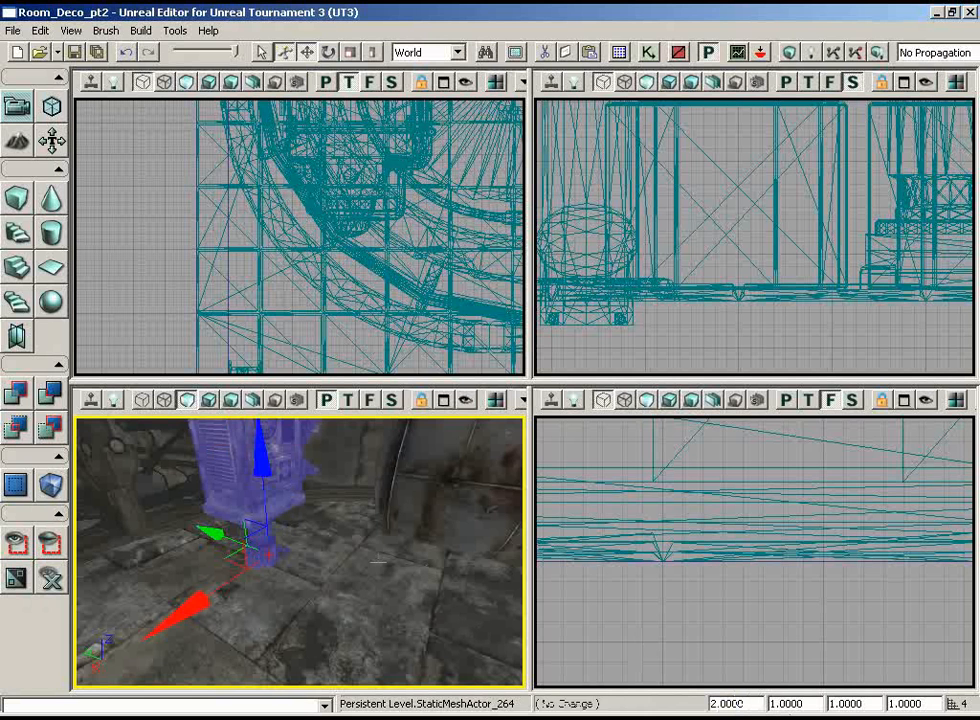
Step: Rotate the hydraulic support around Z in the top view so its front panel faces into the room
right_drag(378, 562, 378, 560)
drag(378, 560, 455, 510)
right_drag(455, 510, 525, 457)
drag(525, 457, 330, 520)
drag(390, 529, 142, 528)
scroll(135, 265, down, 4)
drag(140, 262, 194, 291)
drag(505, 268, 353, 439)
key(space)
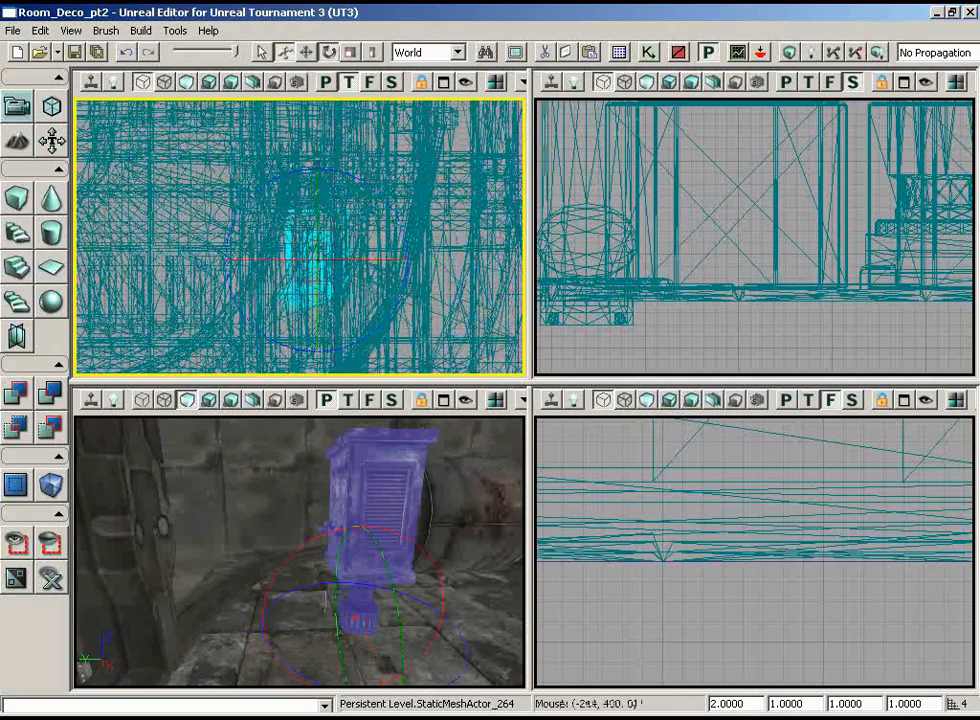
key(space)
drag(381, 193, 74, 160)
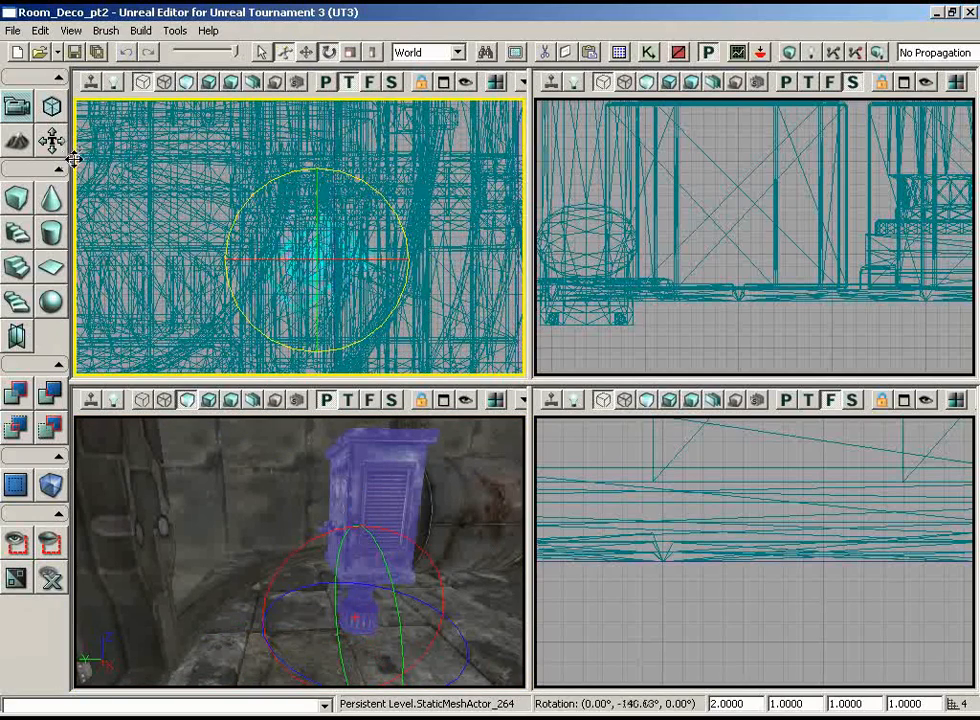
drag(172, 165, 381, 192)
drag(498, 553, 327, 577)
Step: Move the hydraulic support along the floor in the top view to tuck it into the corner beside the gas tank
key(space)
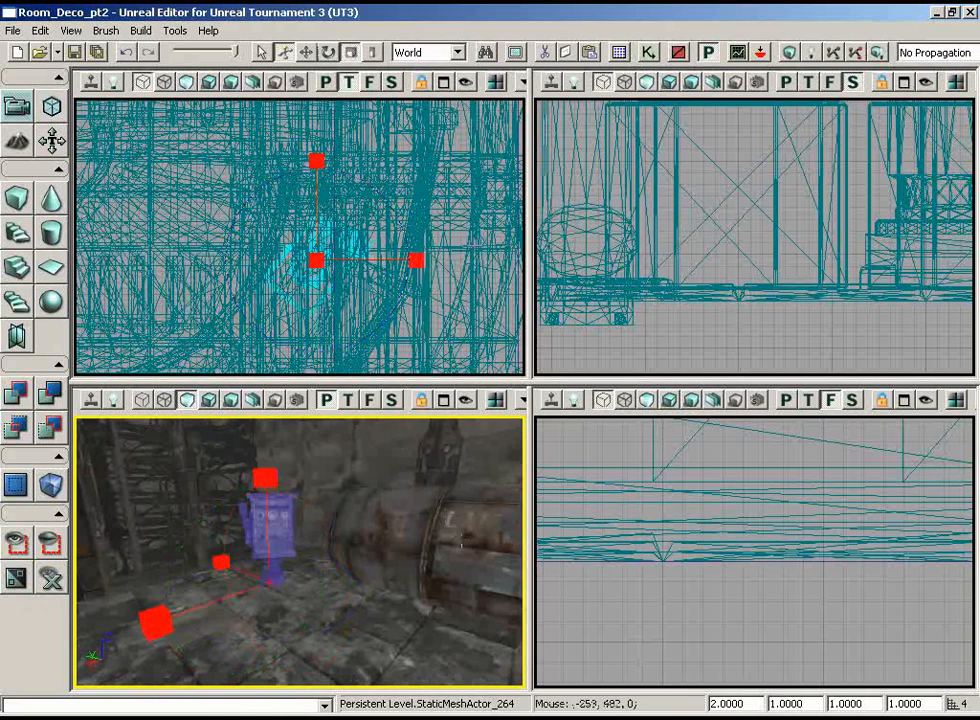
key(space)
drag(349, 241, 320, 225)
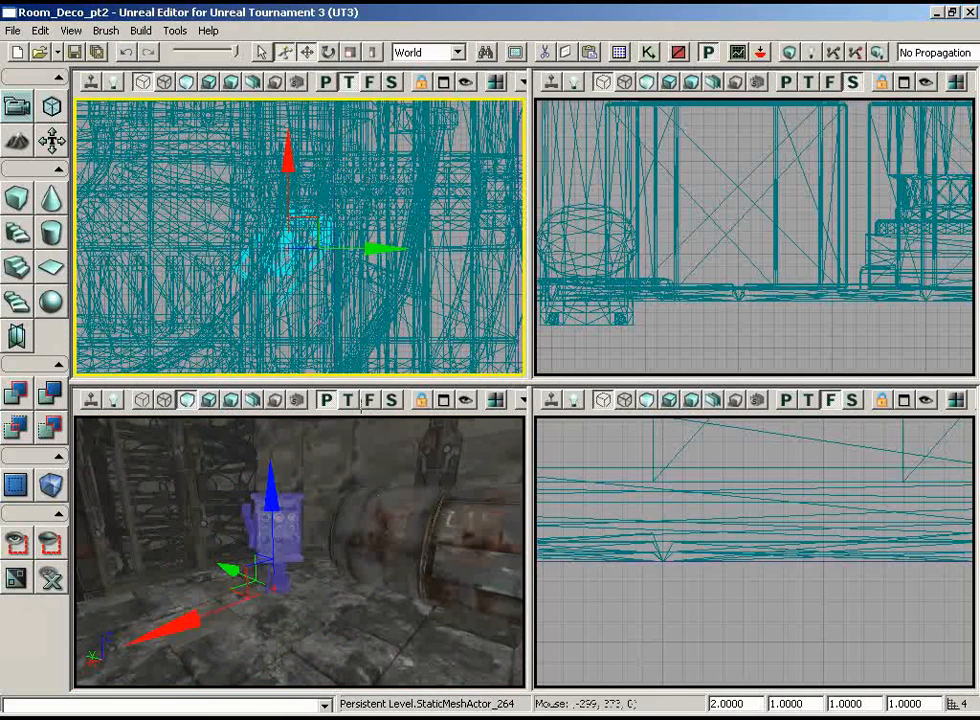
drag(286, 170, 286, 186)
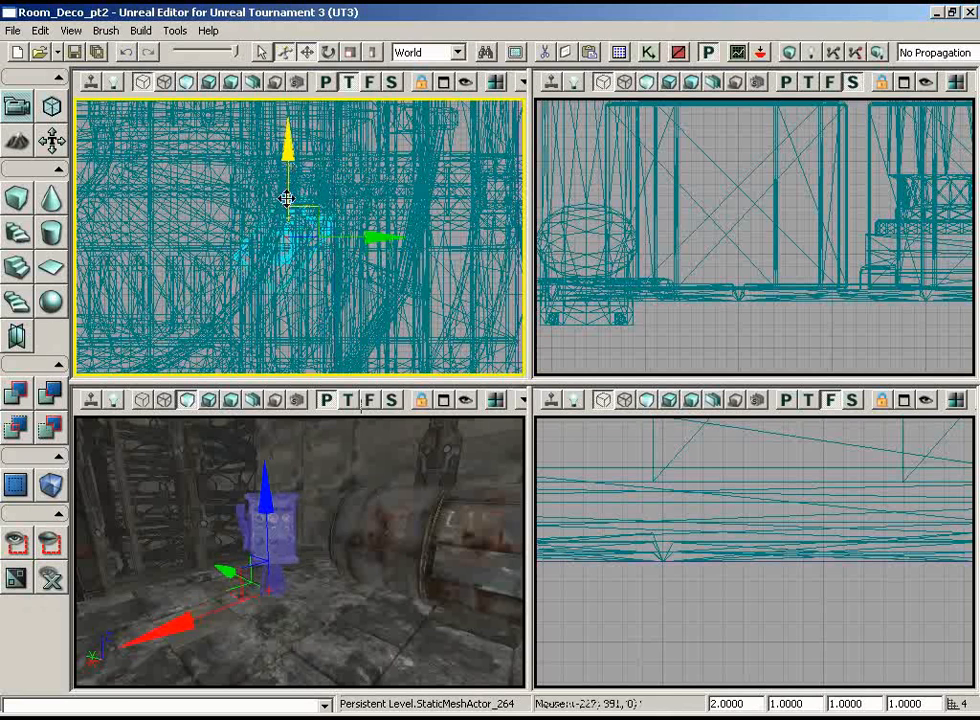
drag(290, 142, 290, 136)
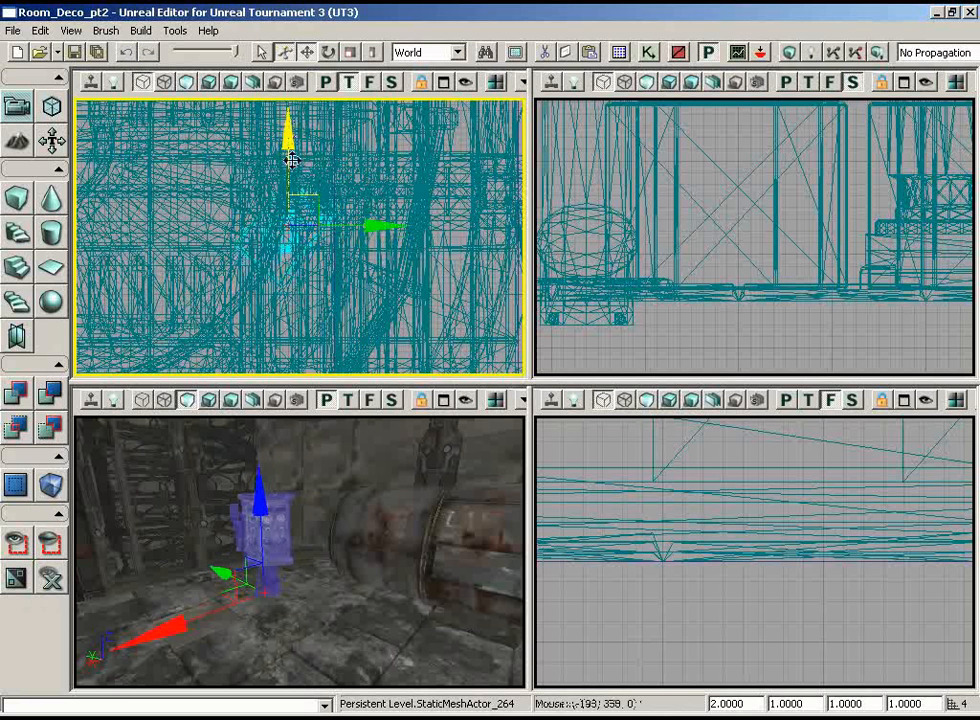
drag(305, 685, 344, 530)
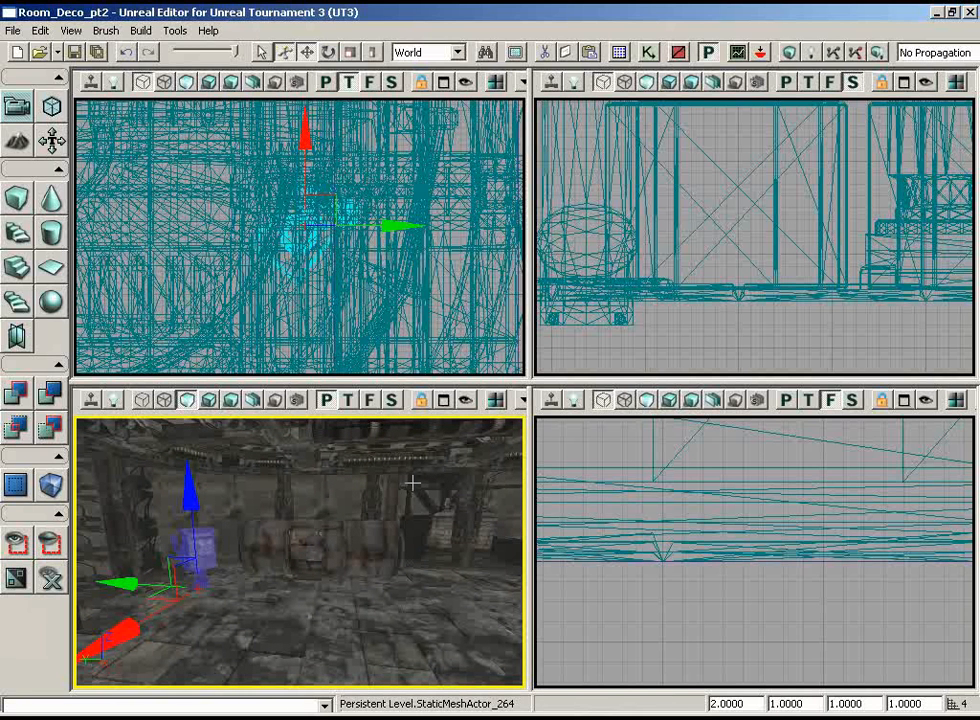
Step: Choose the S_LT_Deco_SM_Monitor4 static mesh from the LT_Deco package for the bare wall
drag(437, 547, 236, 502)
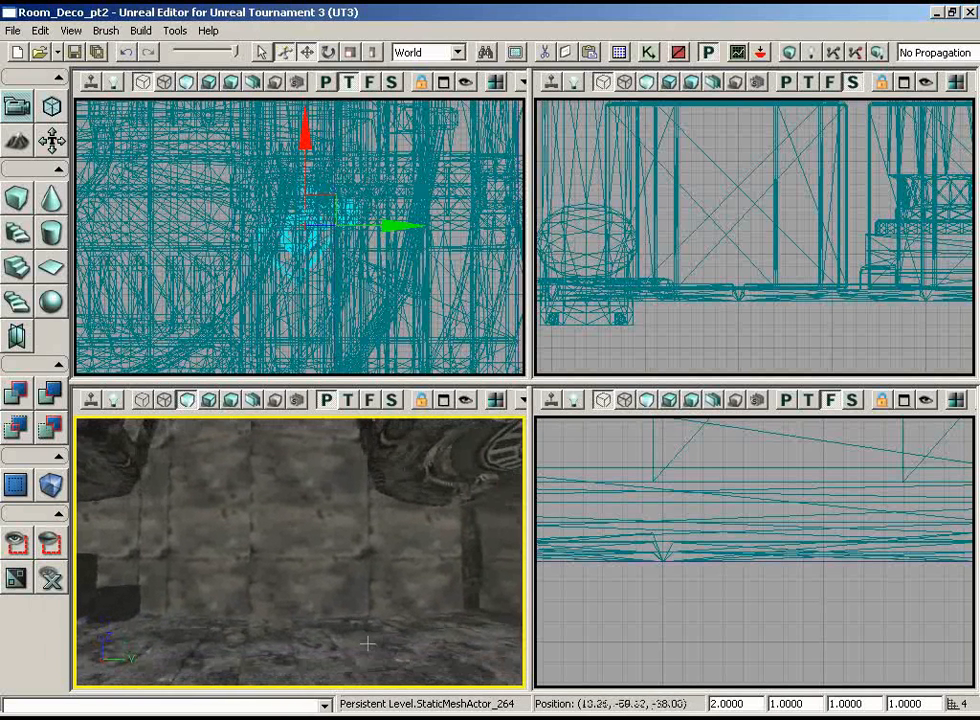
drag(272, 541, 412, 531)
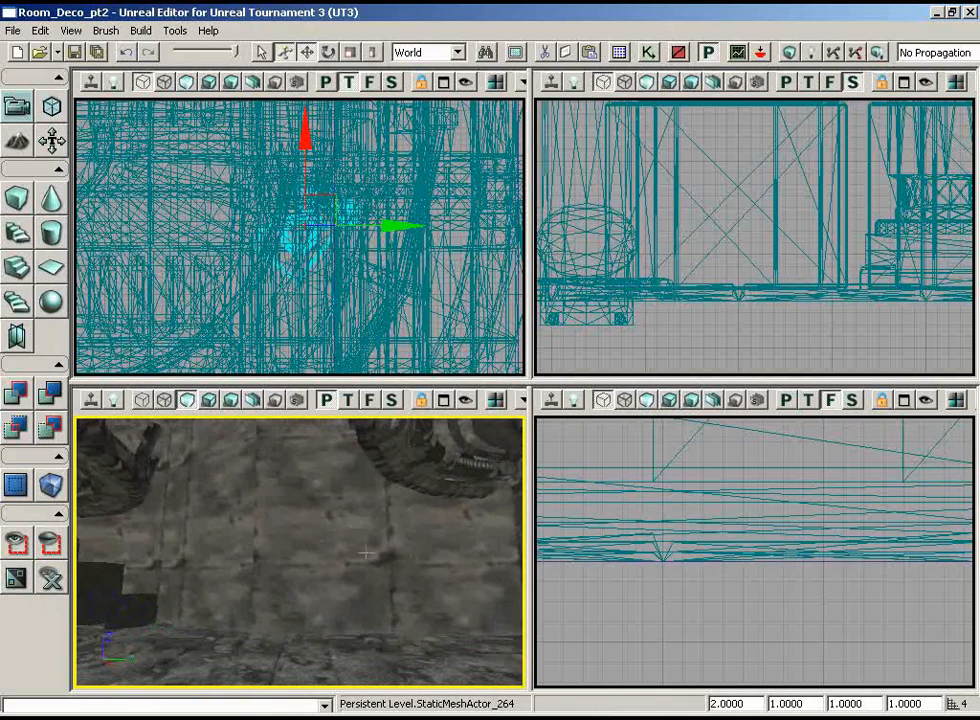
click(620, 52)
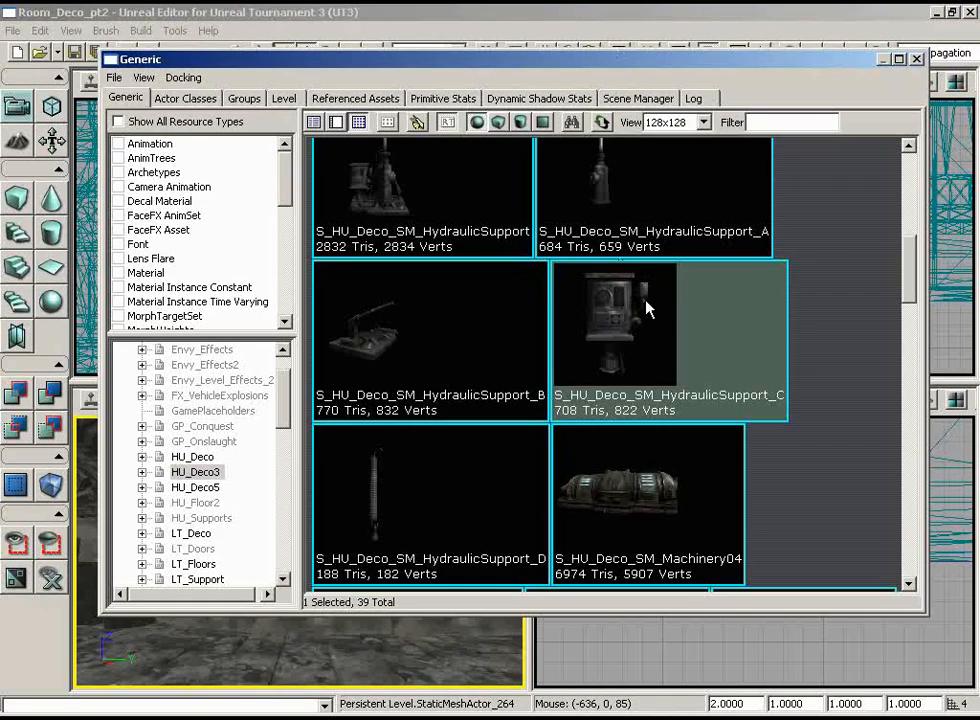
click(196, 533)
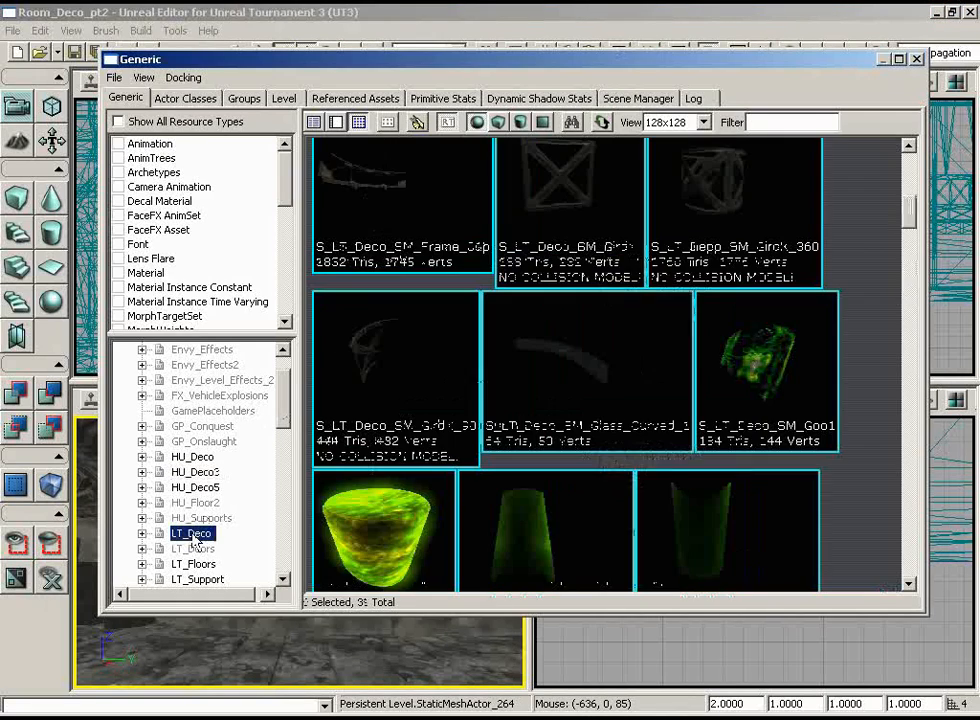
scroll(882, 280, down, 10)
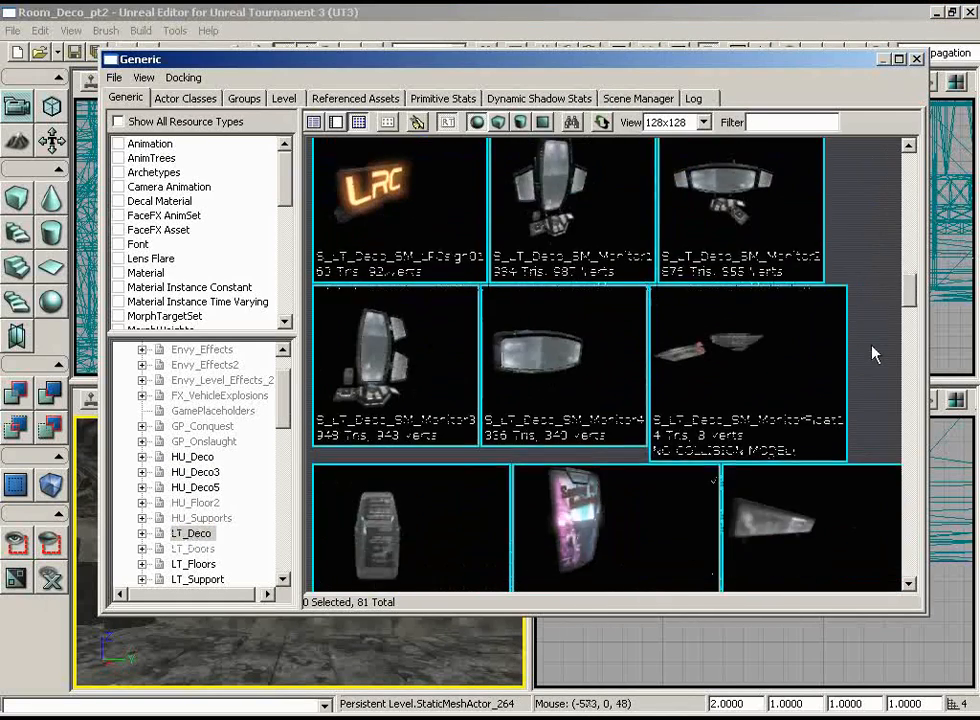
scroll(884, 355, down, 2)
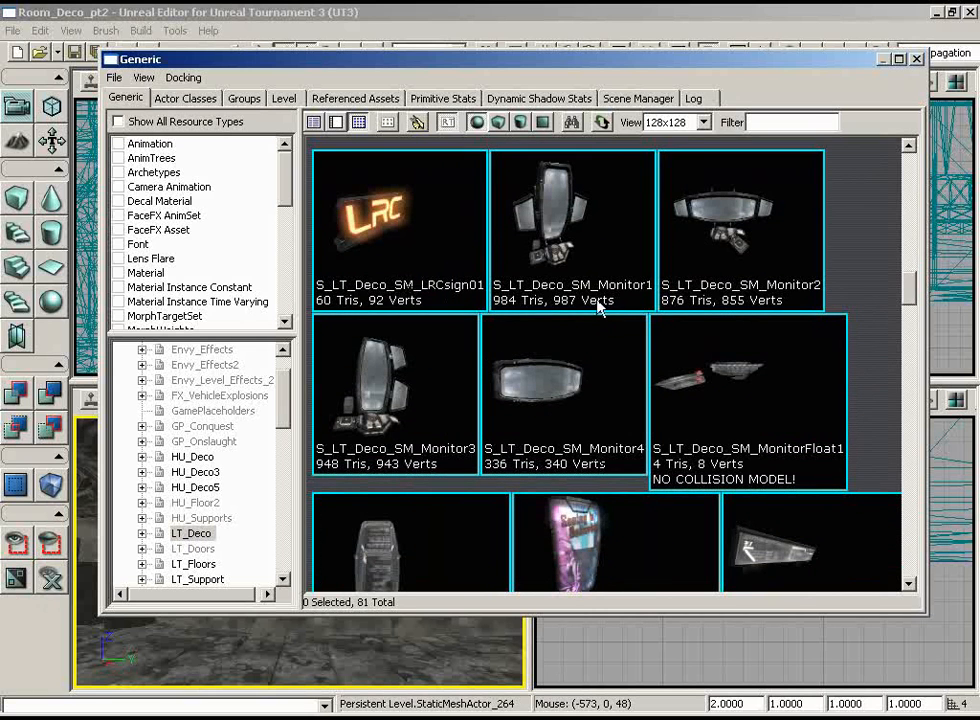
click(517, 389)
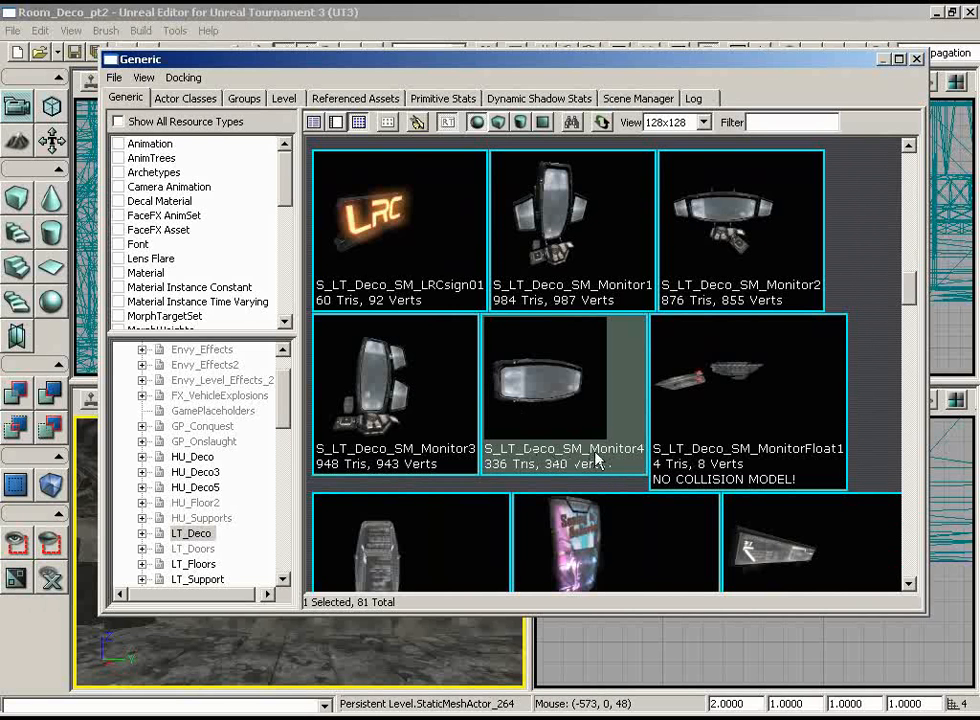
click(918, 60)
Step: Add the S_LT_Deco_SM_Monitor4 static mesh on the bare concrete wall
mouse_move(266, 527)
mouse_down()
mouse_move(270, 560)
mouse_move(266, 527)
mouse_up()
right_click(266, 527)
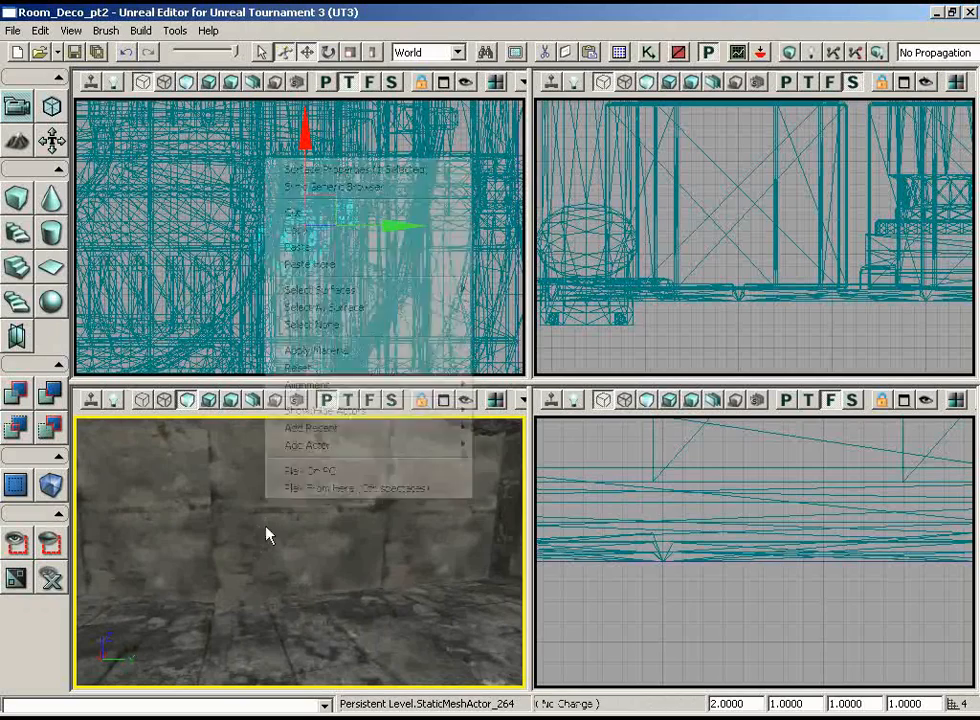
mouse_move(466, 444)
click(505, 445)
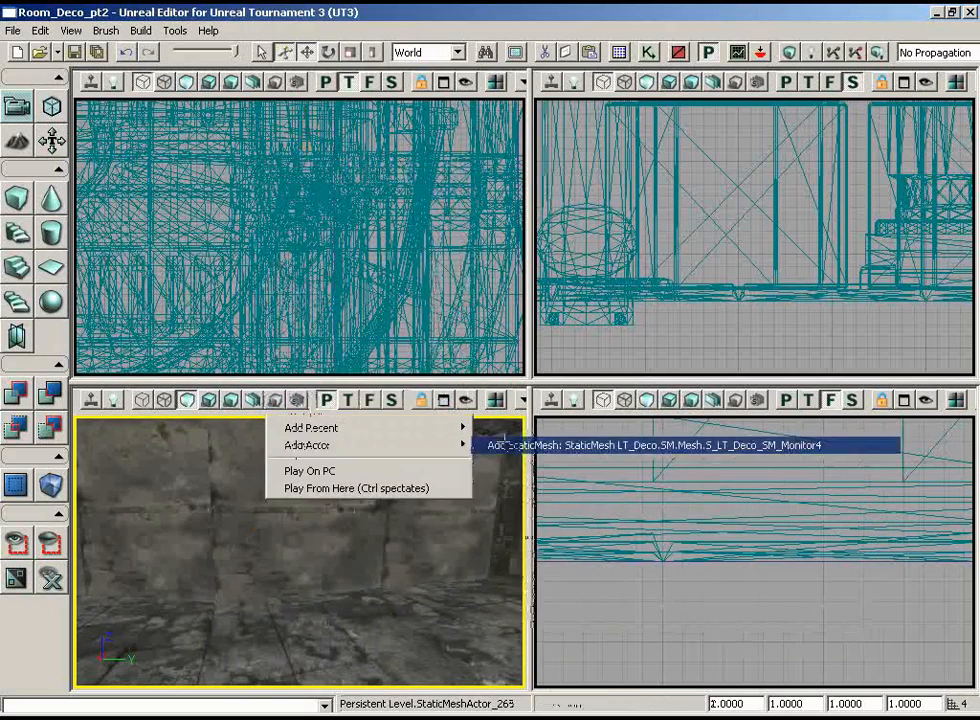
mouse_move(390, 515)
mouse_down()
mouse_move(360, 502)
mouse_move(370, 490)
mouse_move(391, 516)
mouse_up()
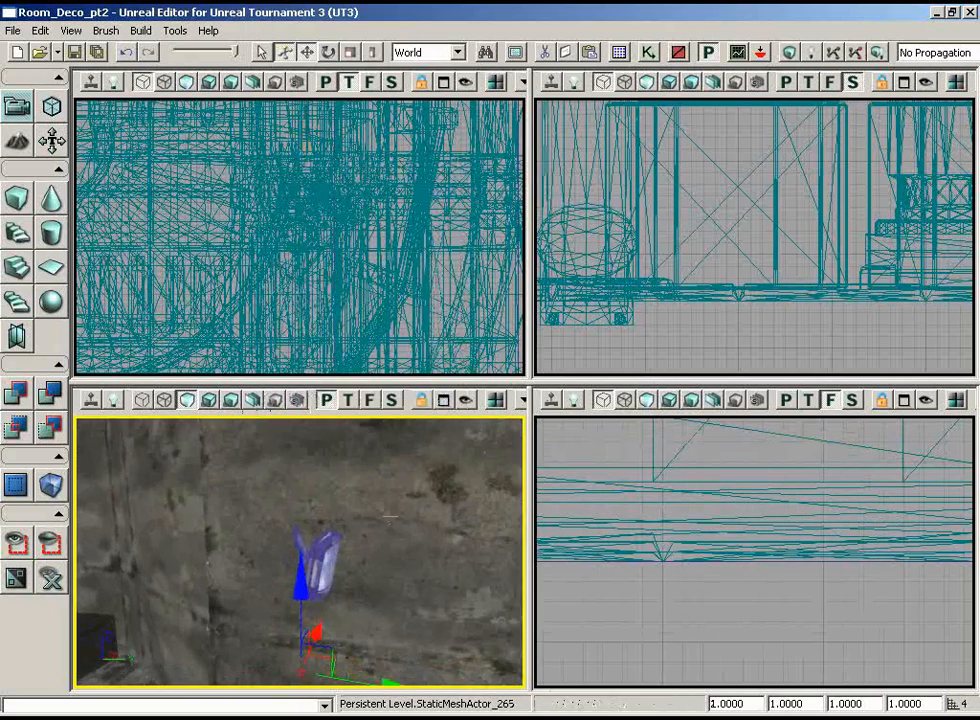
Step: Rotate the Monitor4 mesh around Z in the top view so its screen faces into the room, flat to the wall
drag(278, 288, 524, 296)
key(space)
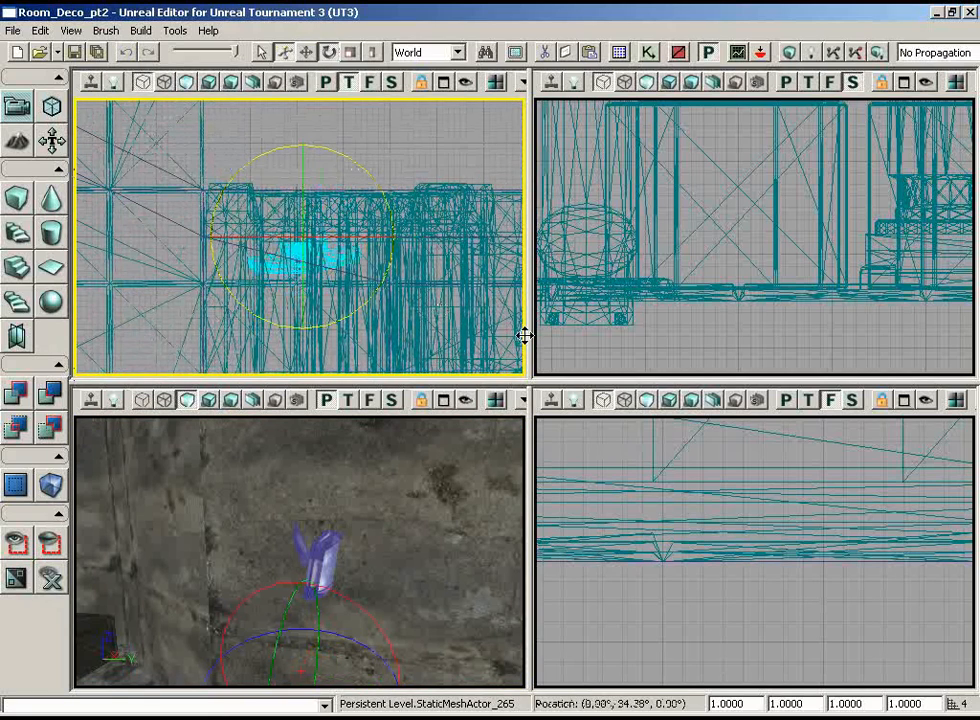
drag(525, 336, 522, 335)
drag(385, 530, 526, 630)
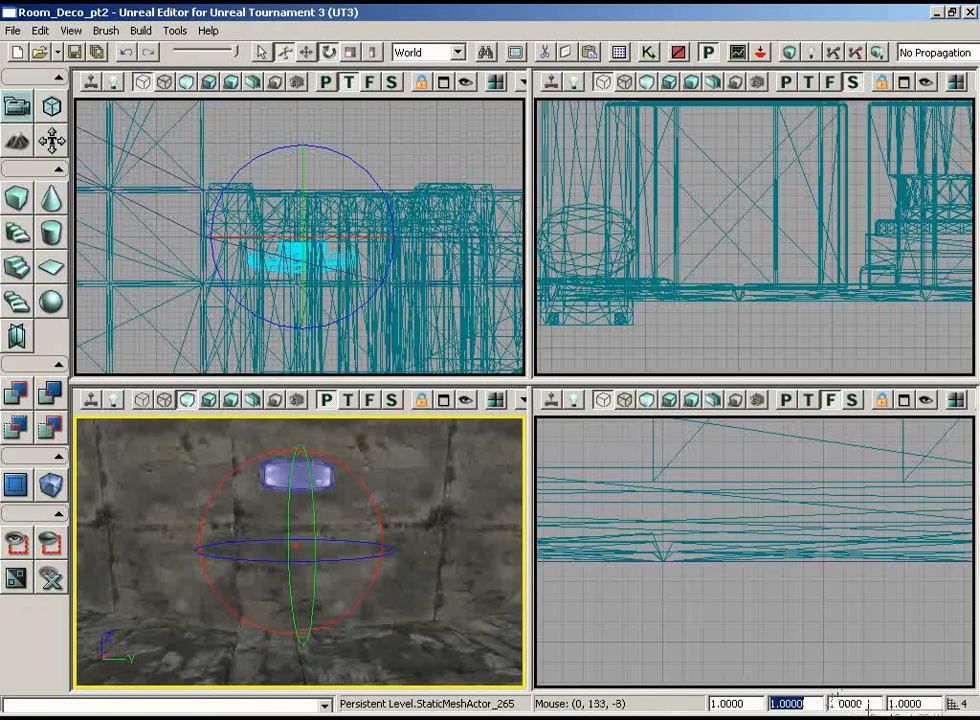
mouse_move(414, 568)
mouse_down()
mouse_move(492, 531)
mouse_move(414, 568)
mouse_up()
key(space)
key(space)
key(space)
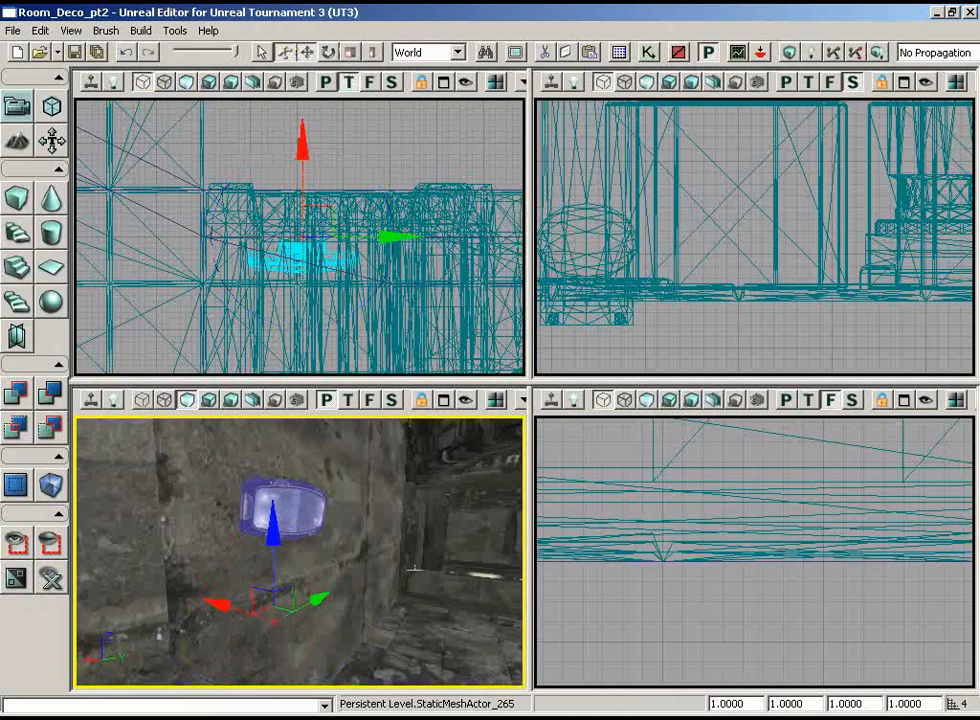
click(457, 52)
click(436, 86)
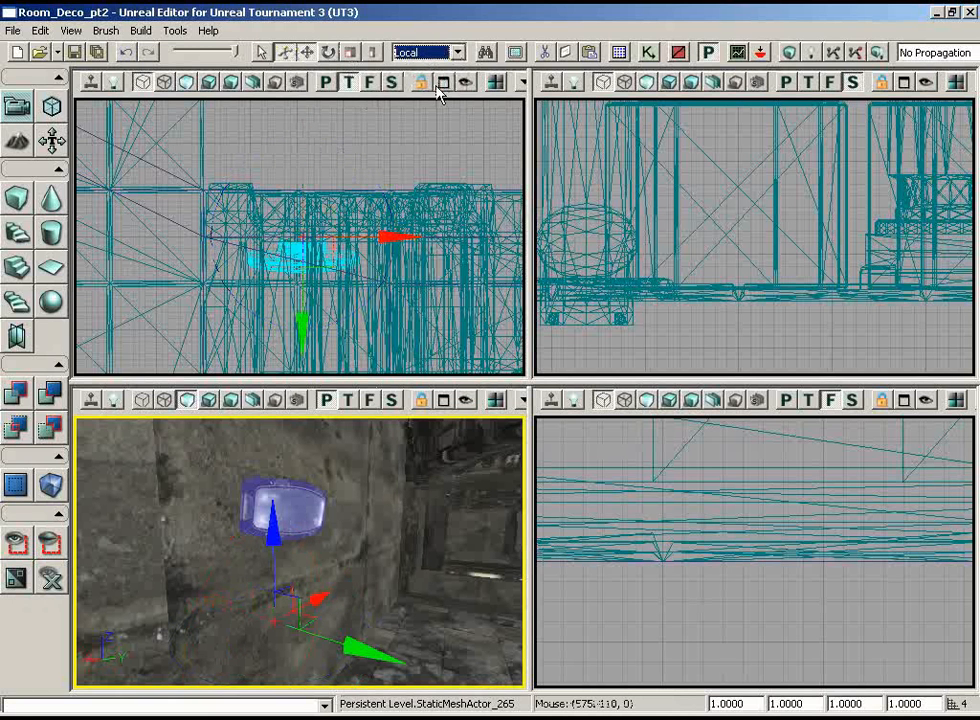
click(458, 52)
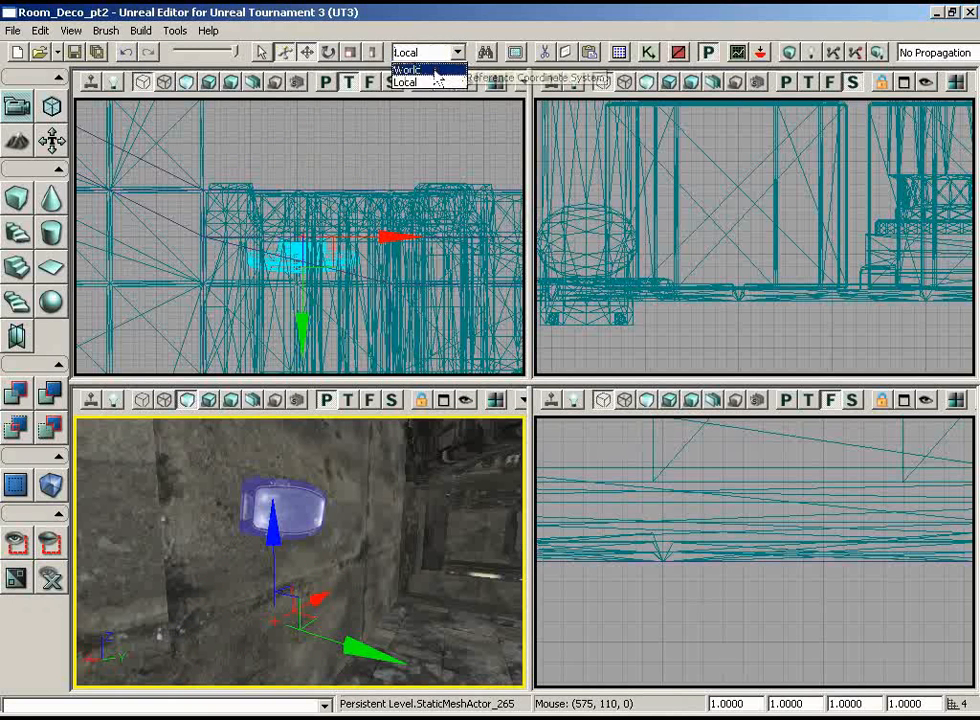
click(432, 73)
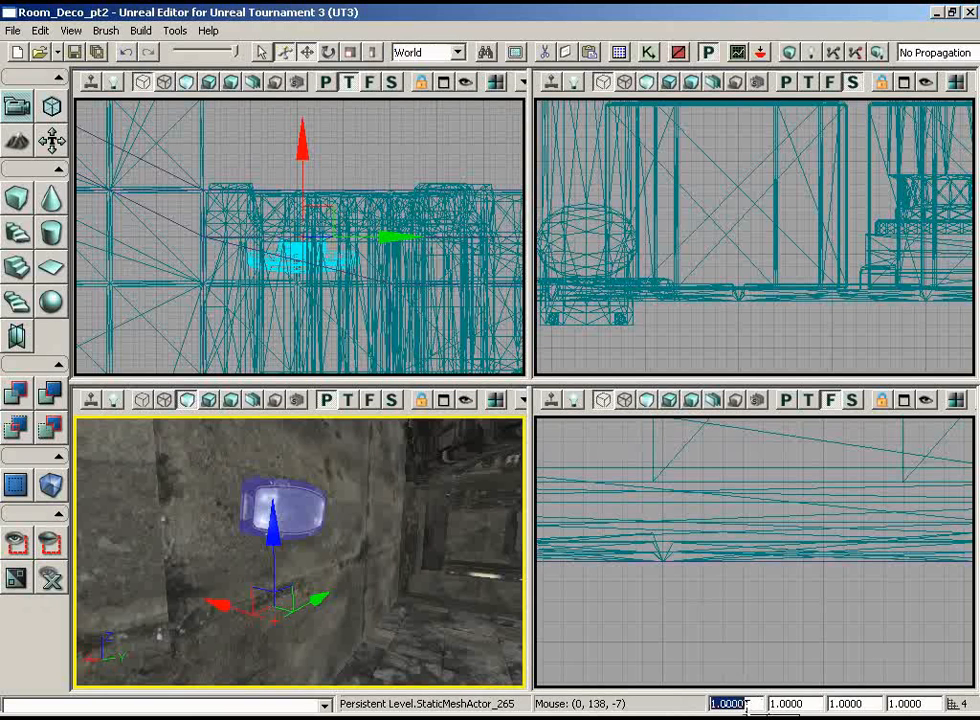
Step: Scale the Monitor4 mesh non-uniformly, setting its X and Z draw scales to 2
text(2)
key(Return)
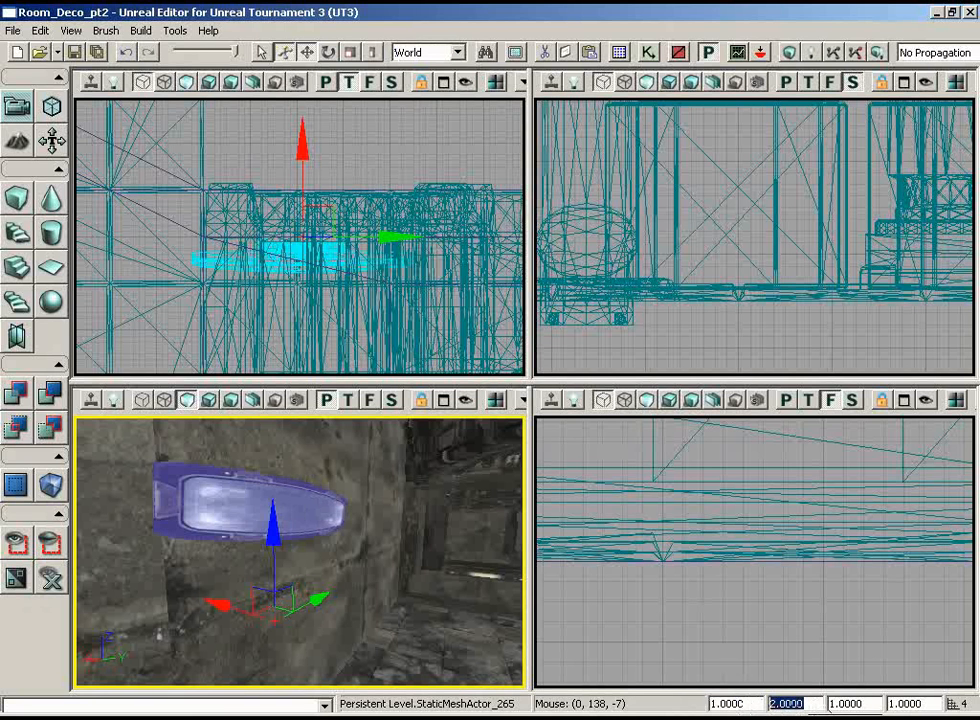
text(2)
key(Return)
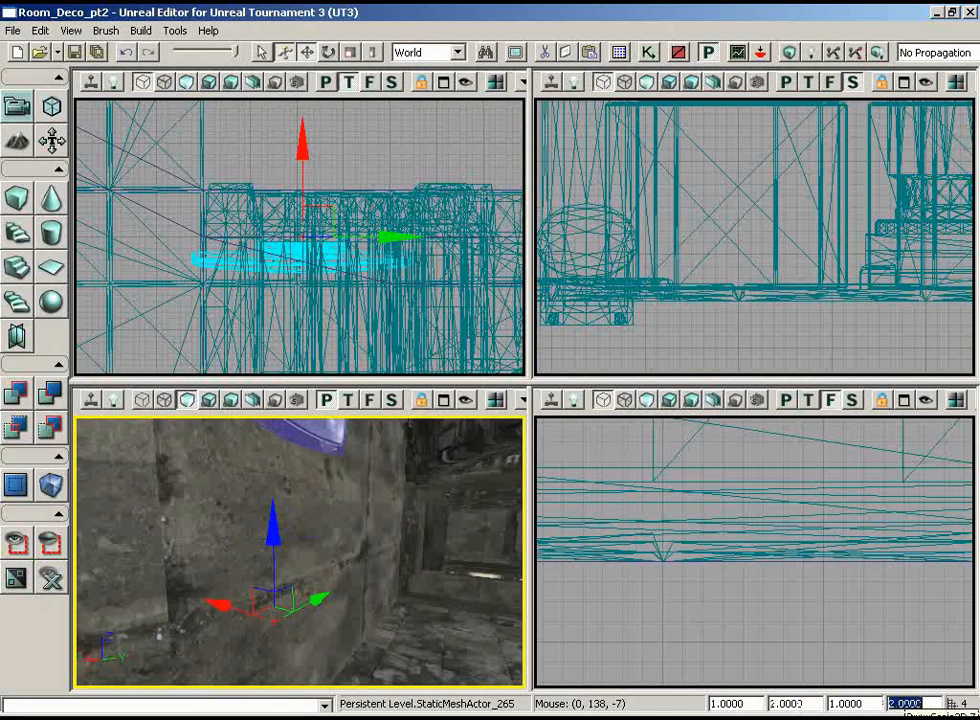
Step: Slide the enlarged Monitor4 mesh along Y to reposition it on the wall
right_drag(434, 570, 278, 442)
drag(278, 442, 290, 540)
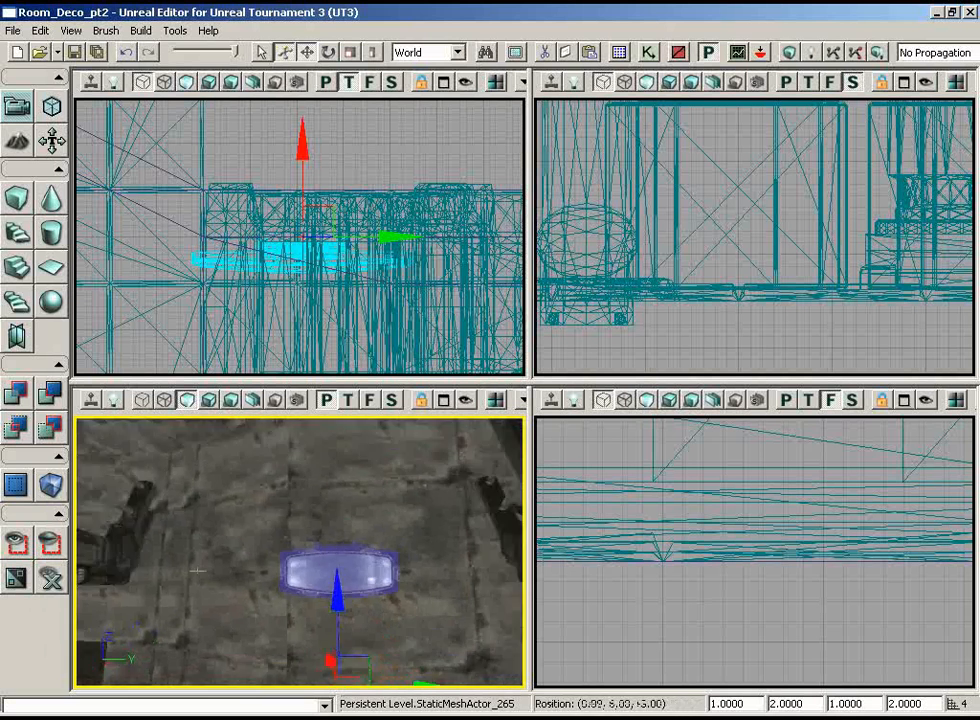
right_drag(290, 540, 457, 586)
drag(457, 586, 267, 532)
mouse_move(362, 530)
right_down()
mouse_move(328, 524)
mouse_move(364, 538)
right_up()
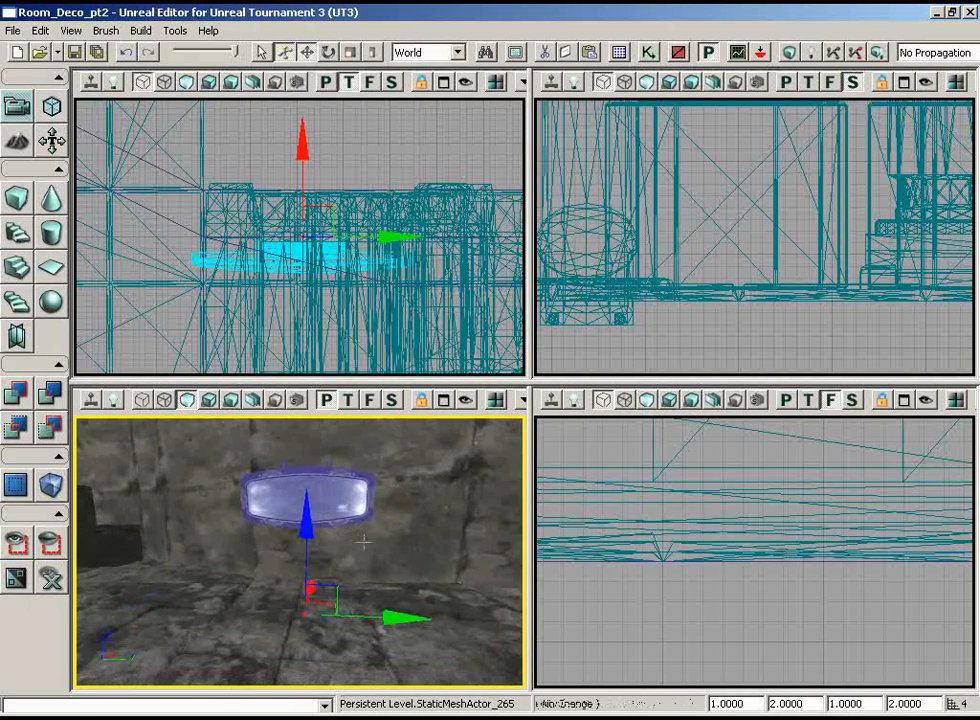
right_drag(690, 530, 673, 568)
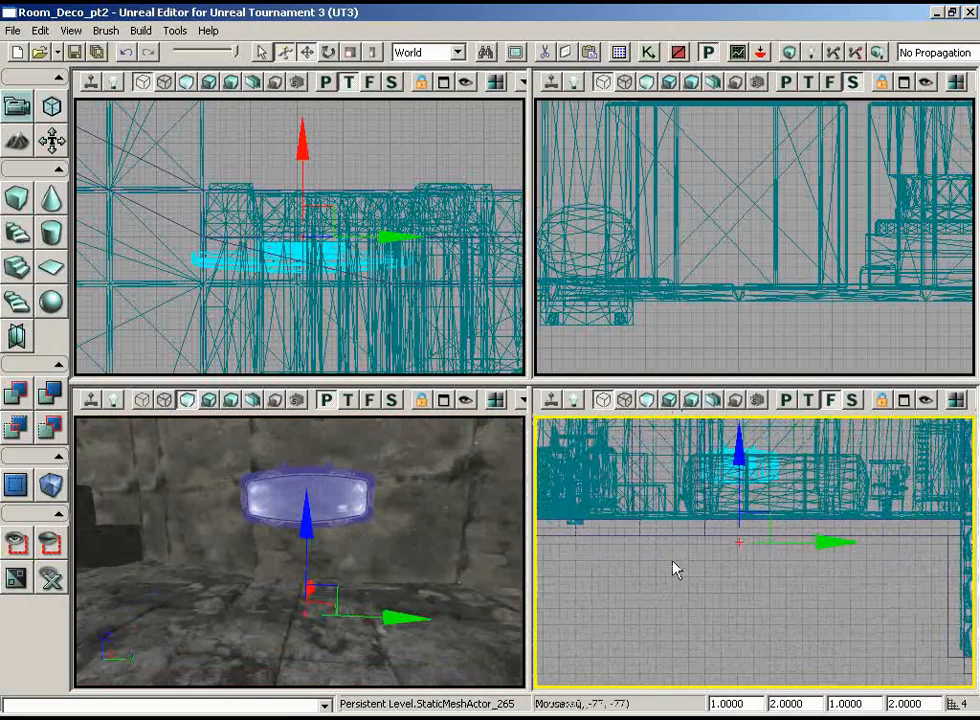
right_drag(380, 625, 412, 624)
drag(370, 614, 437, 614)
right_drag(303, 636, 385, 615)
Step: Choose the S_LT_Deco_SM_Monitor3 static mesh from the LT_Deco package and add it on the wall beside Monitor4
click(620, 53)
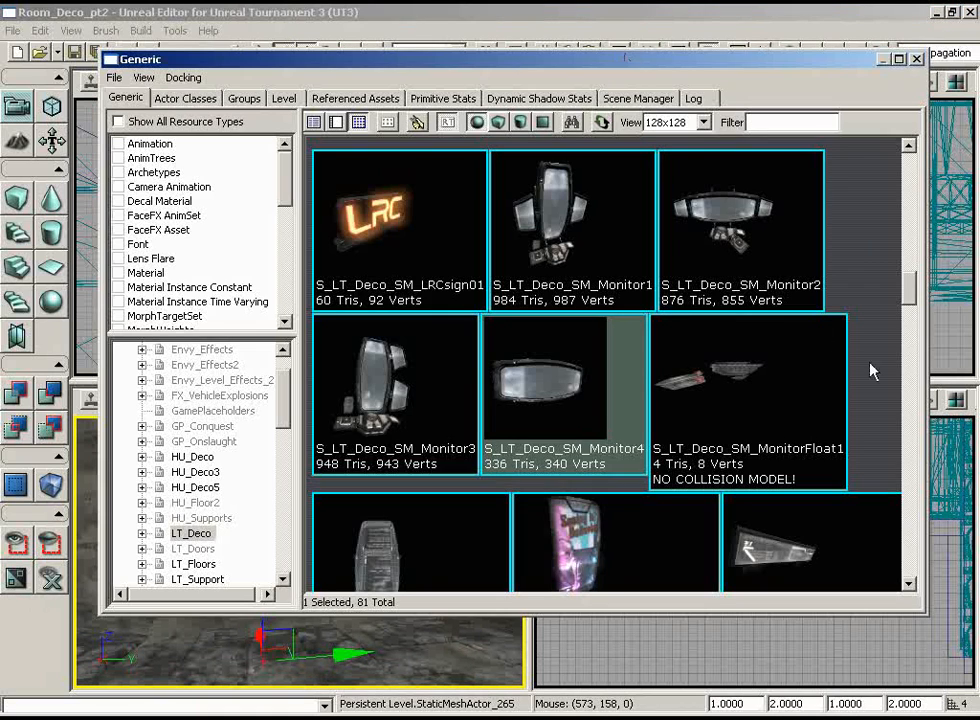
click(350, 450)
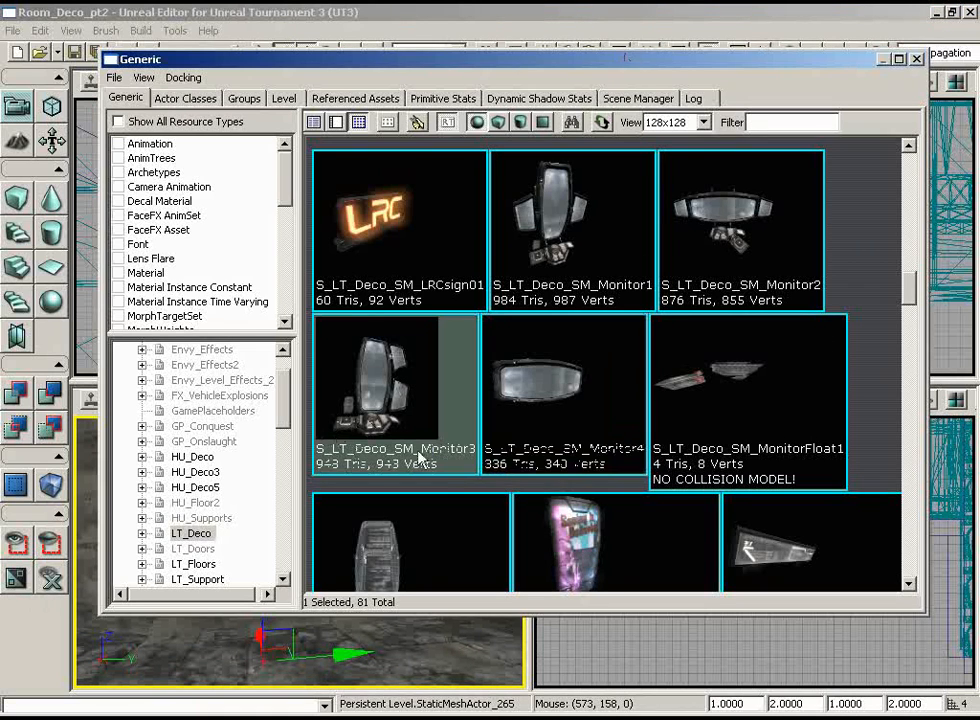
click(916, 58)
scroll(372, 536, up, 5)
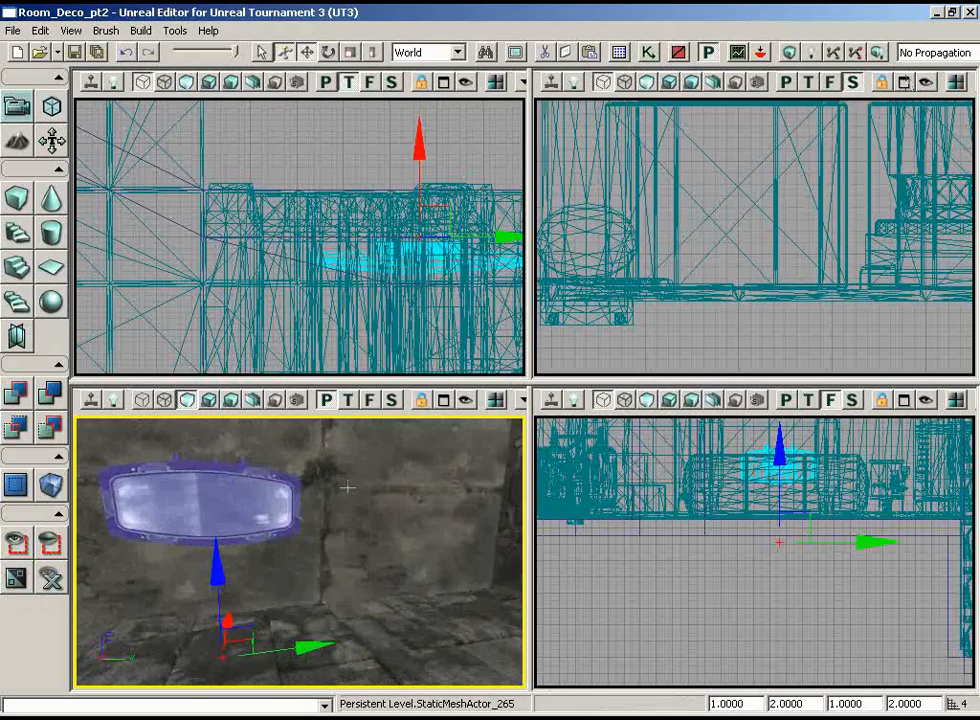
right_click(346, 487)
mouse_move(405, 422)
click(577, 421)
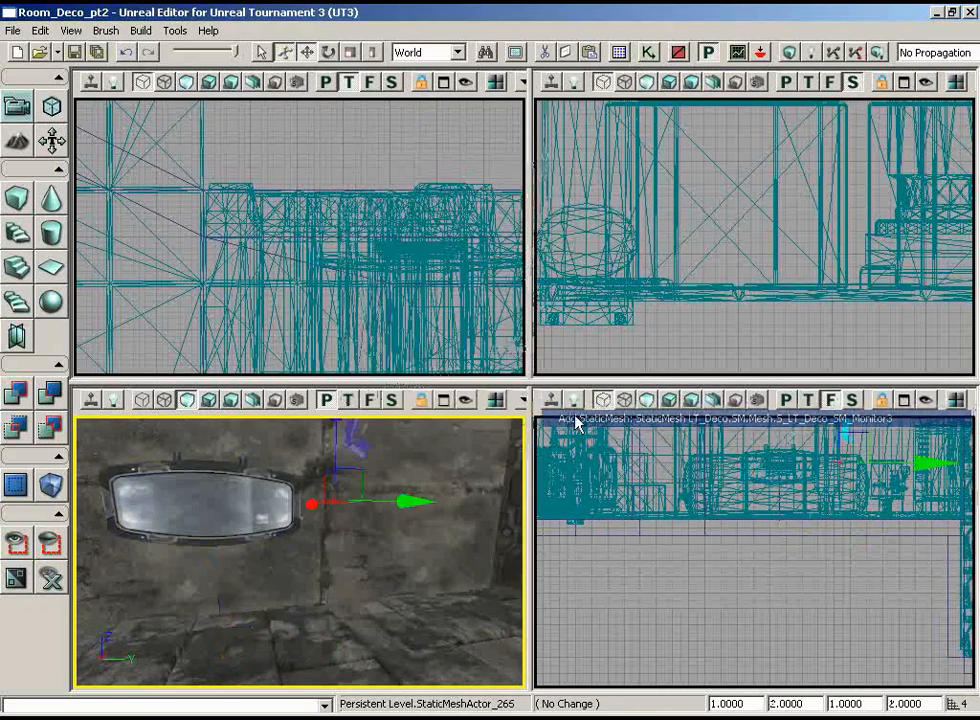
Step: Rotate the Monitor3 mesh around Z in the top view so its screens face into the room
drag(402, 458, 392, 490)
scroll(400, 280, down, 5)
drag(400, 280, 465, 262)
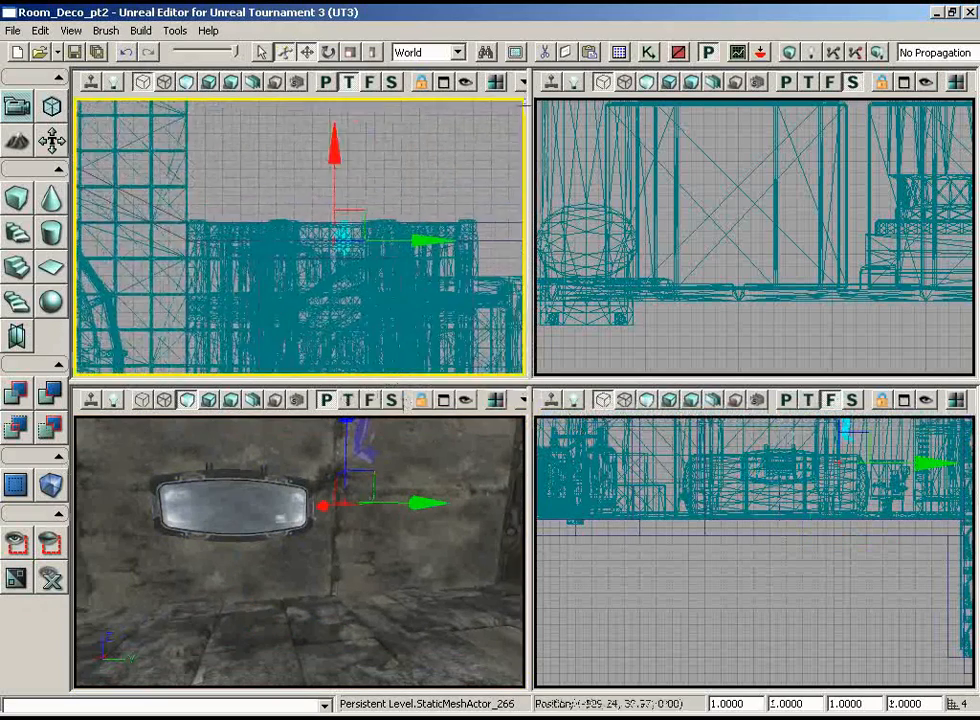
scroll(400, 212, up, 3)
key(space)
drag(427, 182, 524, 375)
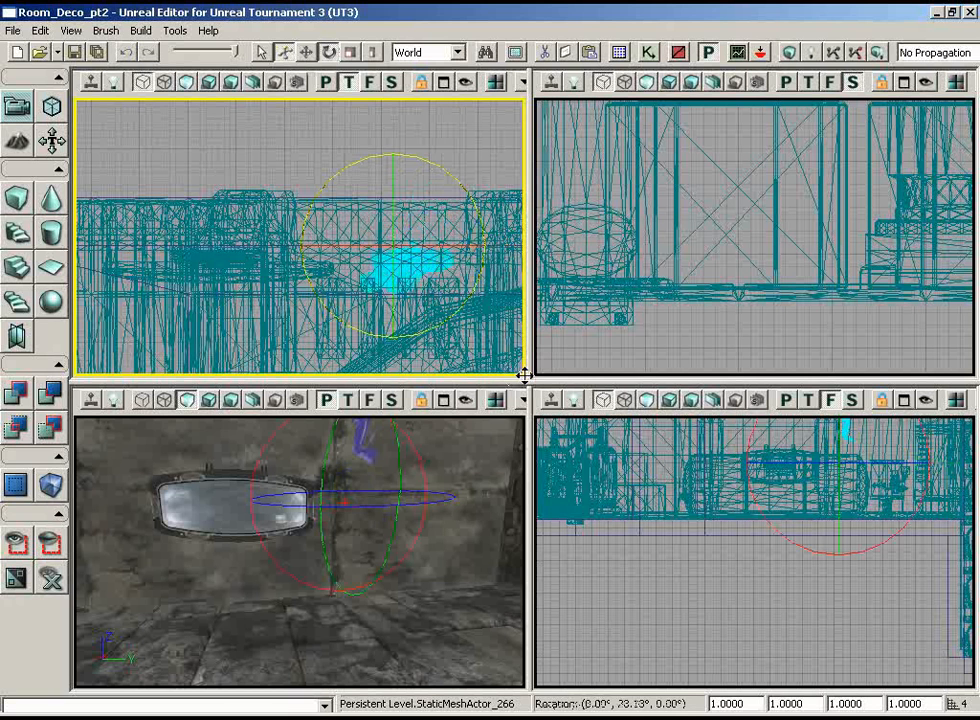
Step: Lower the rotated Monitor3 mesh to the height of Monitor4 and slide it along Y beside the large screen
key(space)
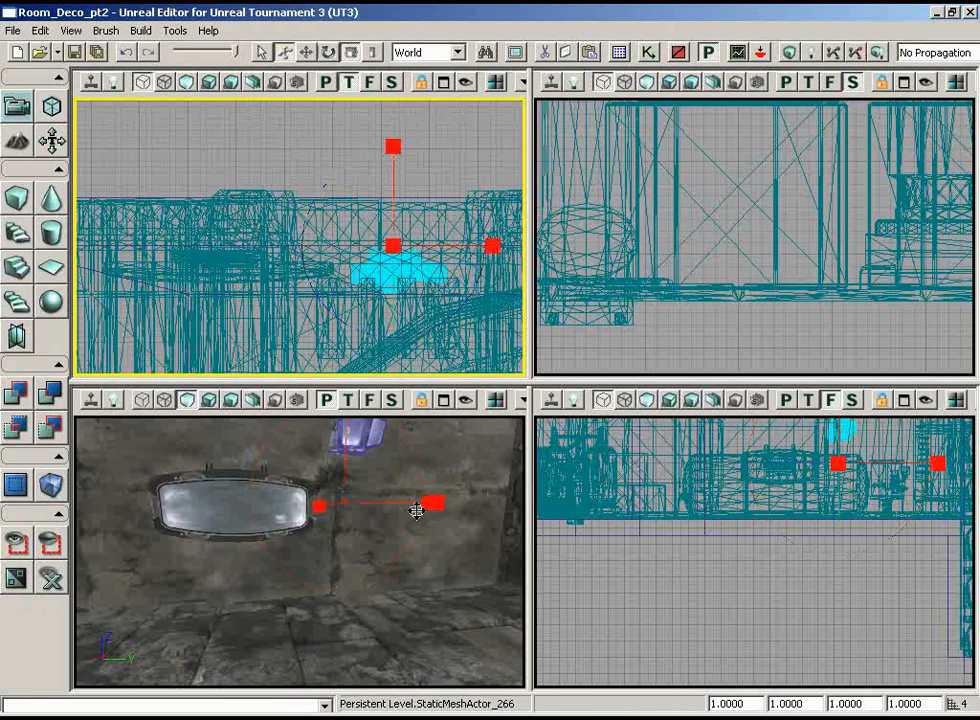
key(space)
drag(343, 433, 335, 477)
click(814, 602)
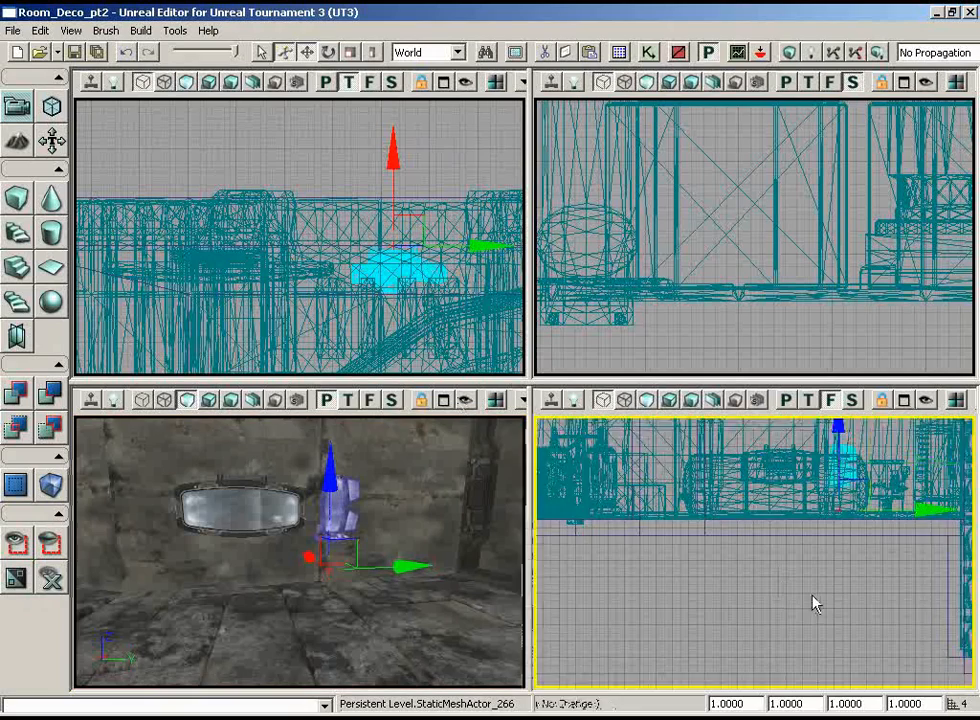
scroll(809, 477, up, 4)
scroll(878, 455, up, 9)
drag(831, 525, 770, 620)
drag(863, 657, 823, 658)
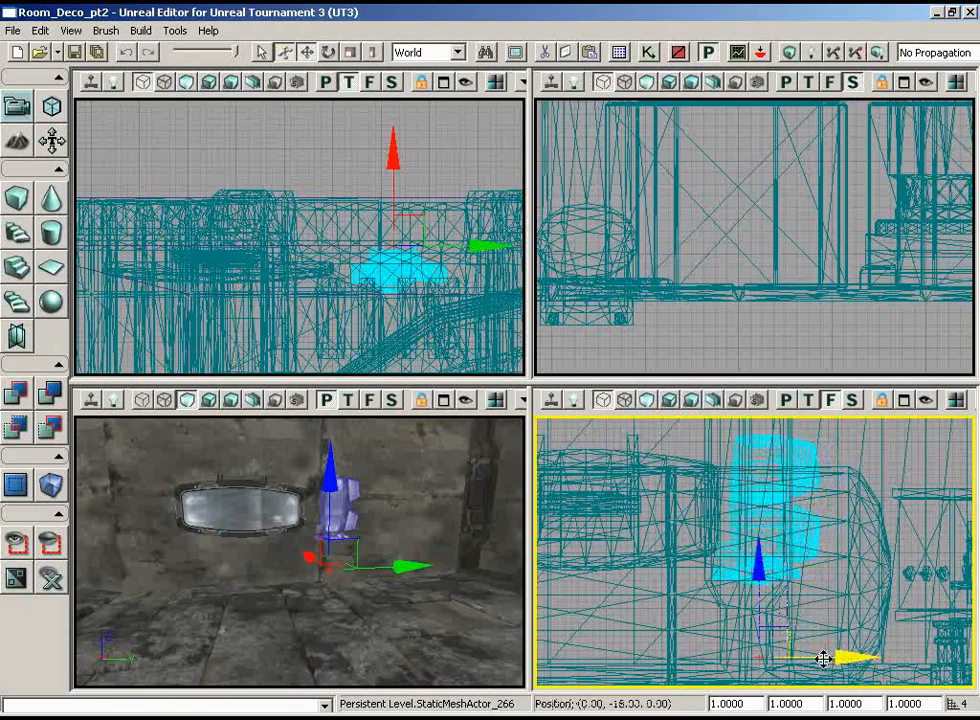
Step: Duplicate the Monitor3 mesh to the opposite side of Monitor4 and mirror it by setting its Y draw scale to -1
mouse_move(425, 599)
mouse_down()
mouse_move(353, 413)
mouse_move(370, 525)
mouse_move(424, 590)
mouse_up()
drag(388, 521, 305, 573)
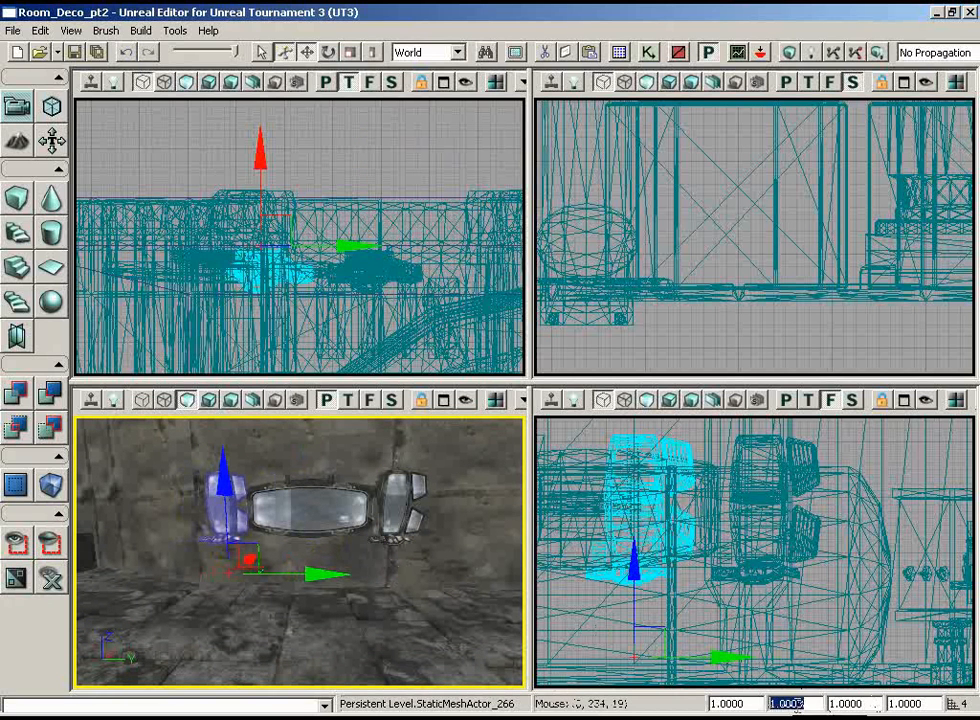
text(-1)
key(Return)
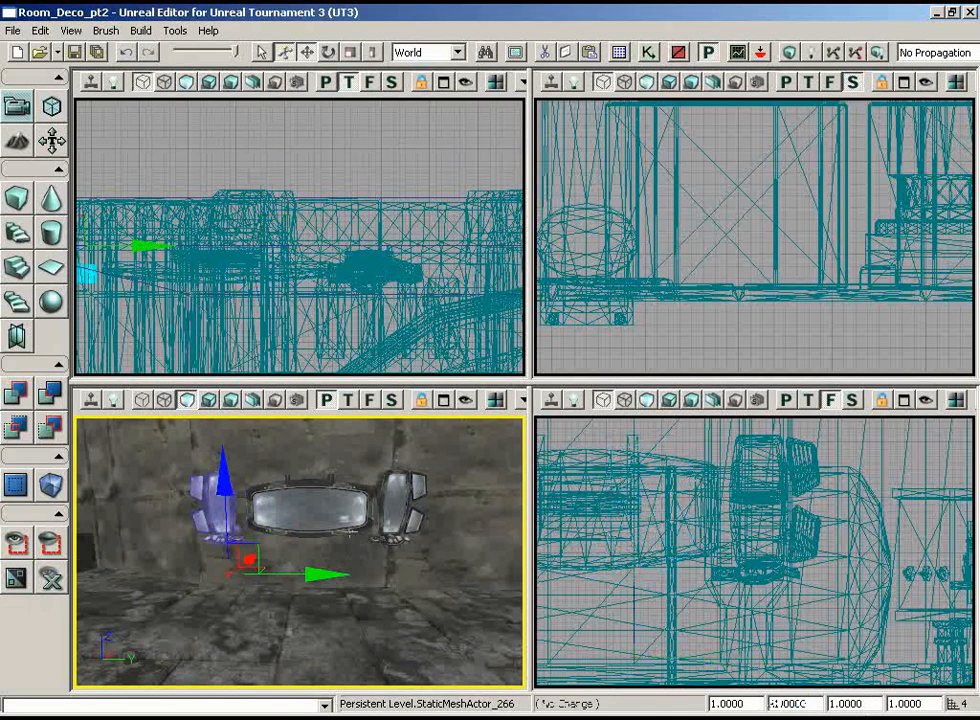
Step: Slide the mirrored Monitor3 along Y so it flanks Monitor4 with the same gap as the other side monitor
drag(350, 533, 325, 450)
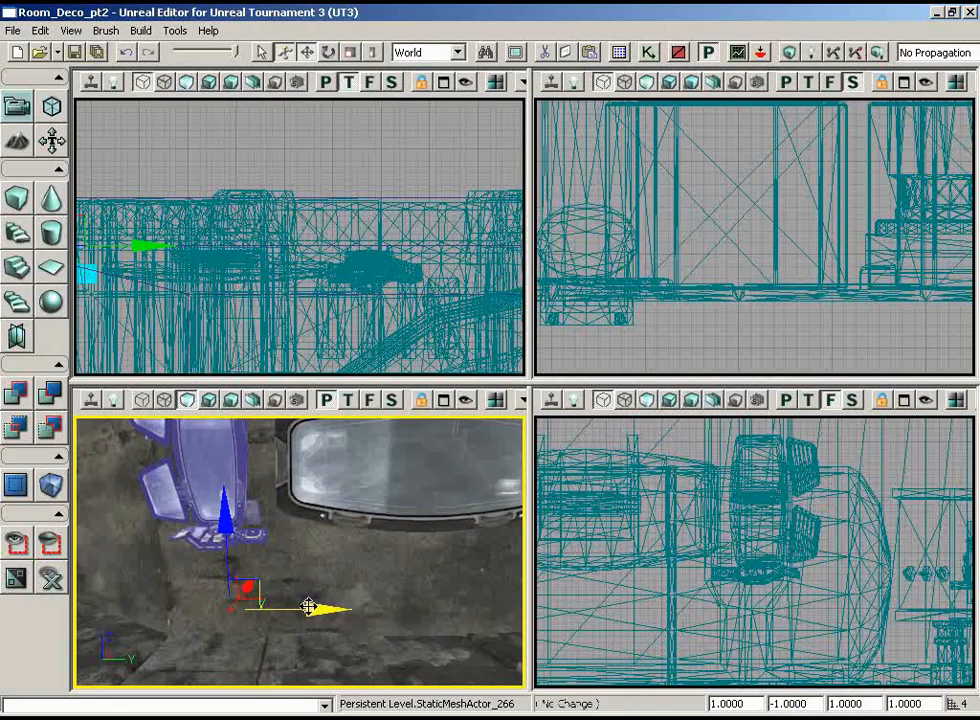
drag(308, 607, 322, 607)
drag(729, 562, 534, 558)
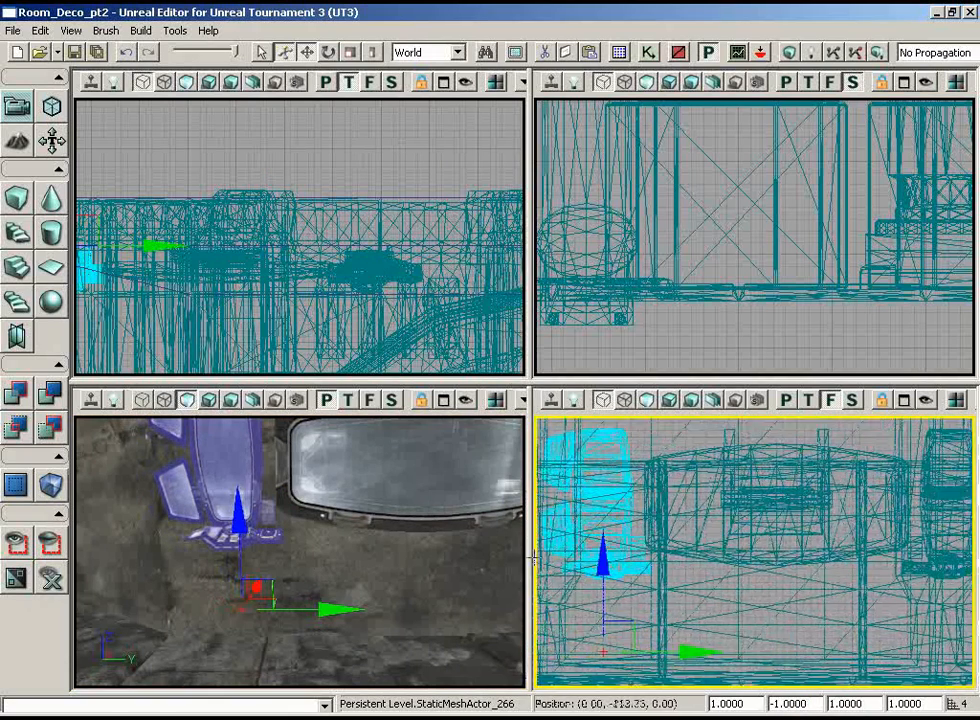
scroll(534, 558, down, 1)
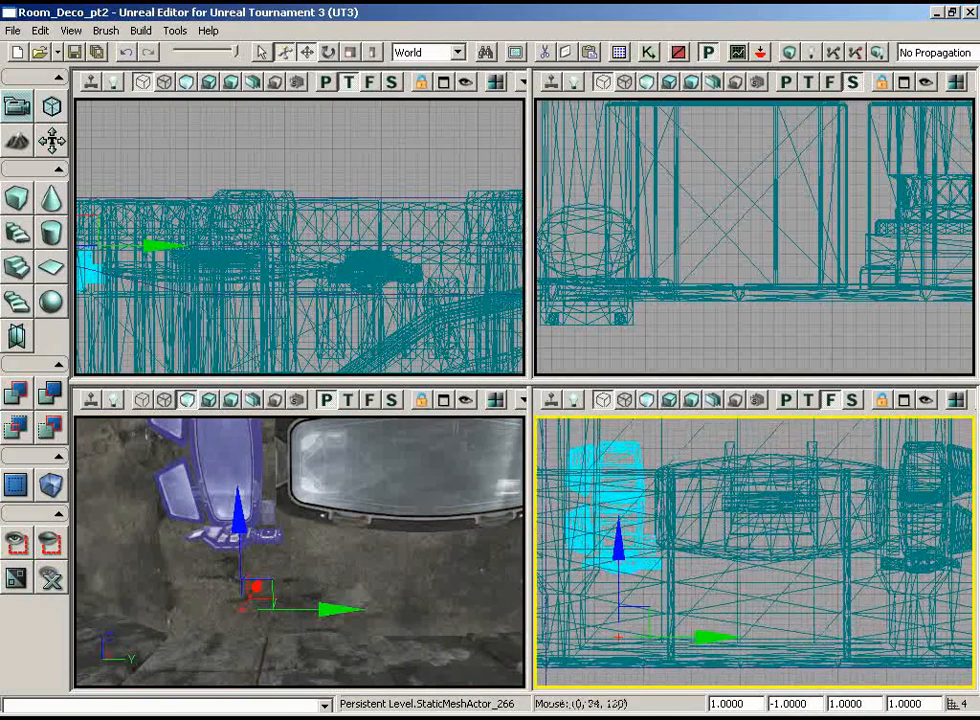
Step: Select all three monitor meshes and shift them together along Y to reposition the group on the wall
drag(410, 524, 464, 571)
ctrl+click(342, 515)
ctrl+click(372, 515)
right_drag(416, 575, 362, 529)
drag(464, 614, 458, 613)
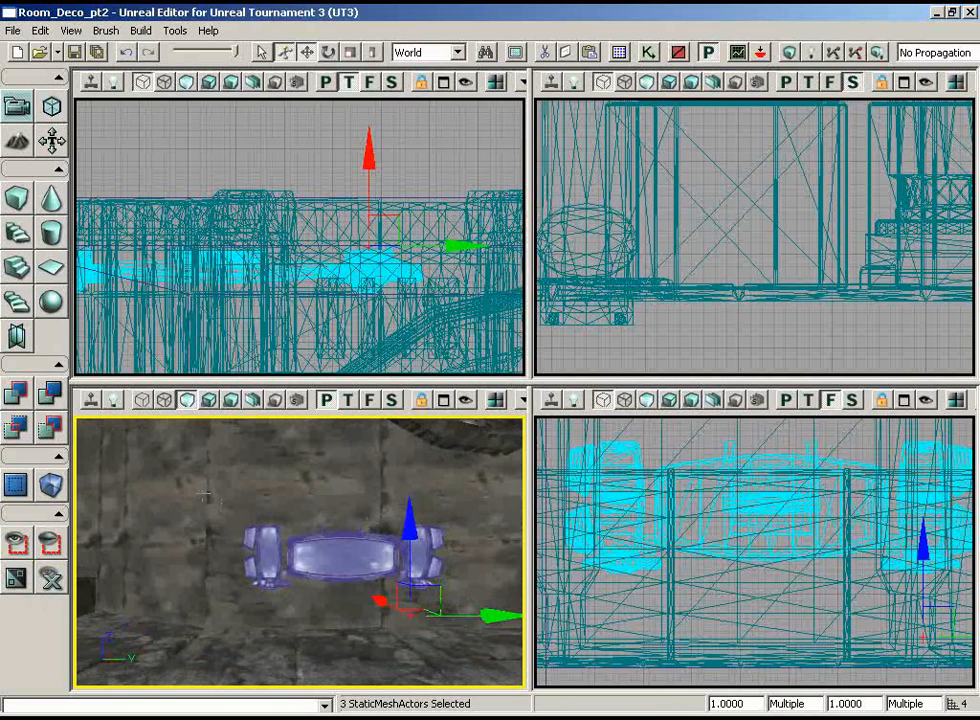
right_drag(292, 590, 346, 594)
drag(346, 594, 324, 580)
middle_drag(324, 580, 328, 518)
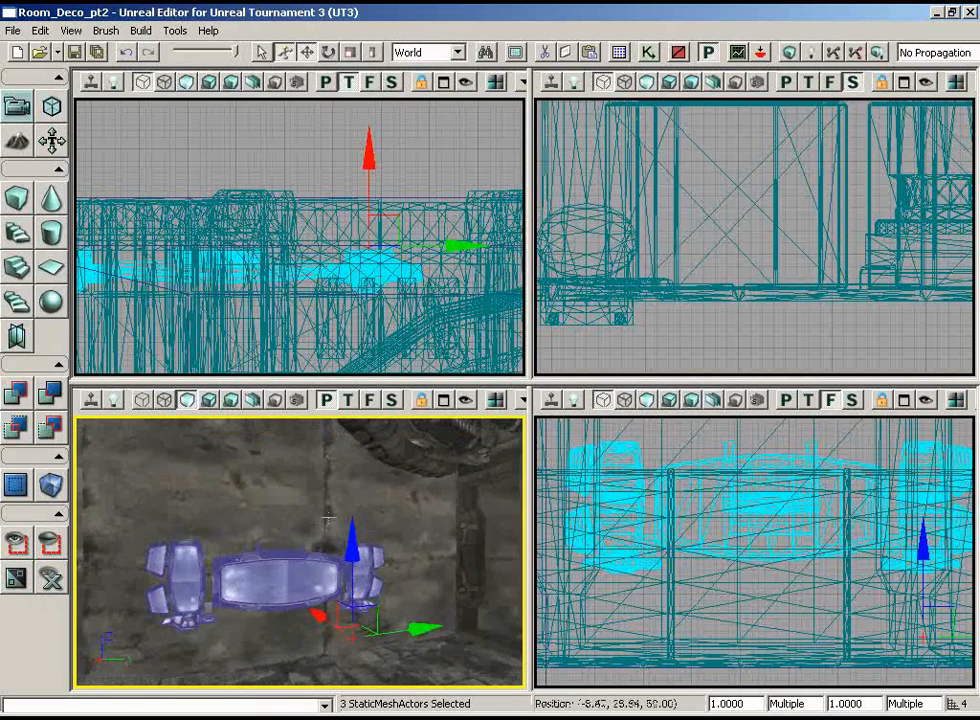
drag(328, 518, 297, 502)
click(308, 504)
click(390, 508)
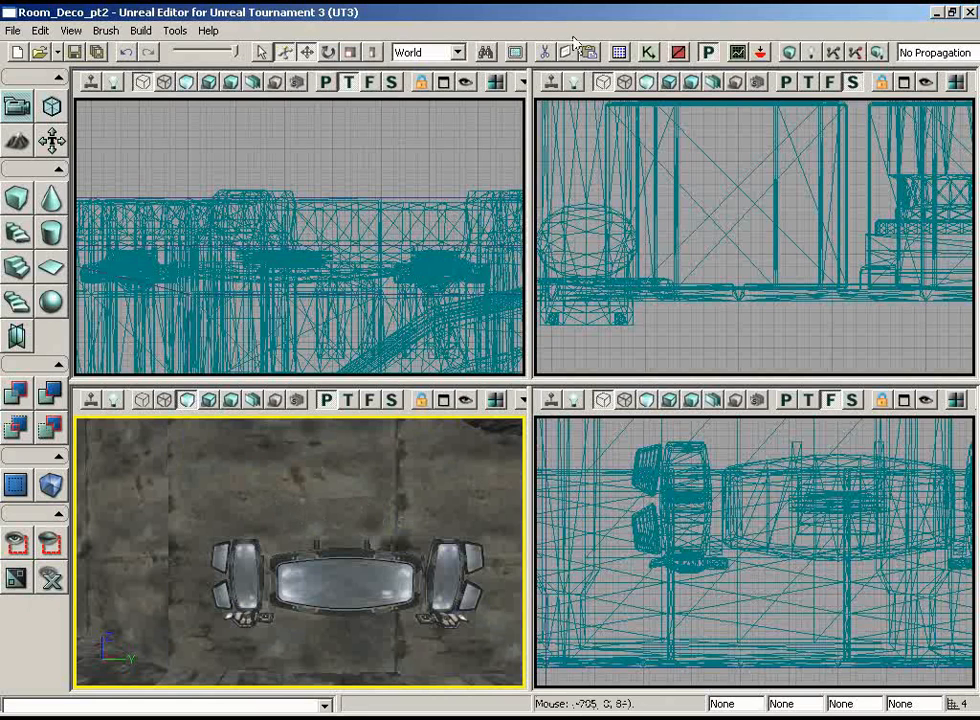
Step: Choose the S_LT_Deco_SM_OrgWall10b static mesh from the LT_Deco package and add it on the wall above the monitors
click(620, 54)
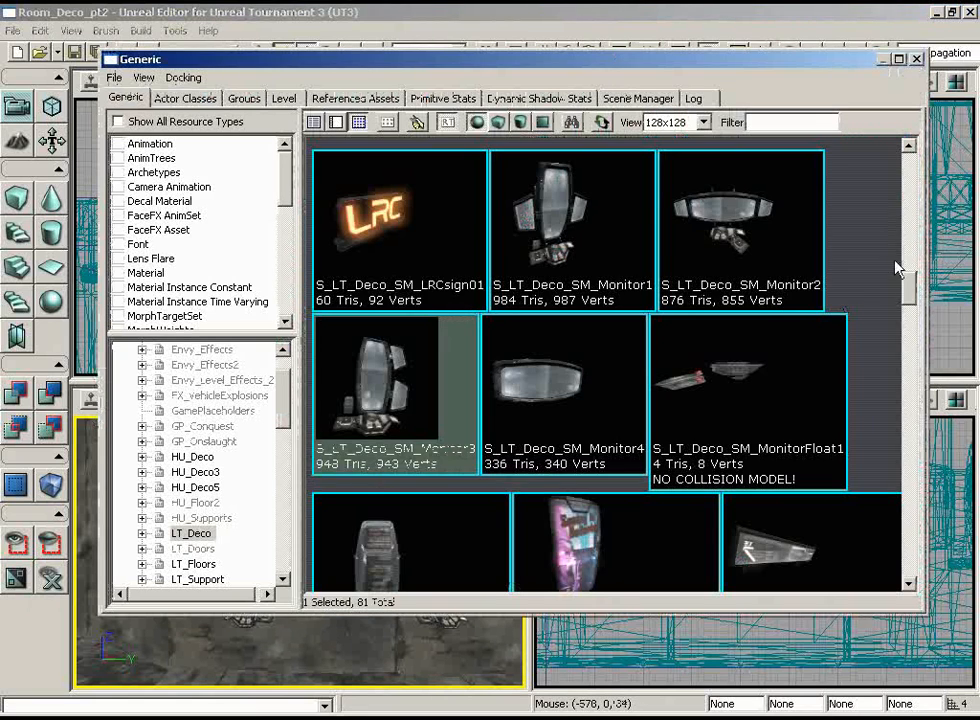
drag(912, 295, 908, 312)
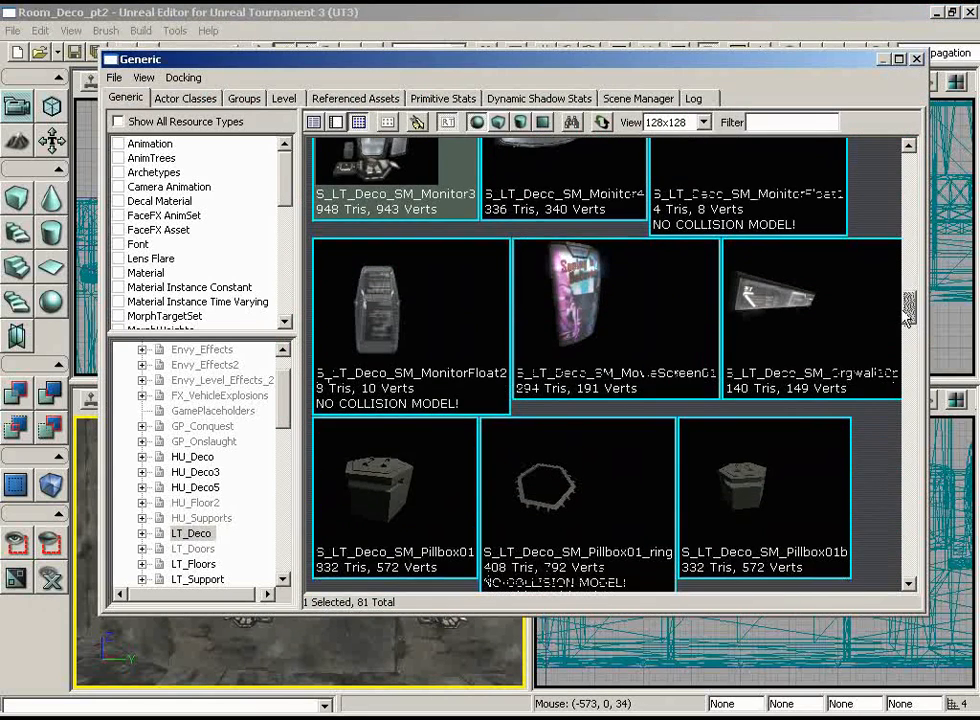
click(853, 381)
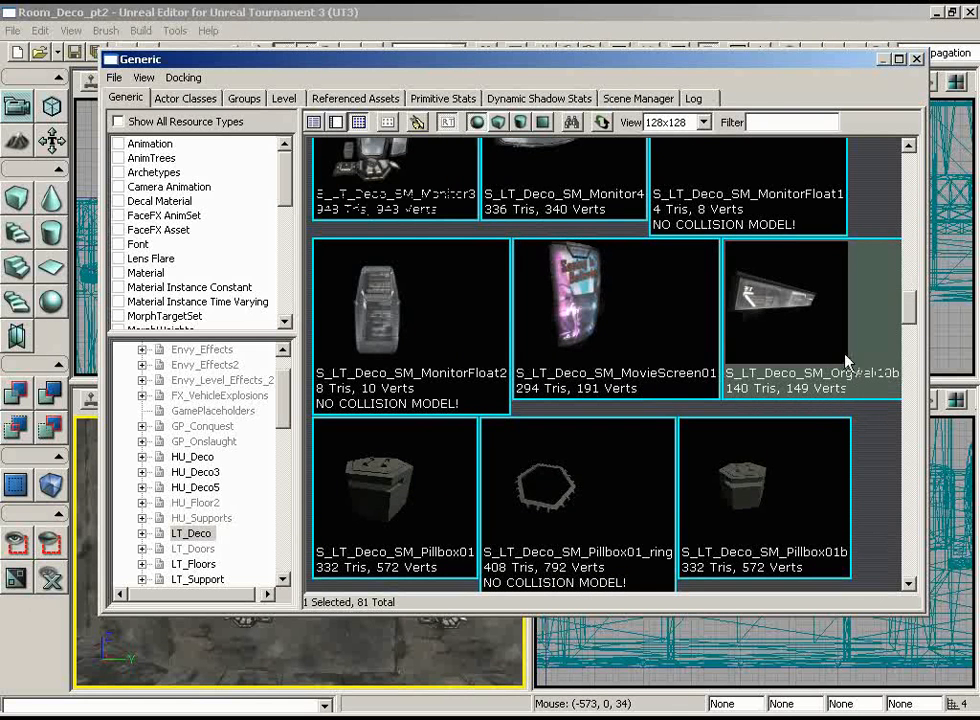
click(916, 58)
right_click(297, 466)
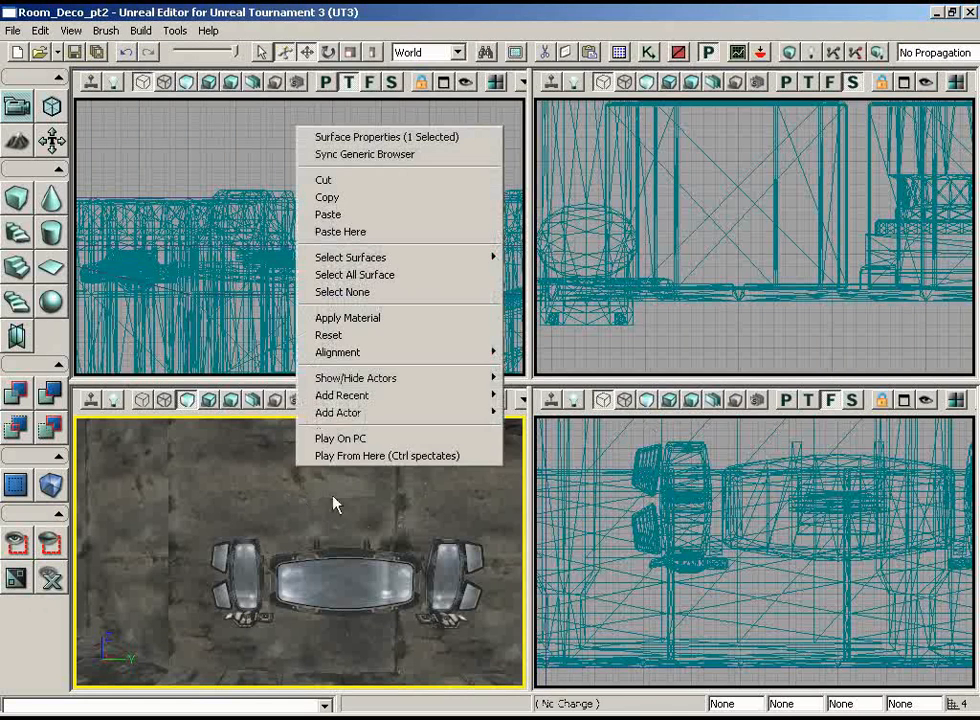
mouse_move(394, 412)
click(535, 412)
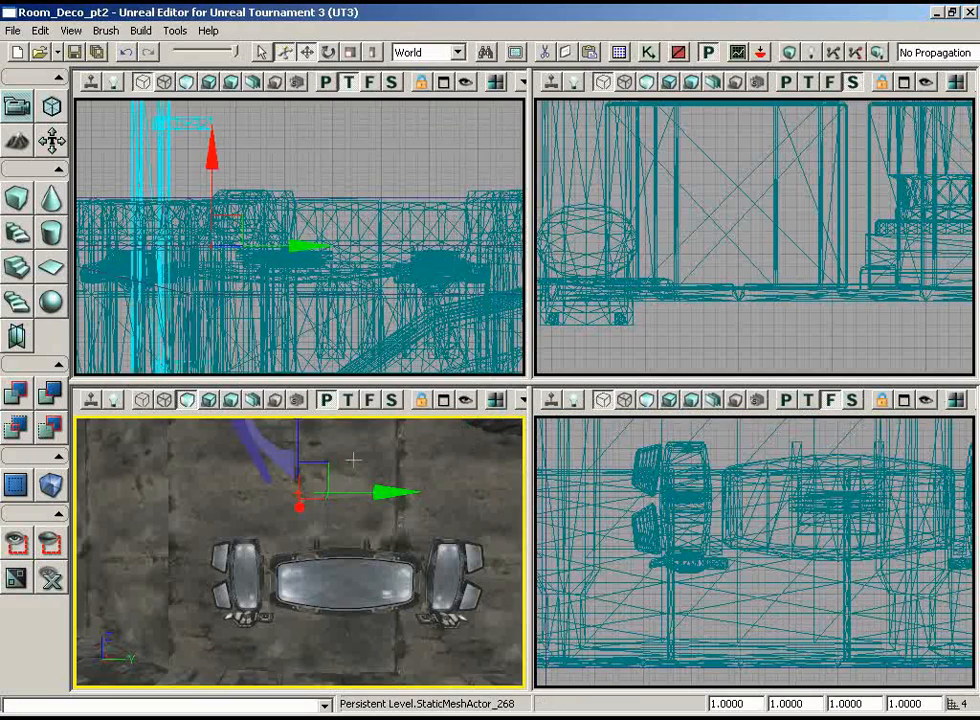
Step: Rotate the new sign mesh -90° around Z in the top view so its face is parallel to the monitor wall
scroll(300, 240, down, 5)
key(space)
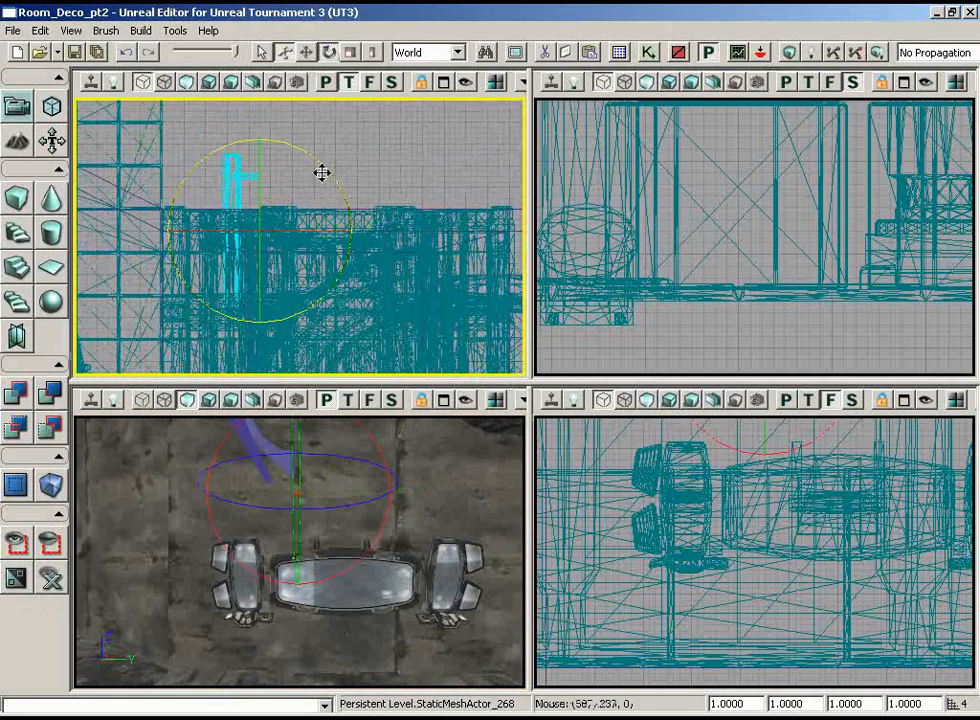
drag(321, 170, 74, 123)
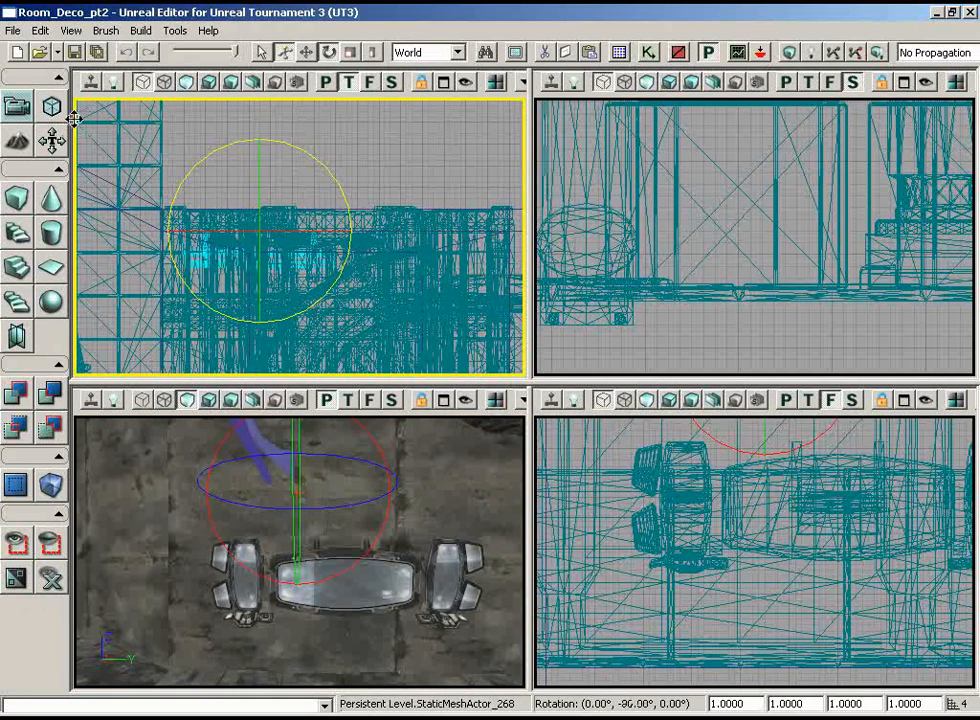
key(space)
key(space)
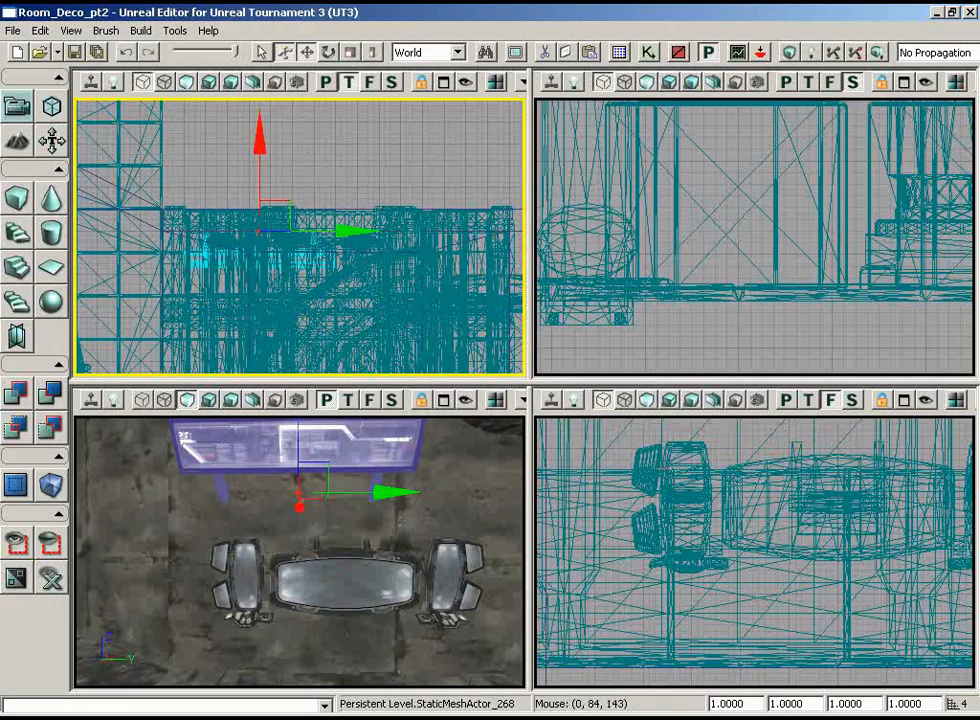
Step: Move the sign mesh along Y and Z in the front view so it sits centred above the three monitors
scroll(790, 575, down, 4)
drag(790, 575, 825, 524)
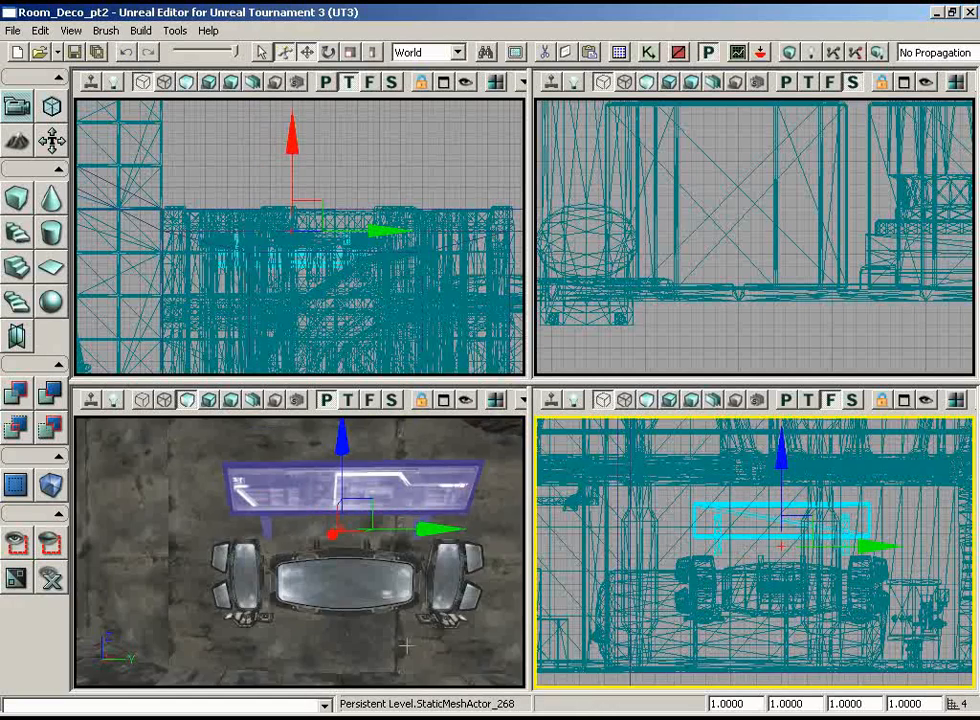
right_drag(407, 646, 448, 645)
click(468, 596)
click(354, 588)
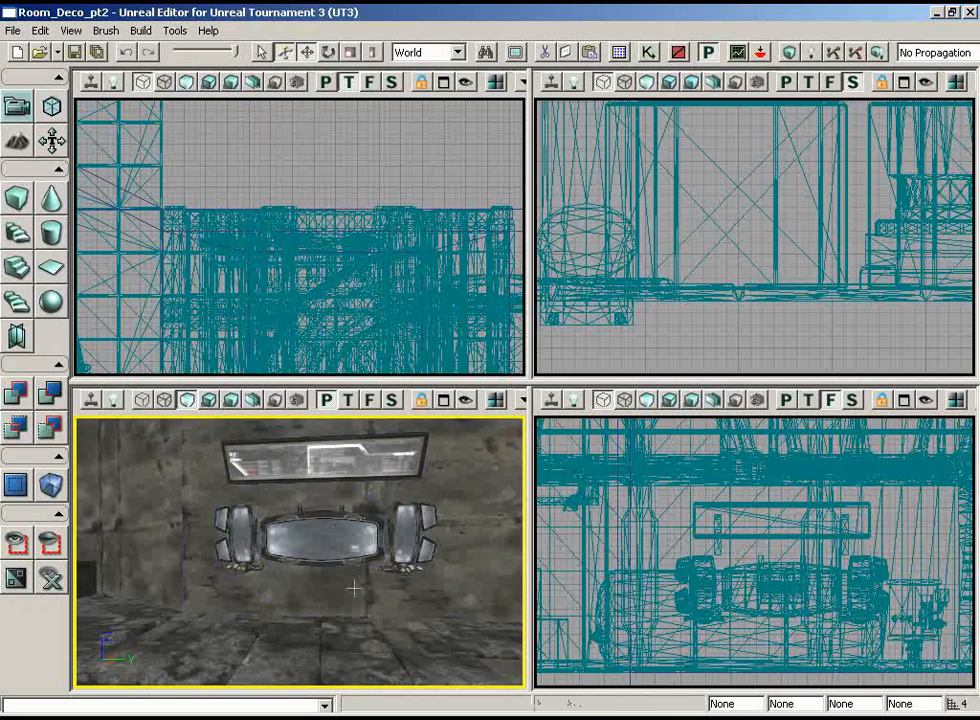
Step: Lower the sign mesh 16 units along Z, closer to the top of the monitors
right_drag(297, 589, 245, 556)
click(368, 446)
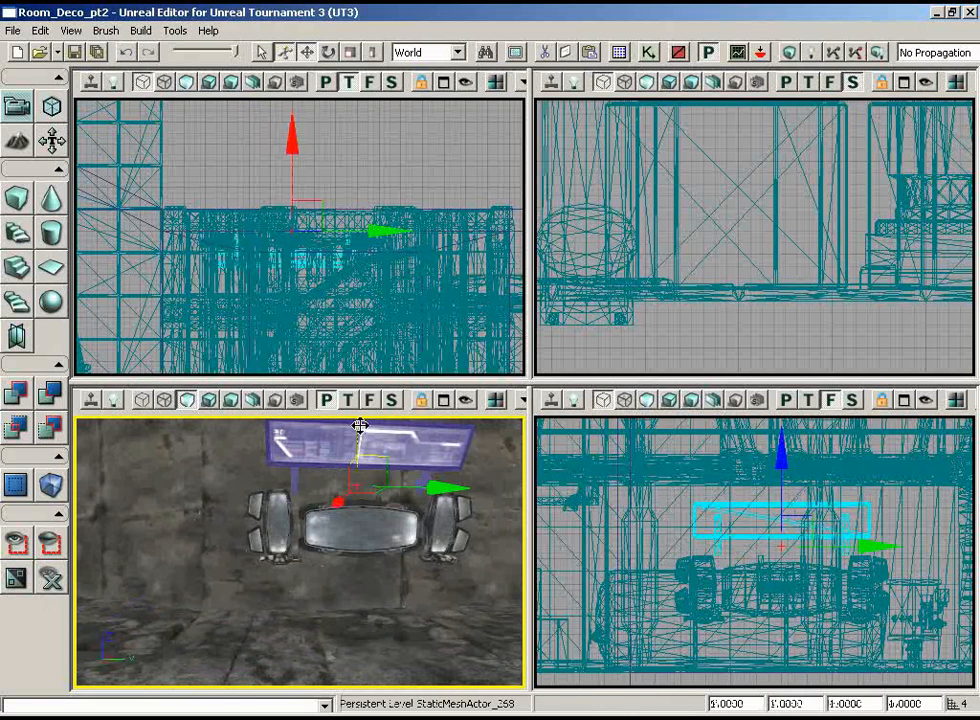
drag(359, 427, 356, 437)
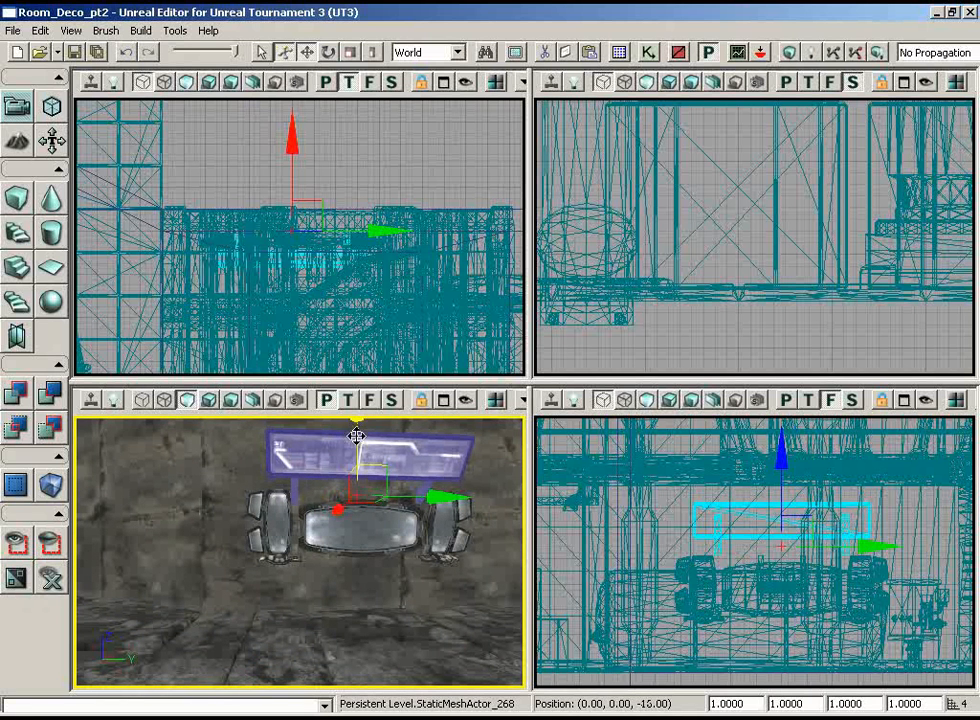
mouse_move(376, 575)
right_down()
mouse_move(348, 556)
mouse_move(363, 566)
right_up()
click(402, 608)
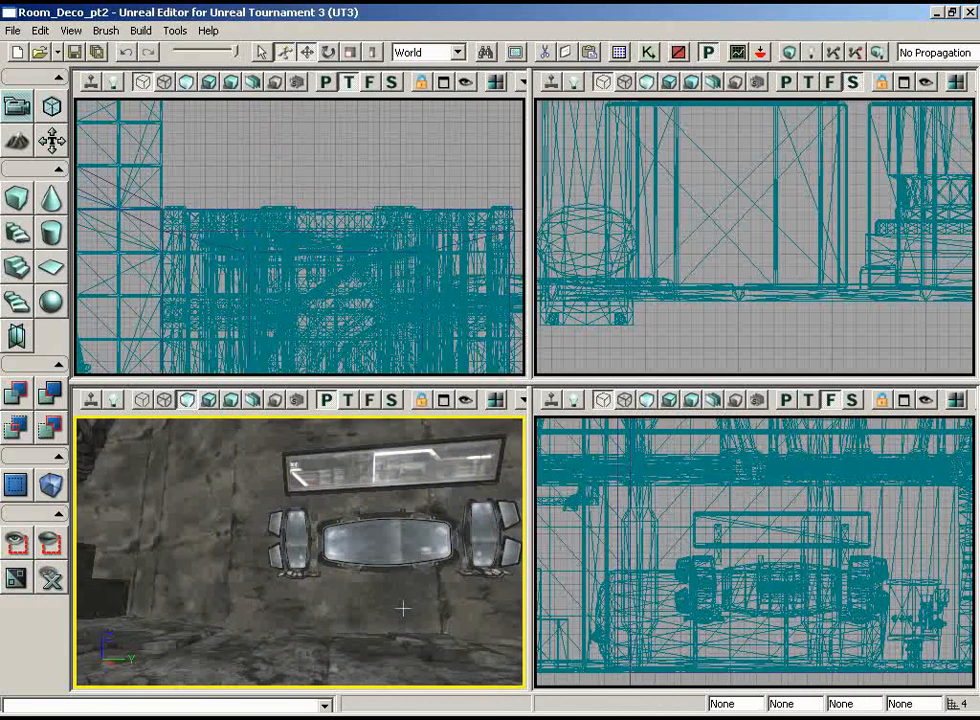
Step: Select the three monitors and the sign, and duplicate the whole group along Y to the area near the stacked crates
right_drag(402, 608, 366, 598)
click(413, 553)
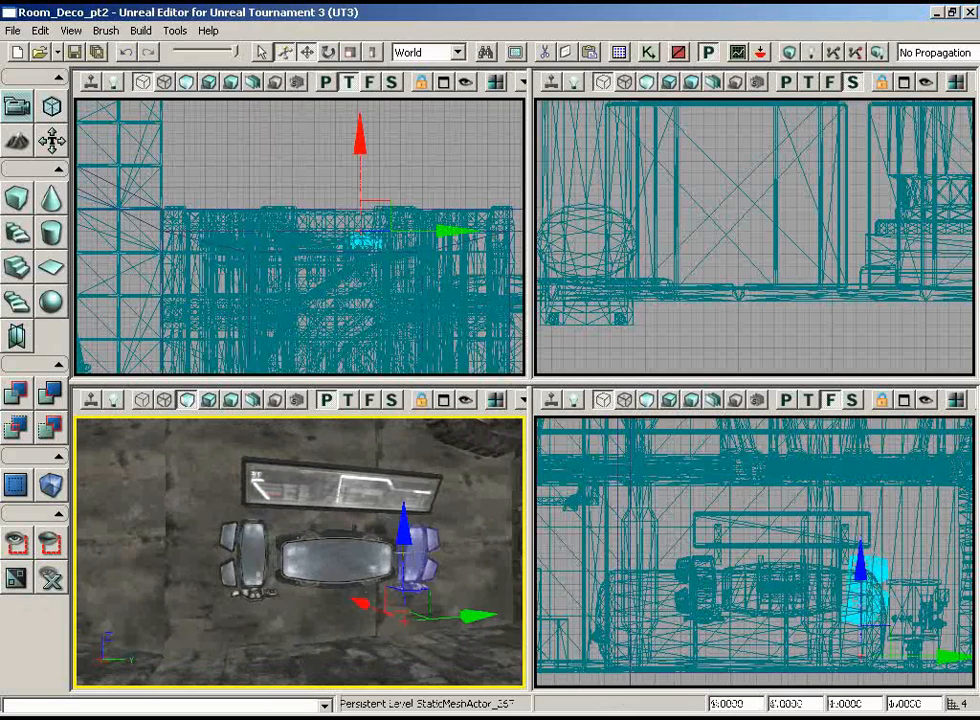
ctrl+click(340, 552)
ctrl+click(250, 555)
ctrl+click(300, 497)
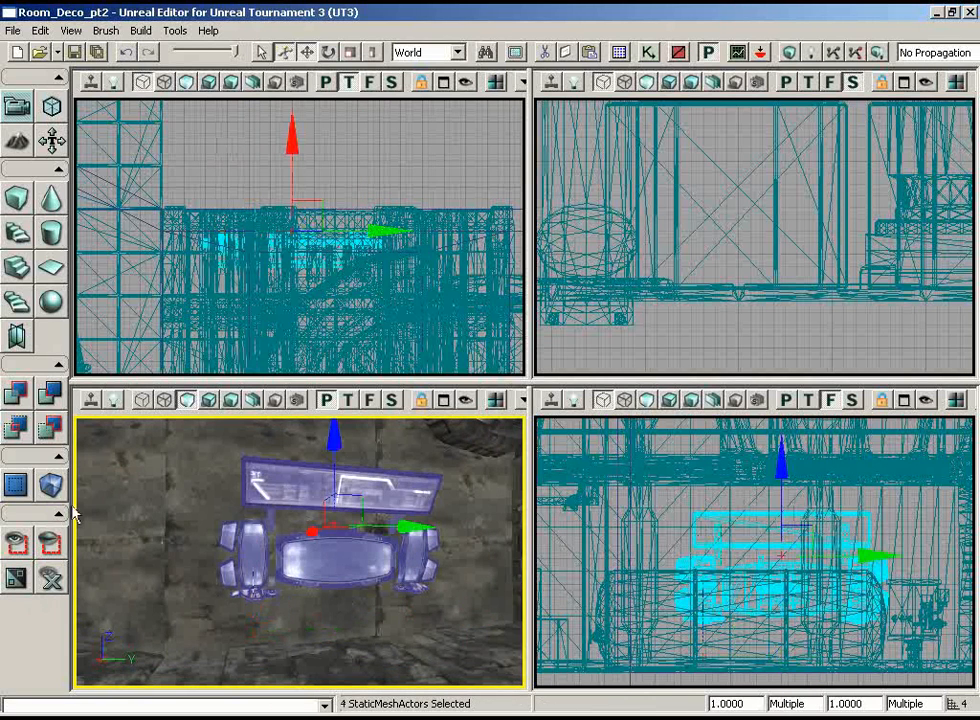
right_drag(296, 470, 174, 436)
right_drag(398, 312, 113, 133)
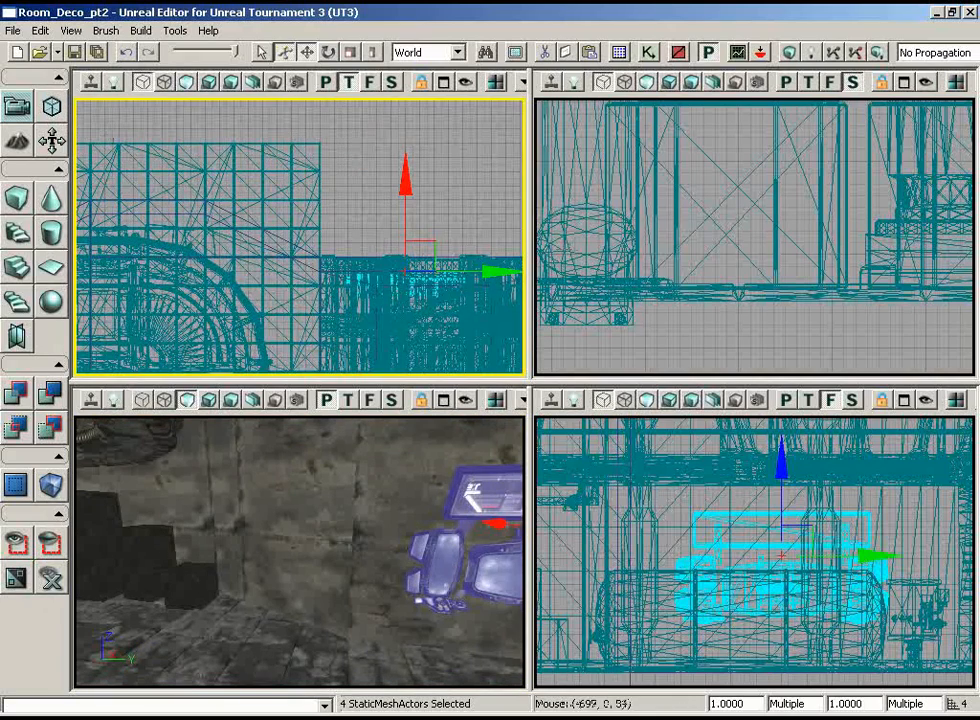
alt+drag(432, 242, 145, 181)
right_drag(145, 181, 334, 192)
Step: Rotate the duplicated monitor group around Z to follow the angled wall and move it up against that wall
key(space)
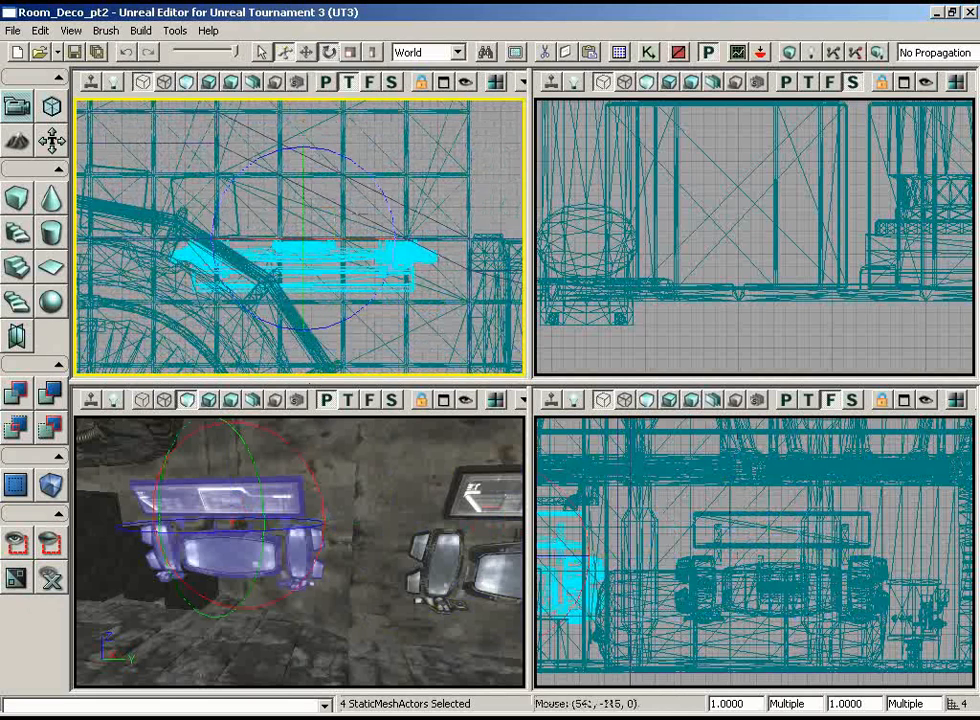
drag(370, 170, 453, 138)
key(space)
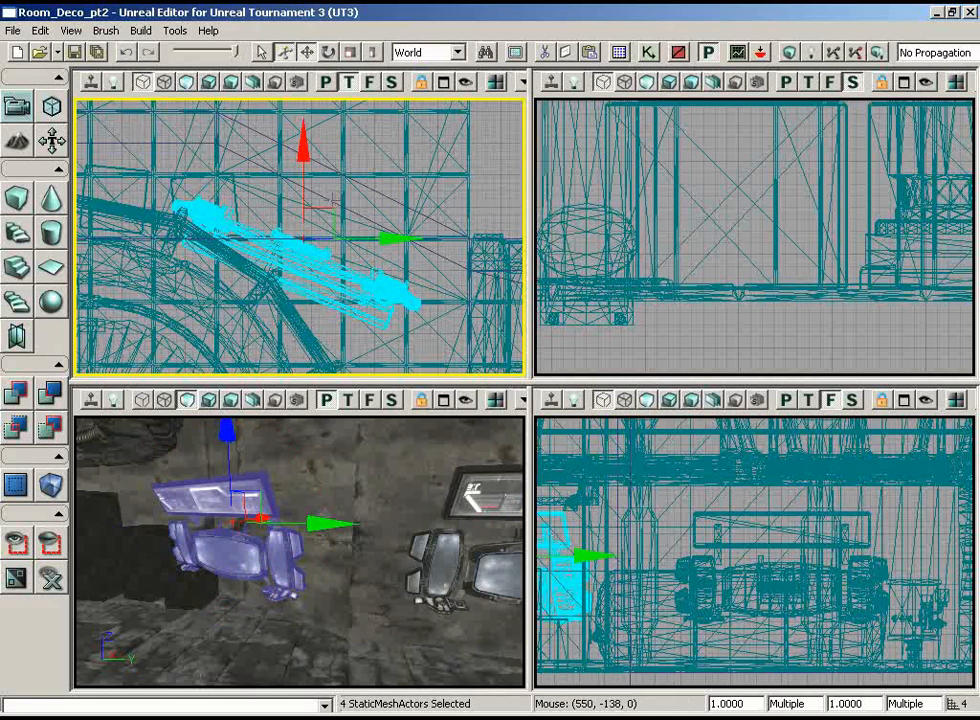
drag(332, 192, 406, 147)
key(space)
key(space)
key(space)
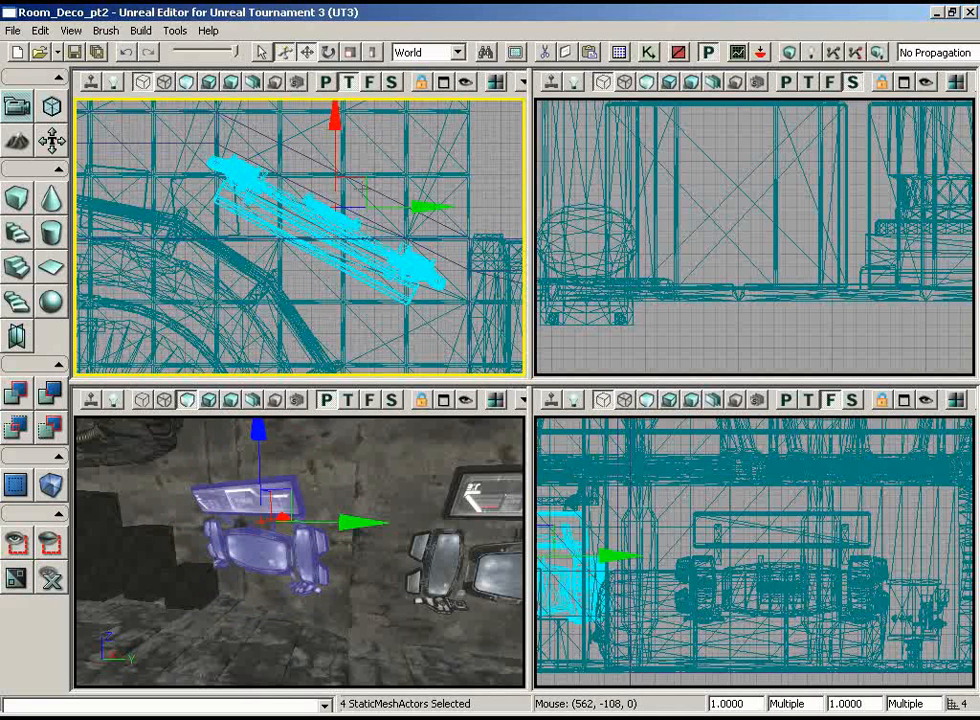
drag(362, 183, 362, 183)
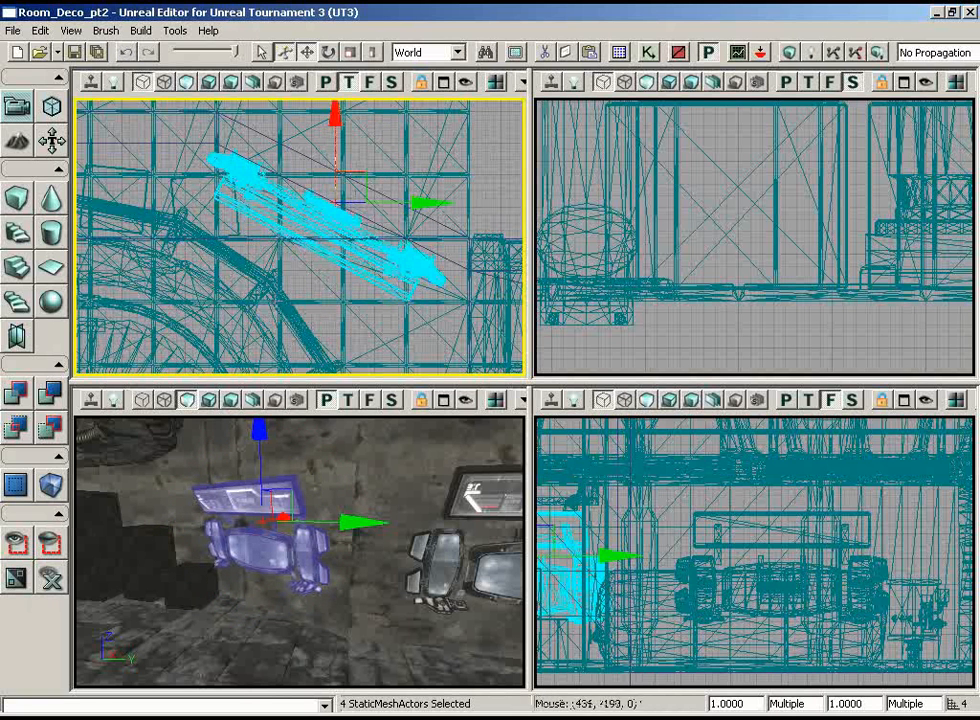
Step: Inspect how the duplicated monitor group sits against the angled wall, and look at the drag grid options
drag(321, 477, 323, 450)
drag(222, 212, 506, 376)
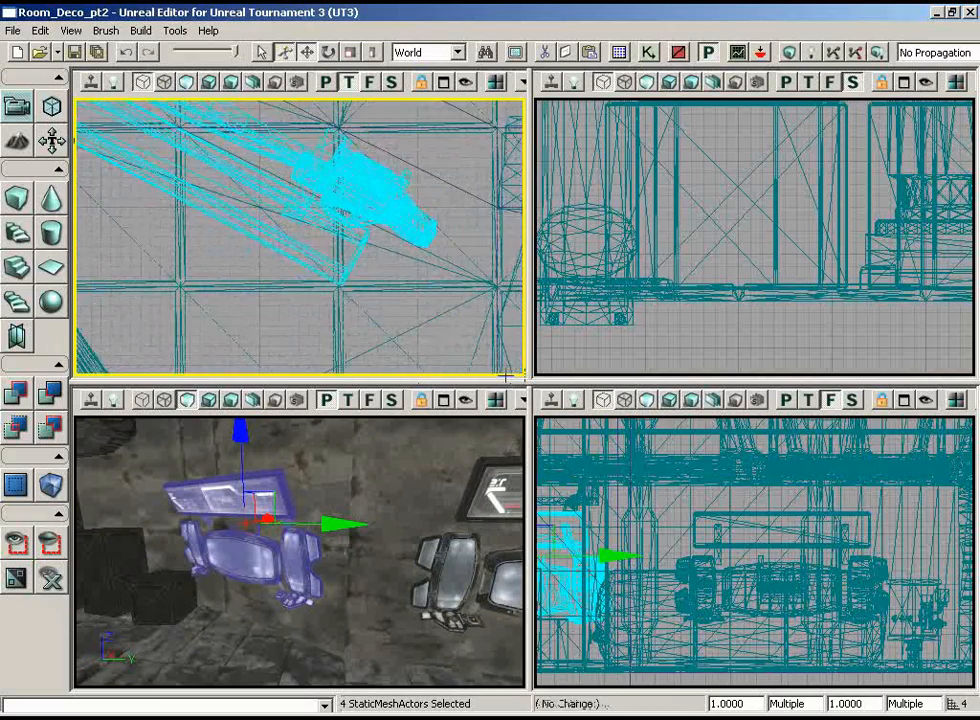
drag(350, 437, 272, 442)
drag(300, 310, 403, 291)
click(71, 30)
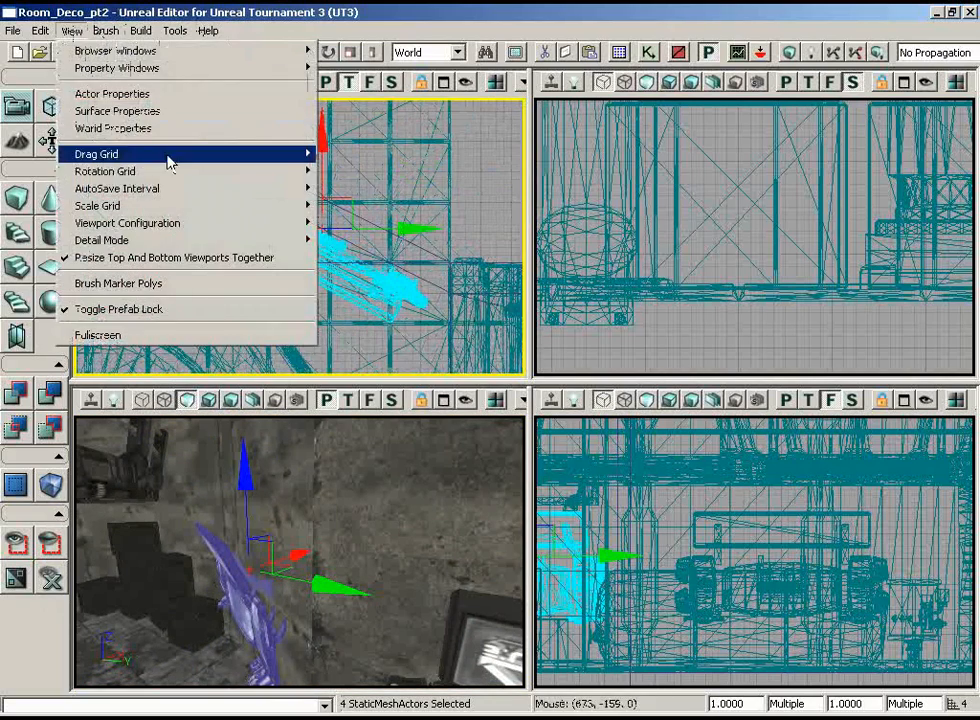
click(318, 177)
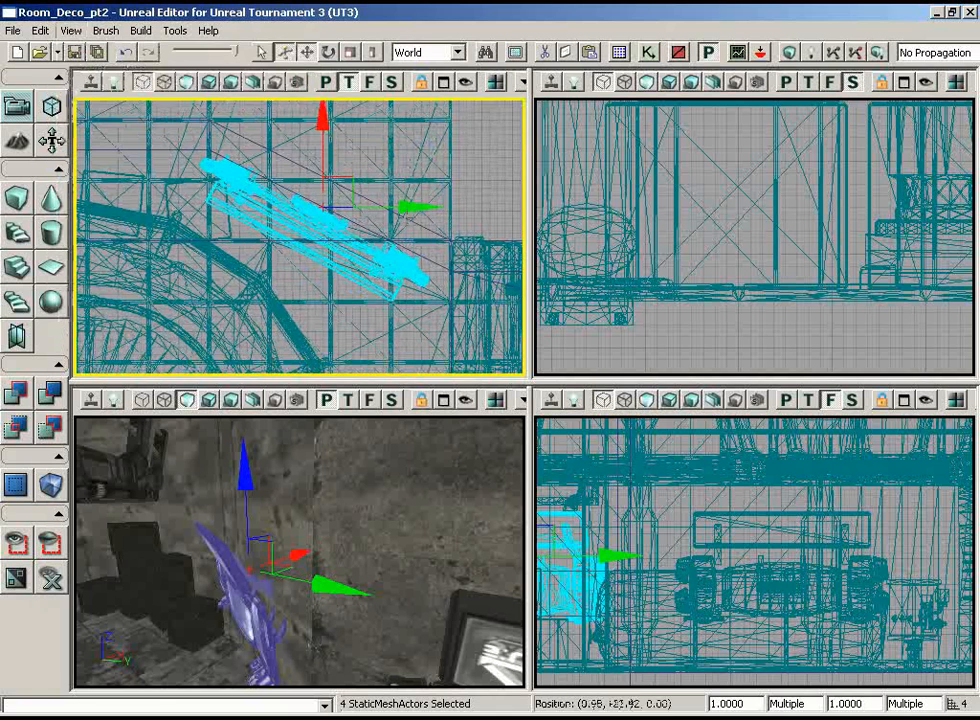
Step: Try to rotate the duplicated monitor group slightly further around Z to match the angled wall
key(space)
drag(407, 178, 409, 180)
scroll(446, 146, up, 8)
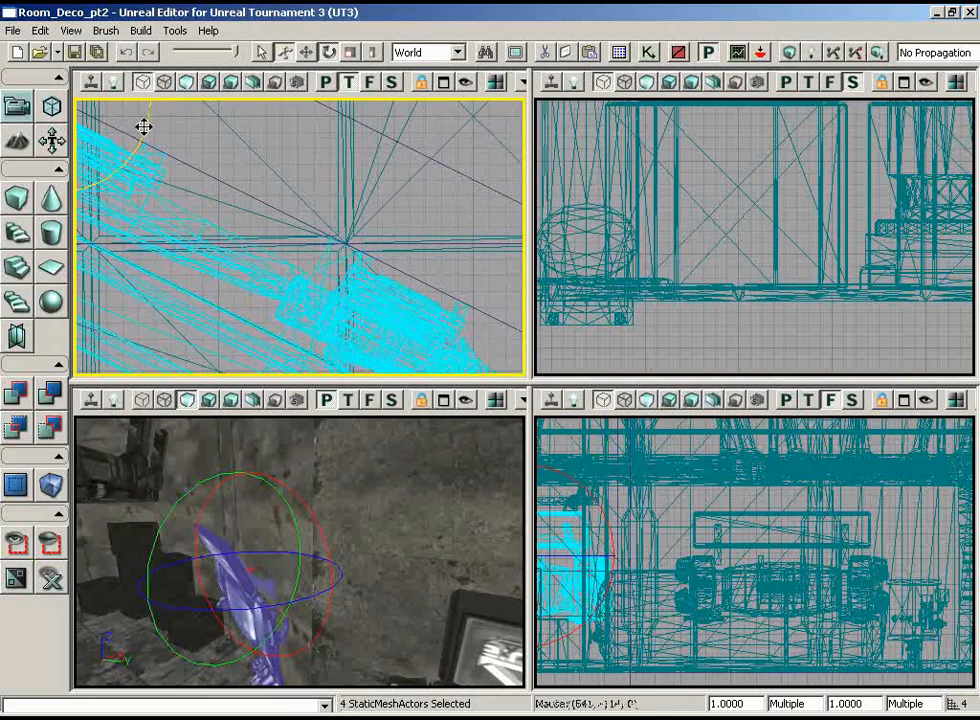
drag(367, 150, 208, 212)
key(space)
key(space)
key(space)
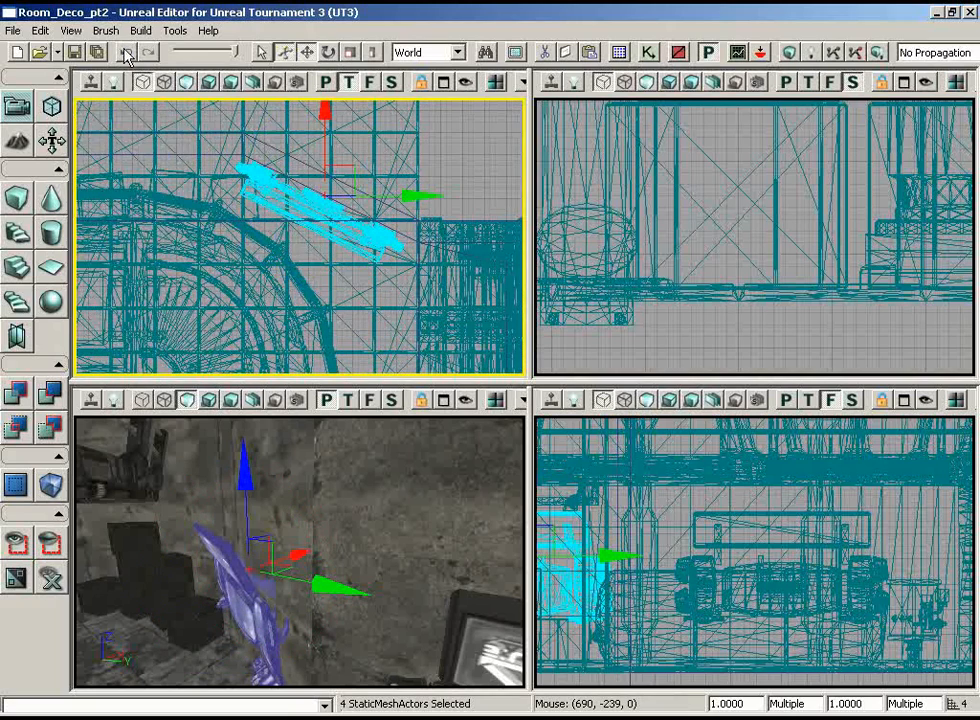
Step: Look at the available rotation grid increments without changing the setting
click(71, 30)
mouse_move(150, 173)
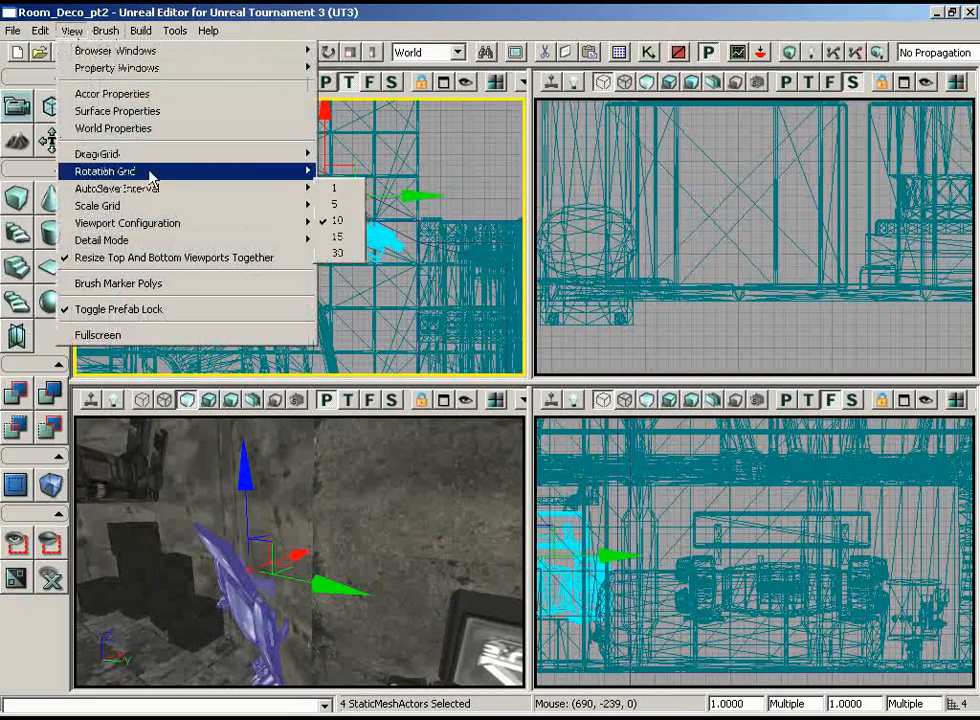
click(385, 180)
Step: Select the front floor crate near the duplicated monitors and move it along X and Y beside the crate stacks at the wall
drag(490, 171, 490, 224)
drag(435, 537, 388, 564)
right_drag(486, 515, 313, 437)
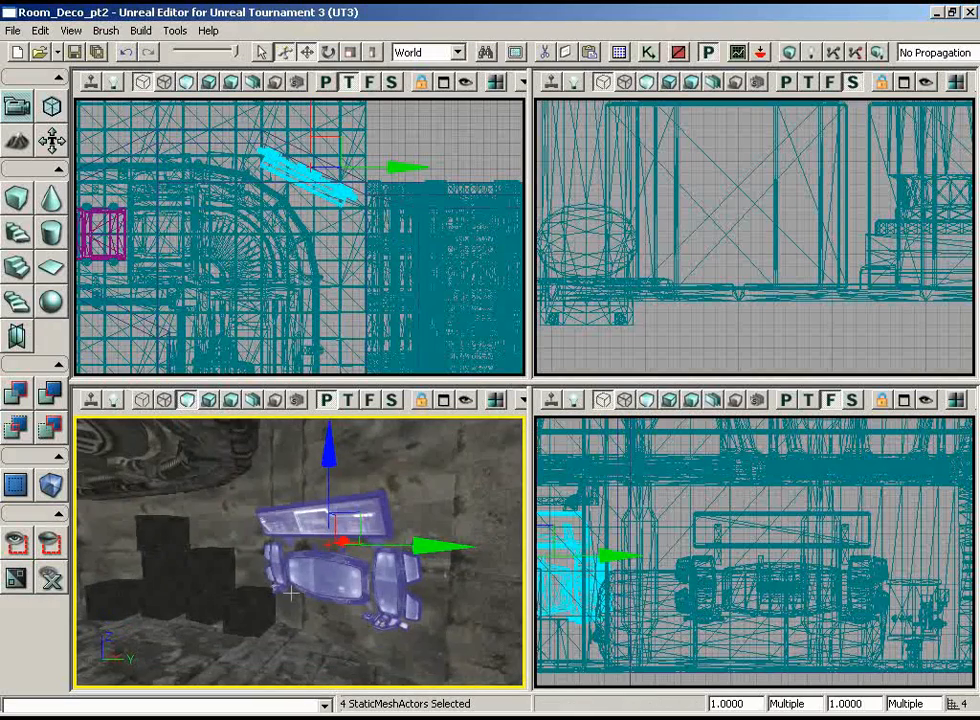
drag(290, 593, 202, 543)
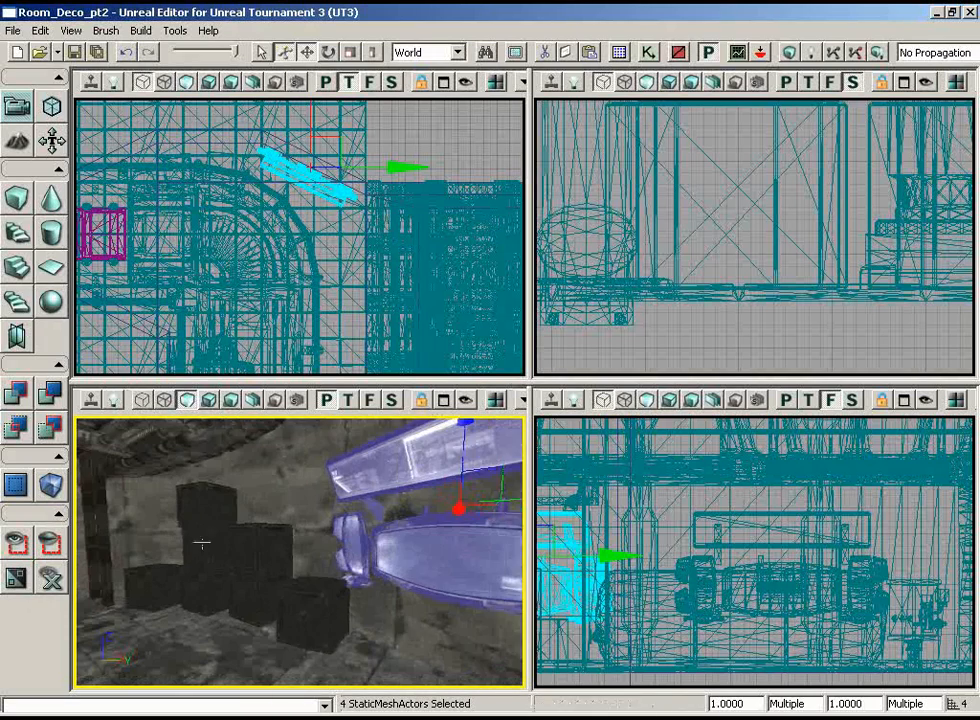
click(303, 604)
drag(320, 185, 268, 115)
scroll(268, 115, up, 1)
drag(358, 245, 117, 327)
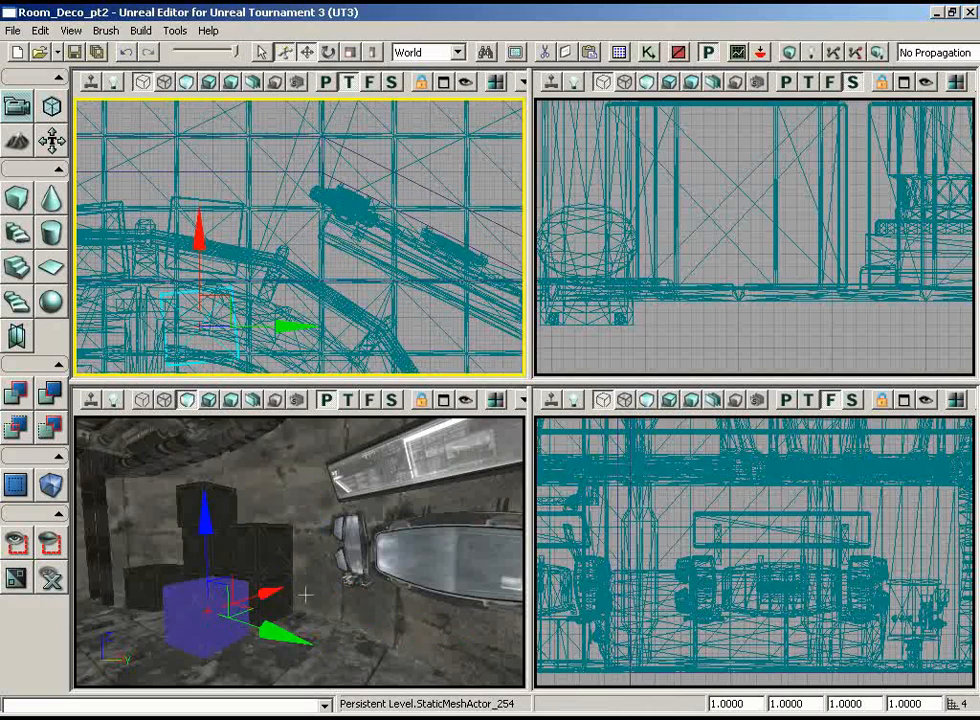
drag(306, 593, 195, 563)
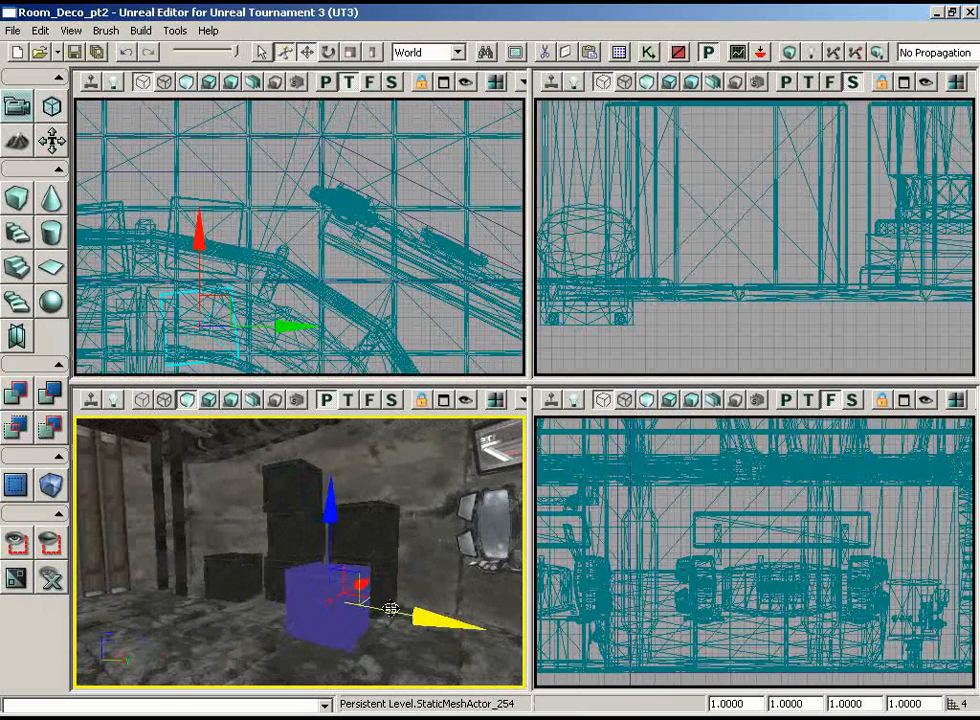
drag(229, 297, 346, 164)
Step: Add the neighbouring crates to the selection and shift them together along the wall, away from the monitors
click(348, 543)
ctrl+click(348, 543)
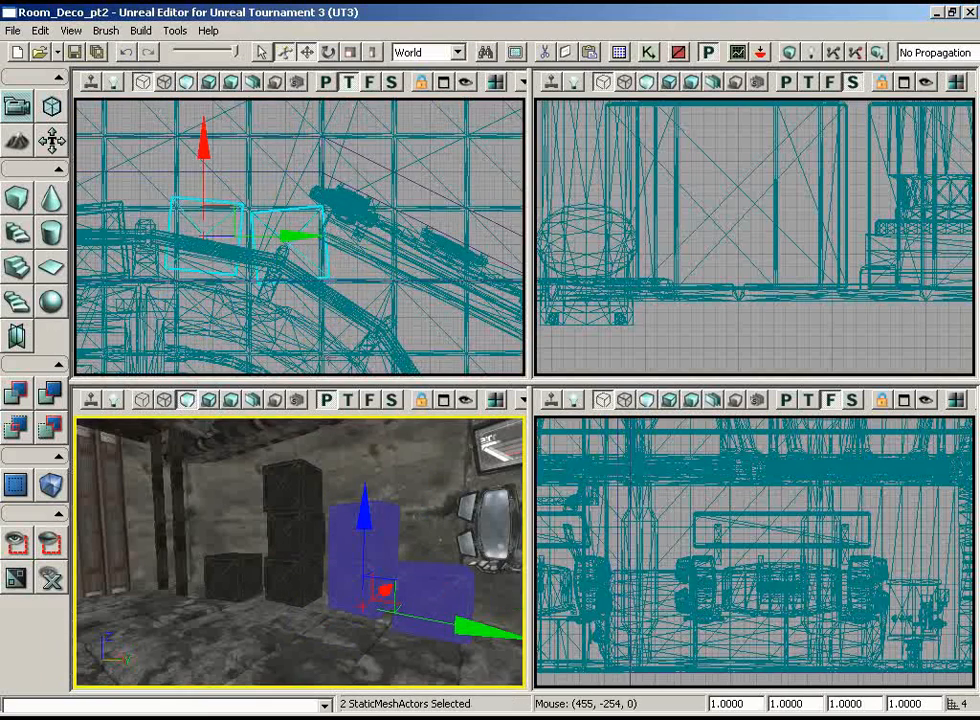
drag(308, 334, 372, 341)
drag(296, 223, 257, 218)
Step: Select the tallest crate stack and move it along X and Y, farther from the monitors
ctrl+click(286, 540)
drag(290, 310, 463, 314)
drag(354, 230, 312, 206)
Step: Clear the selection and look around the room to review the crates, monitors, signs and machinery
drag(310, 560, 461, 622)
key(shift+n)
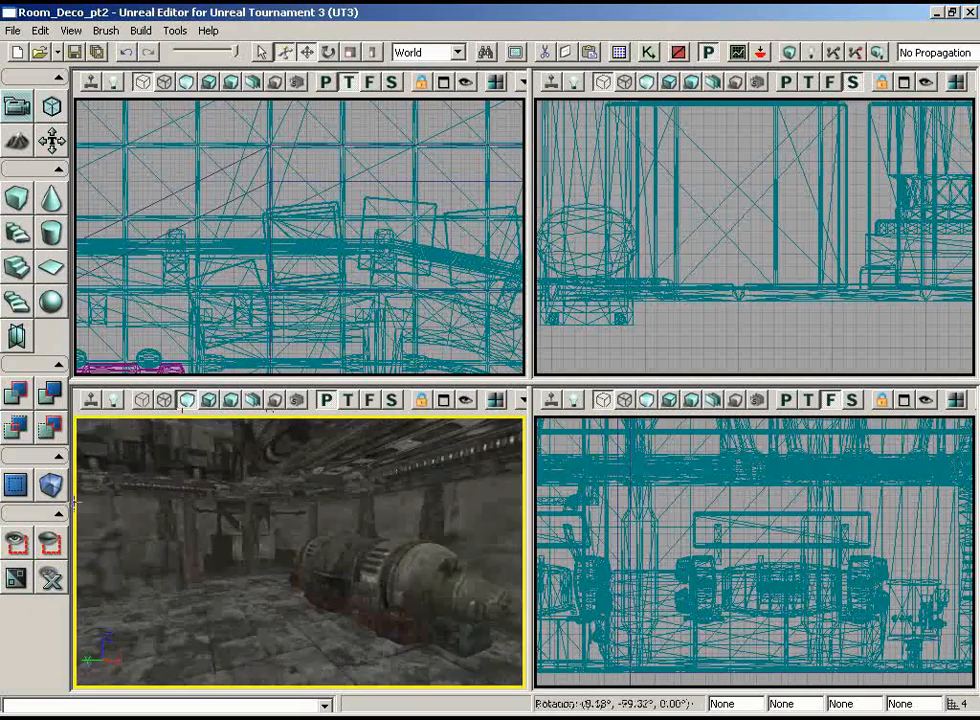
mouse_move(406, 568)
right_down()
mouse_move(380, 575)
mouse_move(406, 568)
right_up()
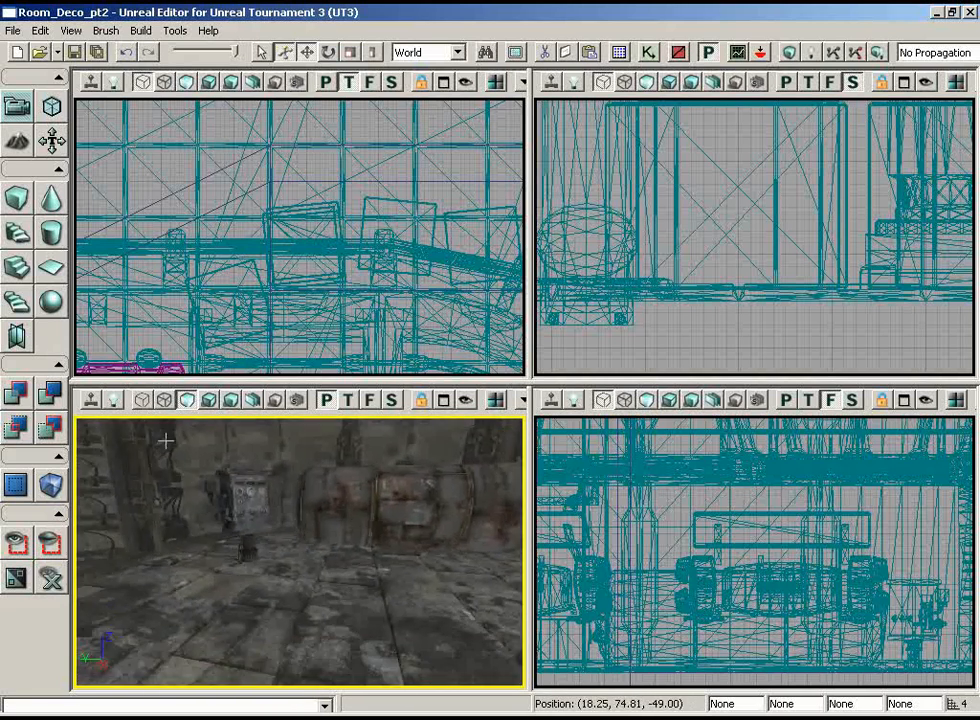
right_drag(298, 415, 525, 435)
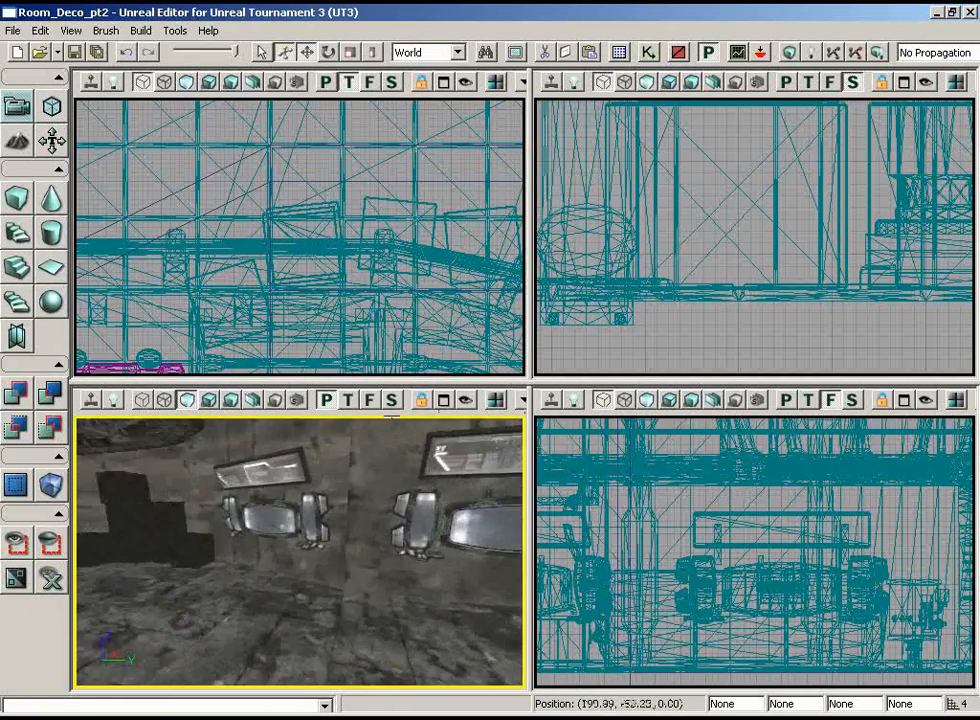
drag(77, 432, 129, 491)
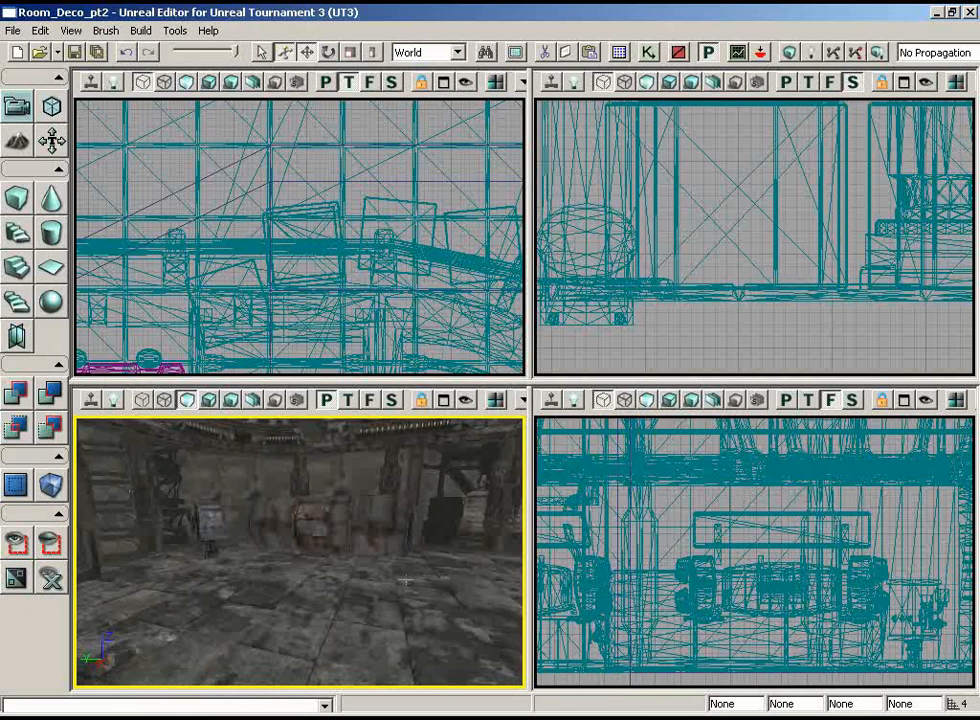